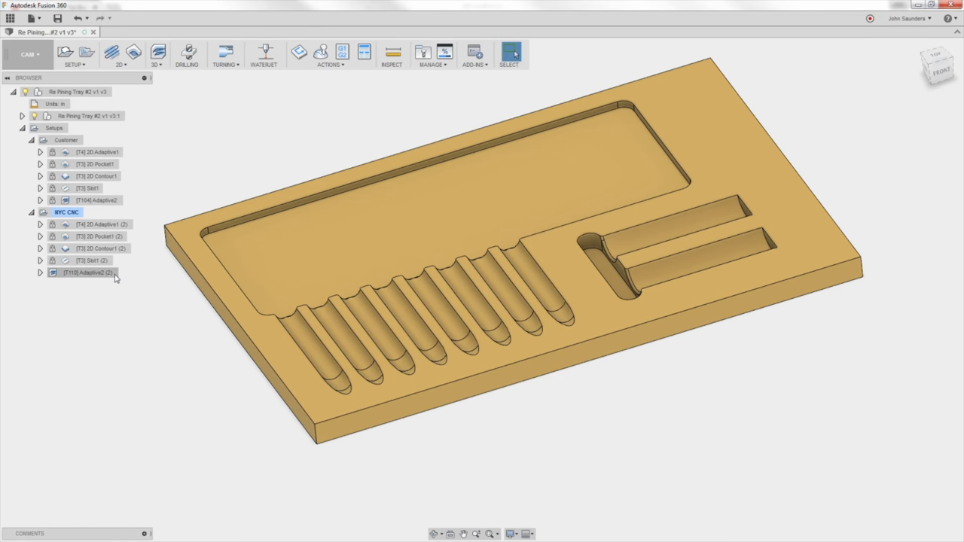
# - Review the NYC CNC setup's Adaptive2 (2) toolpath and the Customer setup's 2D Adaptive1, 2D Pocket1, 2D Contour1 and Slot1 toolpaths
pyautogui.click(89, 272)
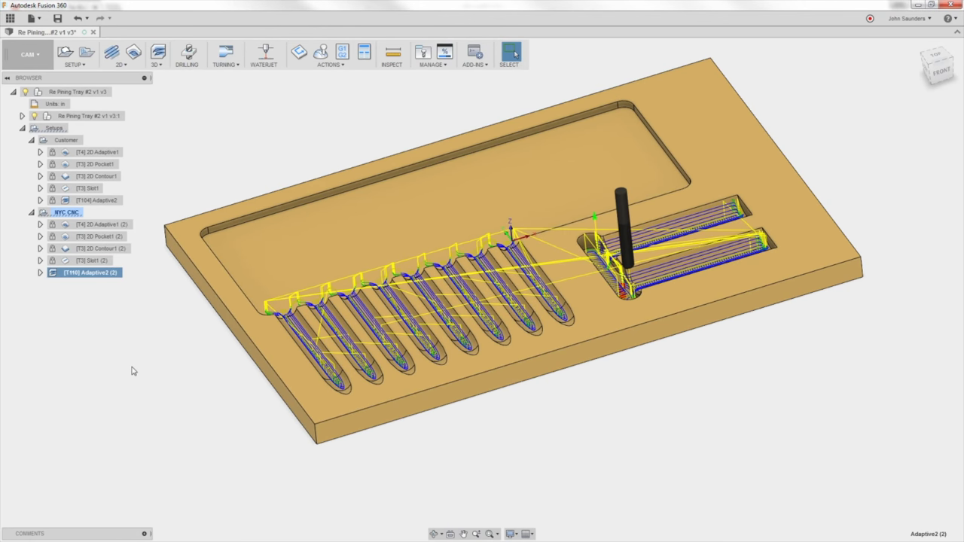
pyautogui.scroll(3, 349, 369)
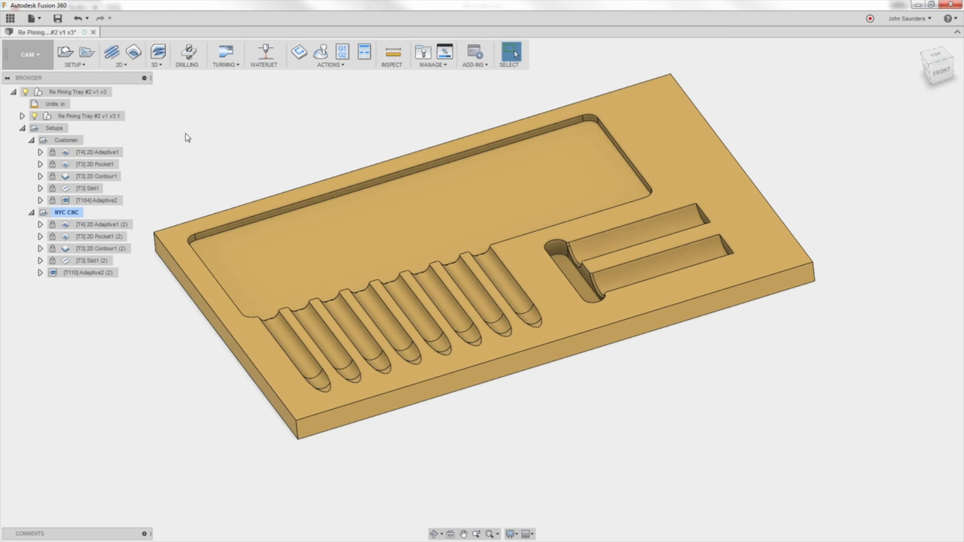
pyautogui.click(75, 152)
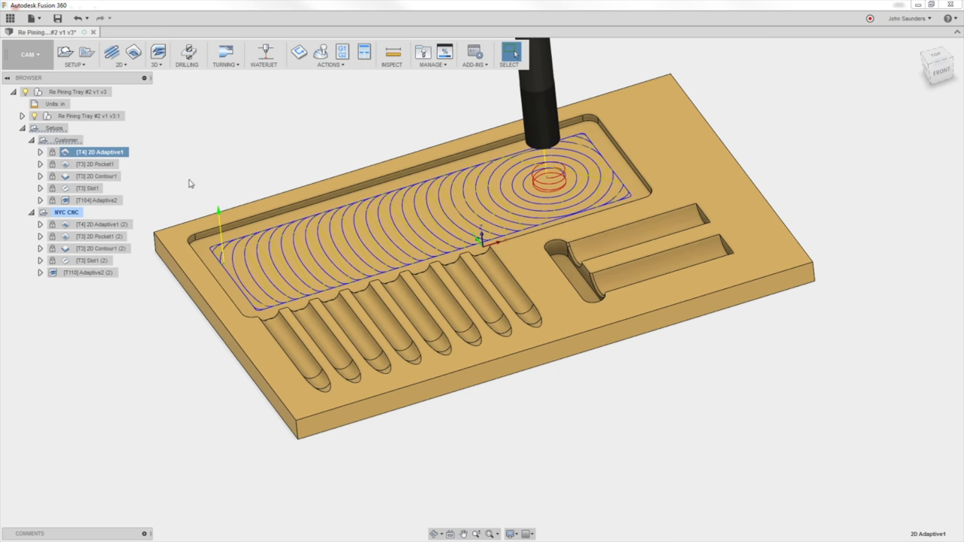
pyautogui.click(94, 164)
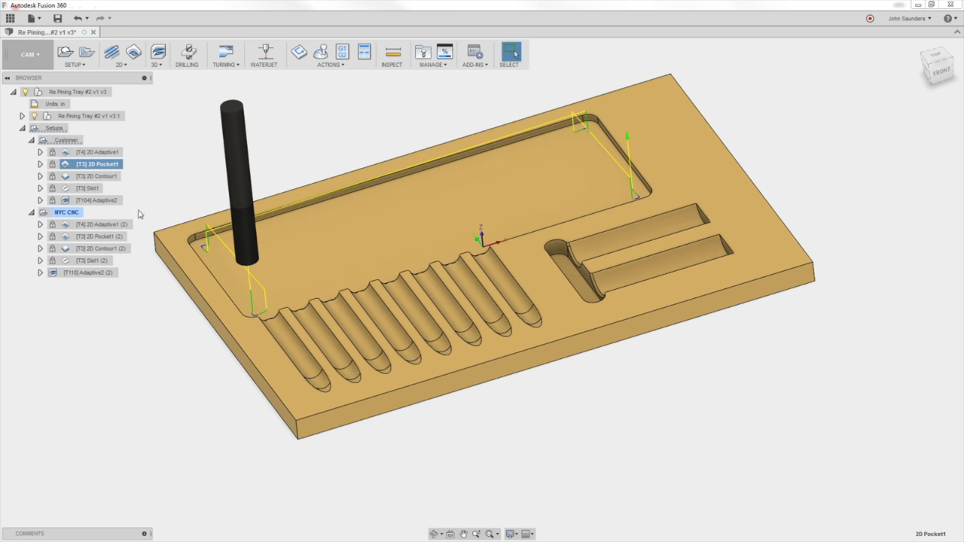
pyautogui.click(95, 178)
pyautogui.click(96, 179)
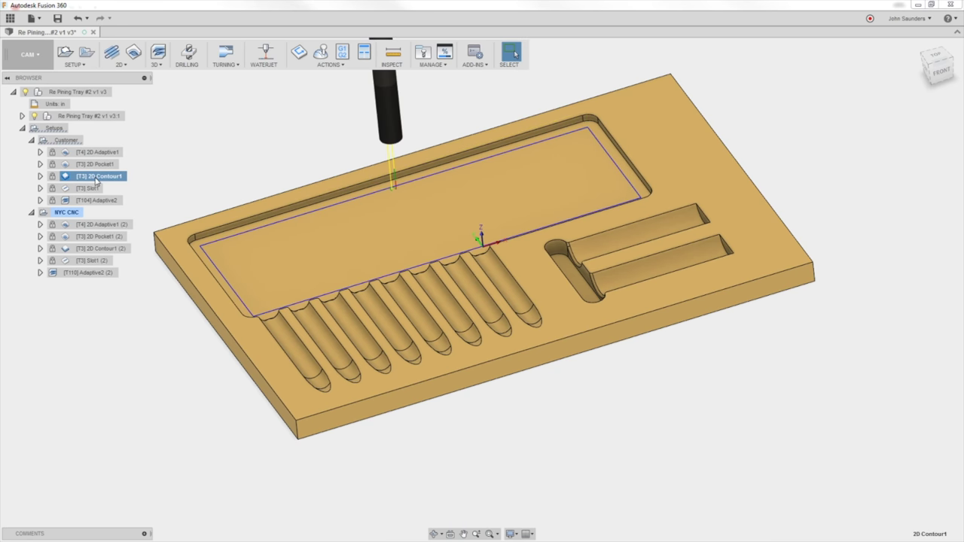
pyautogui.click(90, 188)
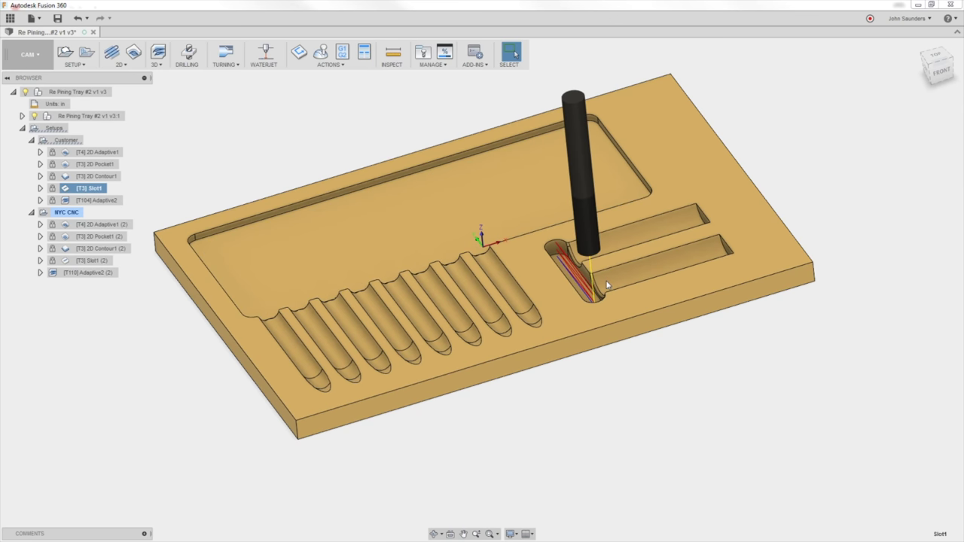
# - Examine the Customer setup's Adaptive2 toolpath over the row of slots and the two long pockets
pyautogui.click(76, 201)
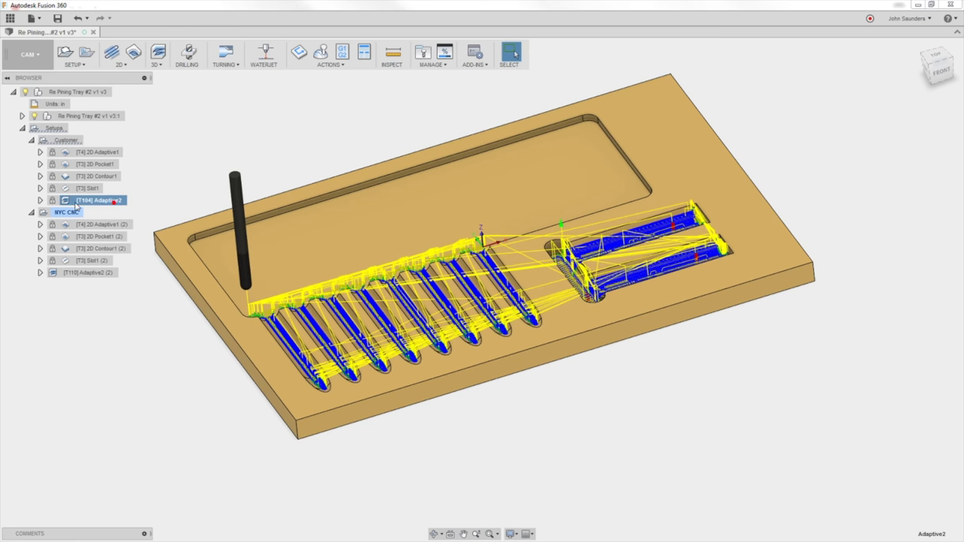
pyautogui.scroll(3, 443, 334)
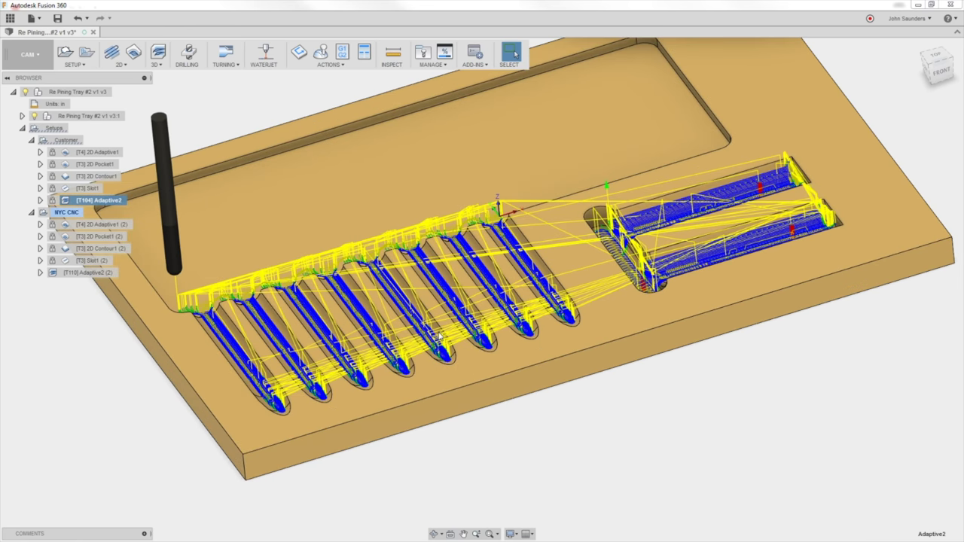
pyautogui.click(158, 59)
pyautogui.click(159, 66)
pyautogui.moveTo(429, 247)
pyautogui.keyDown('shift'); pyautogui.mouseDown(button='middle')
pyautogui.moveTo(391, 243)
pyautogui.moveTo(399, 248)
pyautogui.moveTo(339, 309)
pyautogui.moveTo(358, 233)
pyautogui.moveTo(365, 260)
pyautogui.moveTo(433, 267)
pyautogui.moveTo(429, 237)
pyautogui.moveTo(426, 246)
pyautogui.mouseUp(button='middle'); pyautogui.keyUp('shift')
pyautogui.press('Escape')
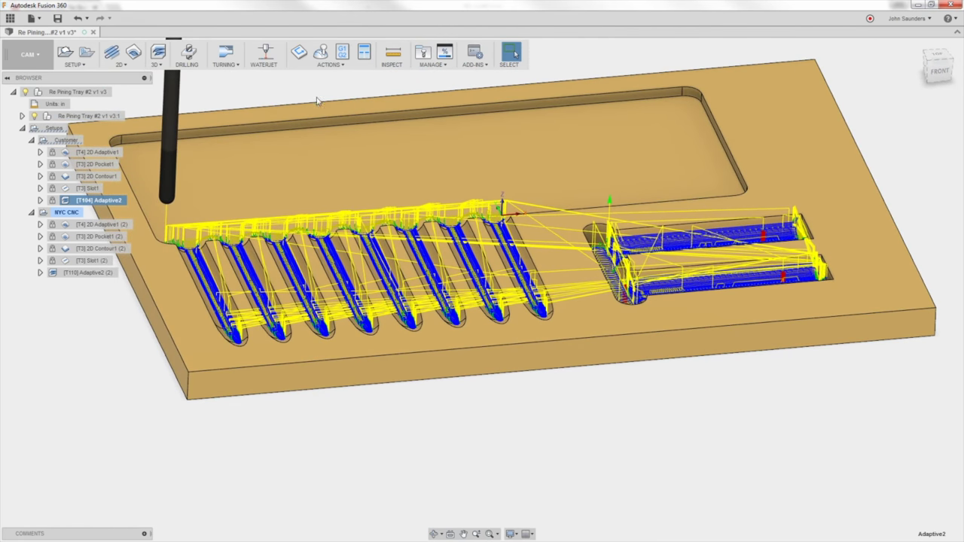
pyautogui.scroll(2, 232, 296)
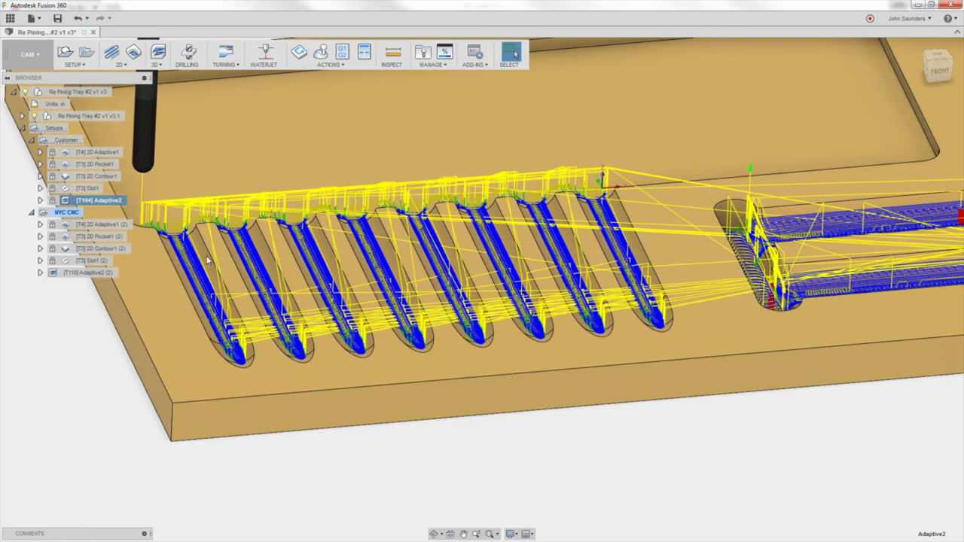
# - Examine the NYC CNC setup's Adaptive2 (2) toolpath in the row of slots for comparison with the Customer version
pyautogui.click(92, 273)
pyautogui.click(86, 333)
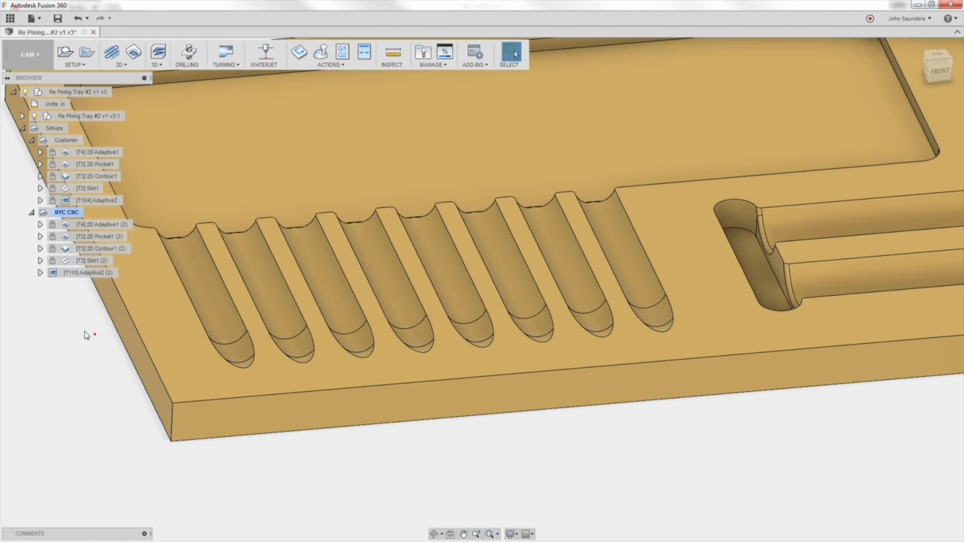
pyautogui.click(83, 274)
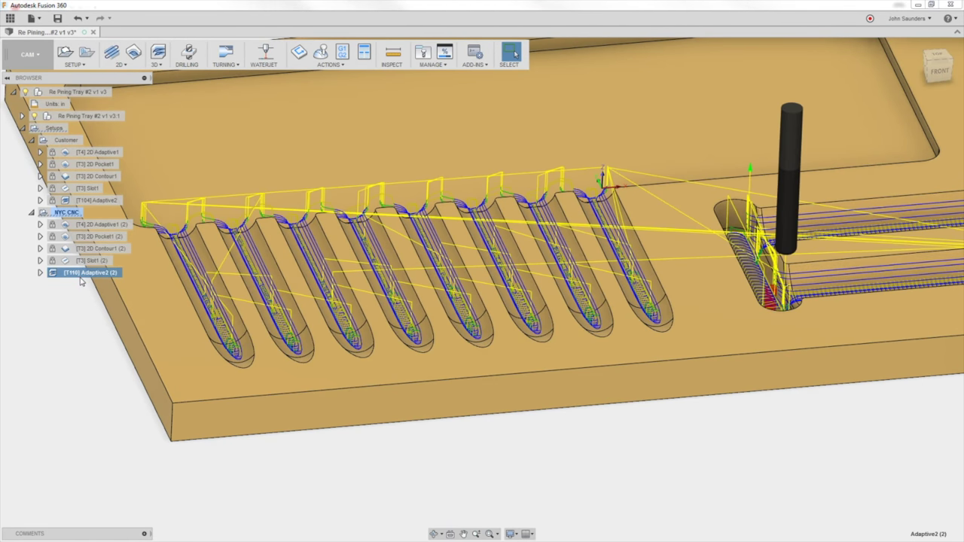
pyautogui.click(72, 329)
pyautogui.scroll(-3, 74, 317)
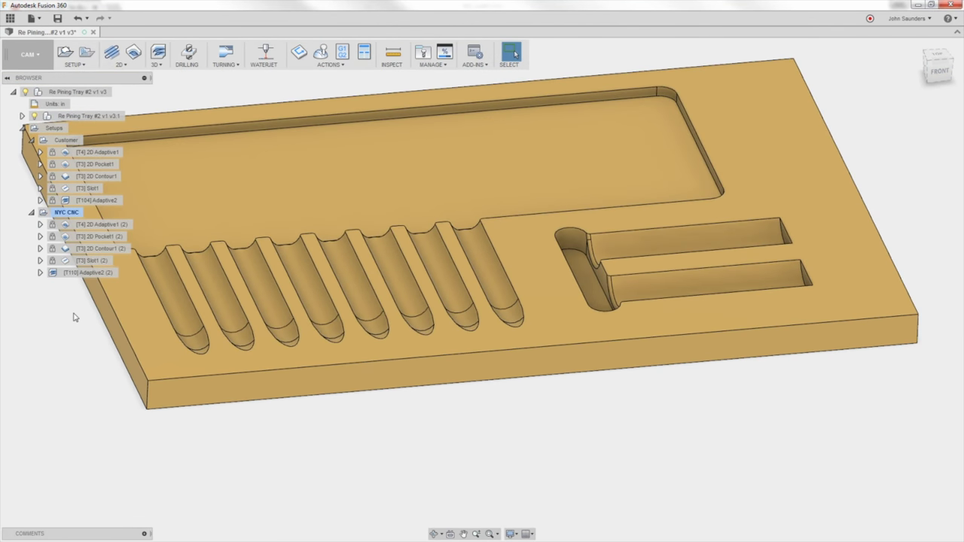
pyautogui.click(83, 273)
pyautogui.moveTo(104, 320); pyautogui.dragTo(142, 323, button='middle')
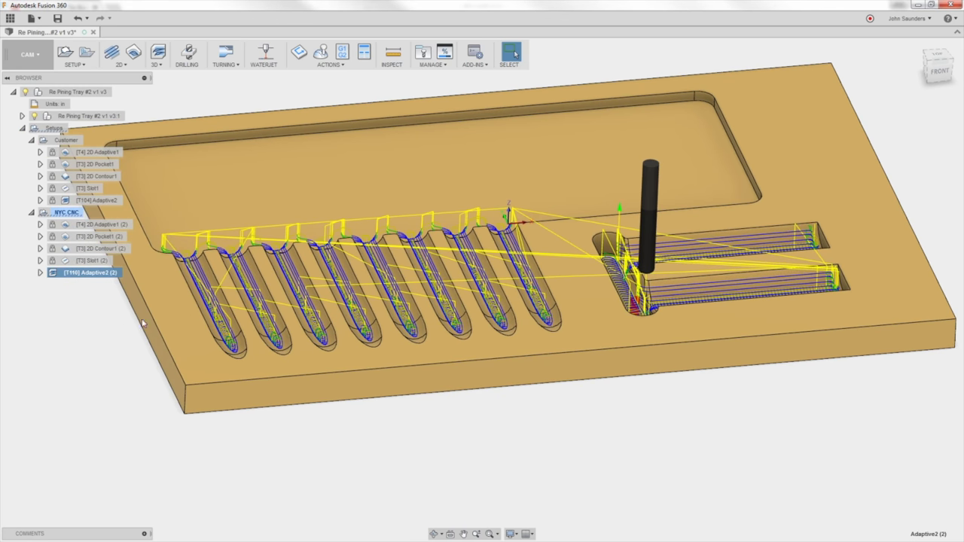
pyautogui.scroll(5, 203, 309)
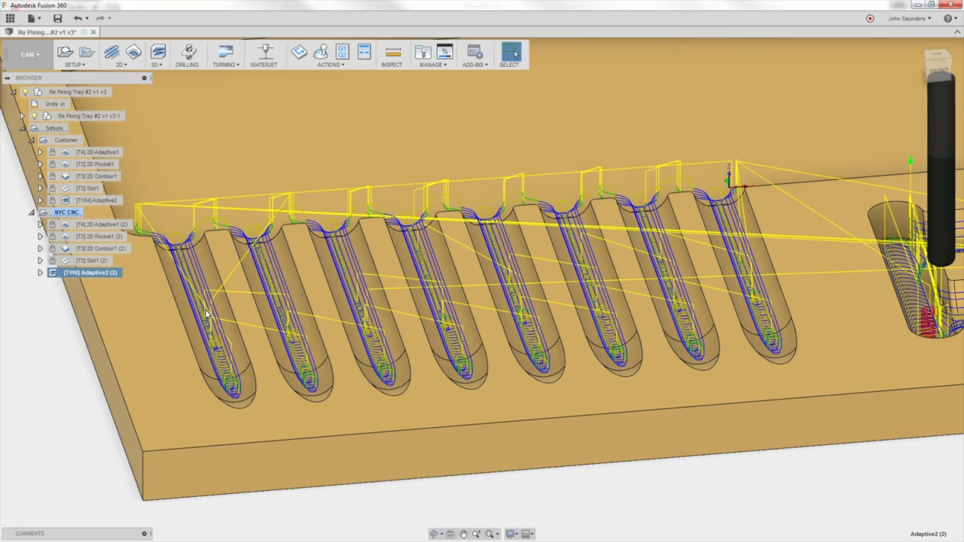
pyautogui.scroll(-2, 206, 313)
pyautogui.moveTo(635, 300); pyautogui.dragTo(542, 226, button='middle')
pyautogui.scroll(4, 665, 183)
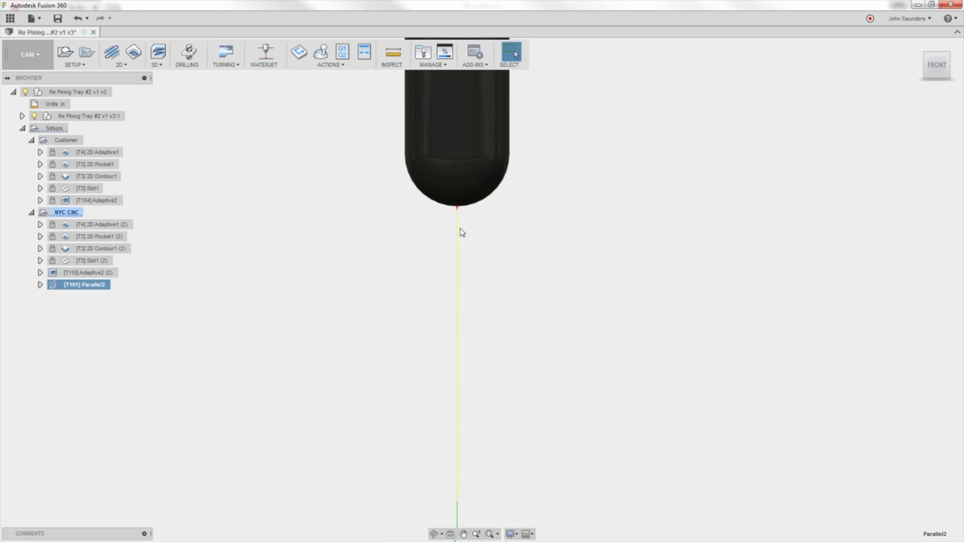
# - Inspect the Parallel2 finishing toolpath and its ball end mill across the tray's top face
pyautogui.scroll(-5, 458, 230)
pyautogui.moveTo(254, 239); pyautogui.dragTo(437, 220, button='middle')
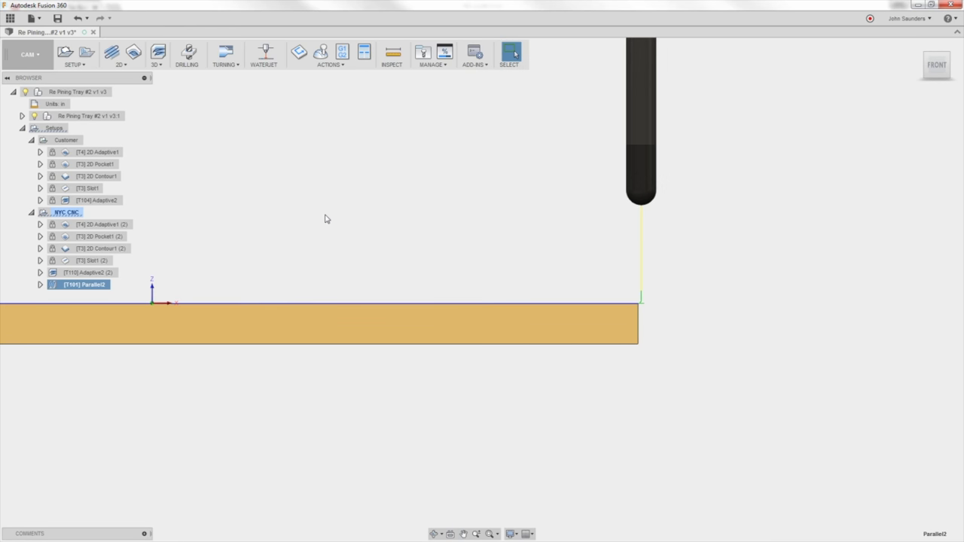
pyautogui.scroll(-4, 326, 219)
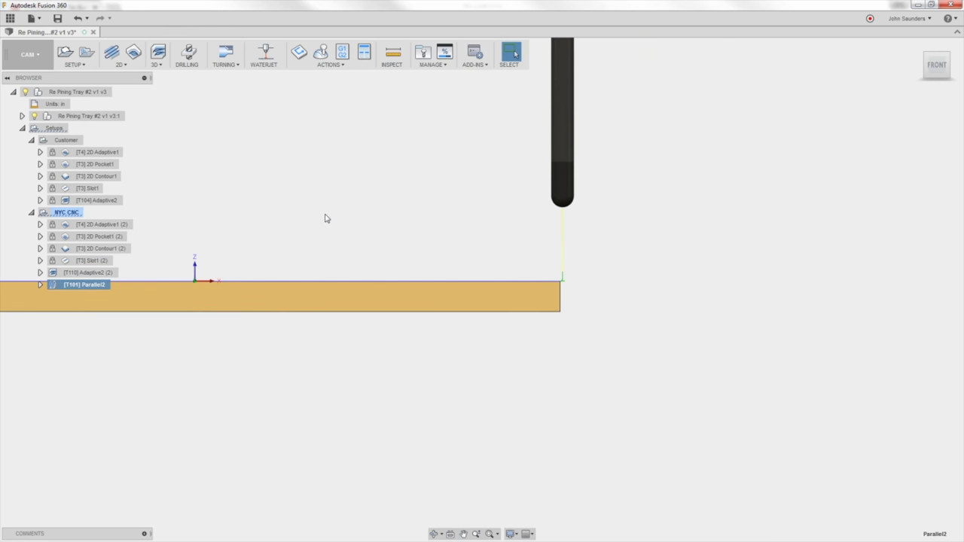
pyautogui.moveTo(199, 230); pyautogui.dragTo(464, 153, button='middle')
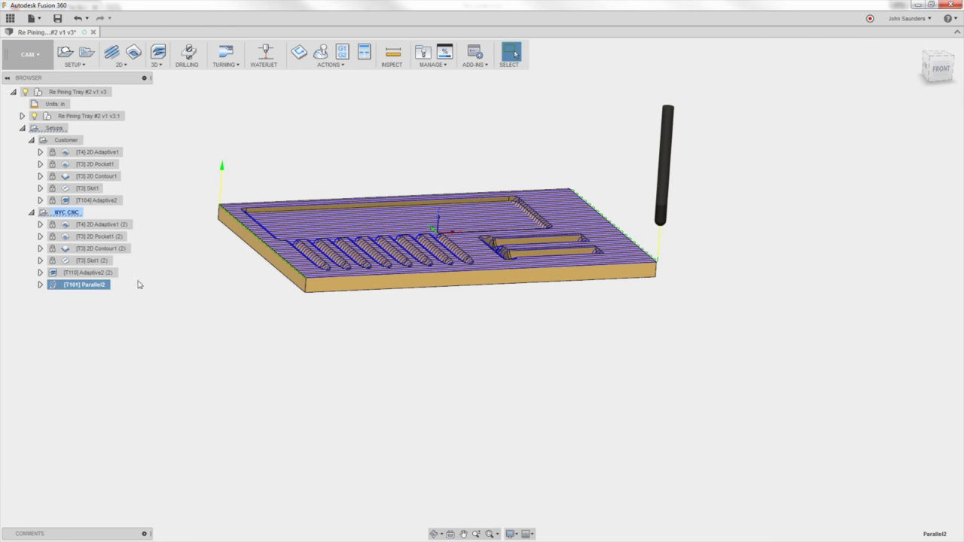
pyautogui.keyDown('shift'); pyautogui.moveTo(331, 189); pyautogui.dragTo(191, 109, button='middle'); pyautogui.keyUp('shift')
pyautogui.scroll(3, 632, 215)
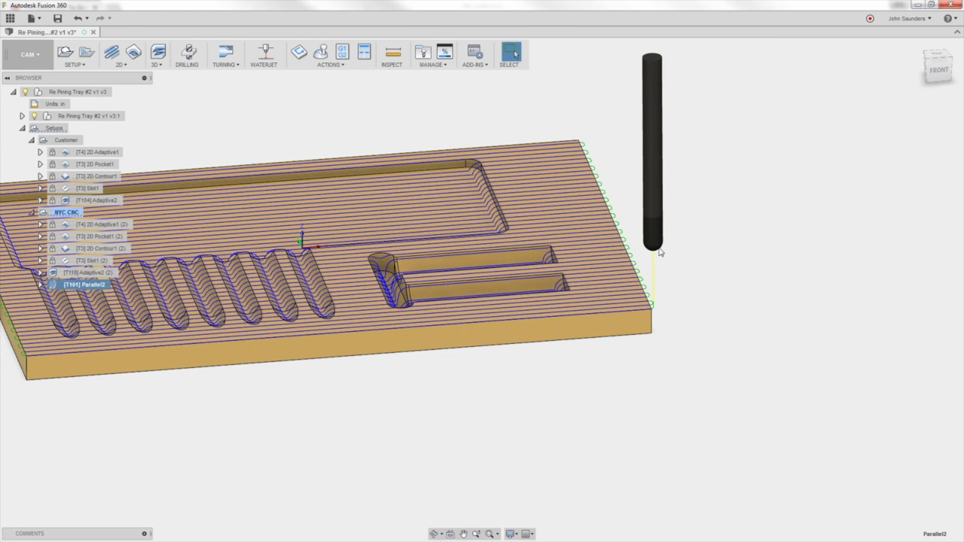
pyautogui.scroll(-3, 659, 252)
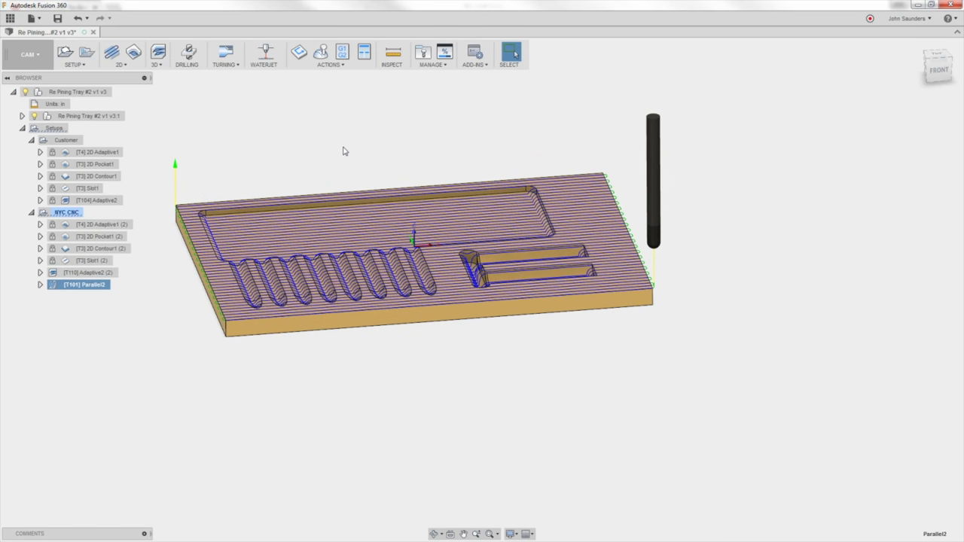
pyautogui.click(223, 143)
# - Display the Adaptive2 (2) toolpath again and inspect its passes in the row of slots up close
pyautogui.click(84, 272)
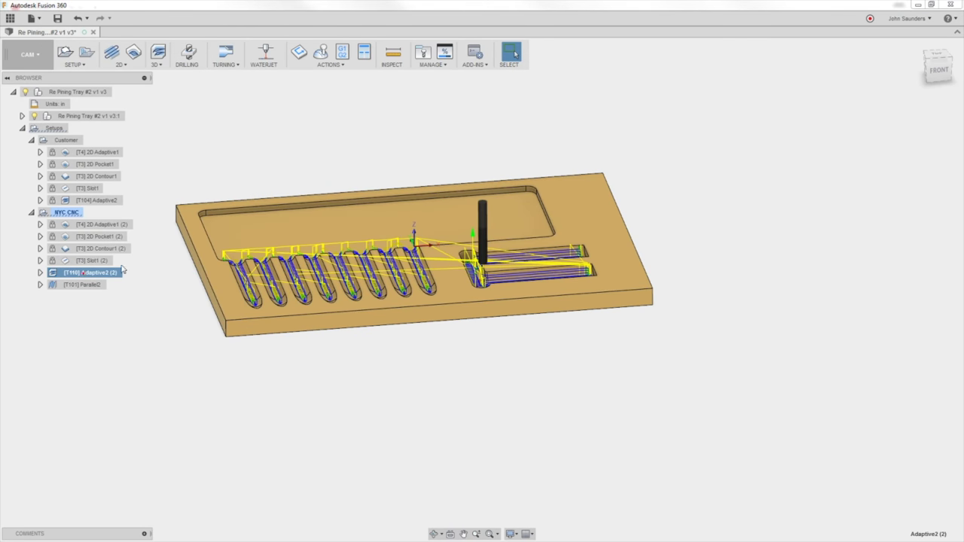
pyautogui.scroll(3, 180, 260)
pyautogui.scroll(5, 180, 260)
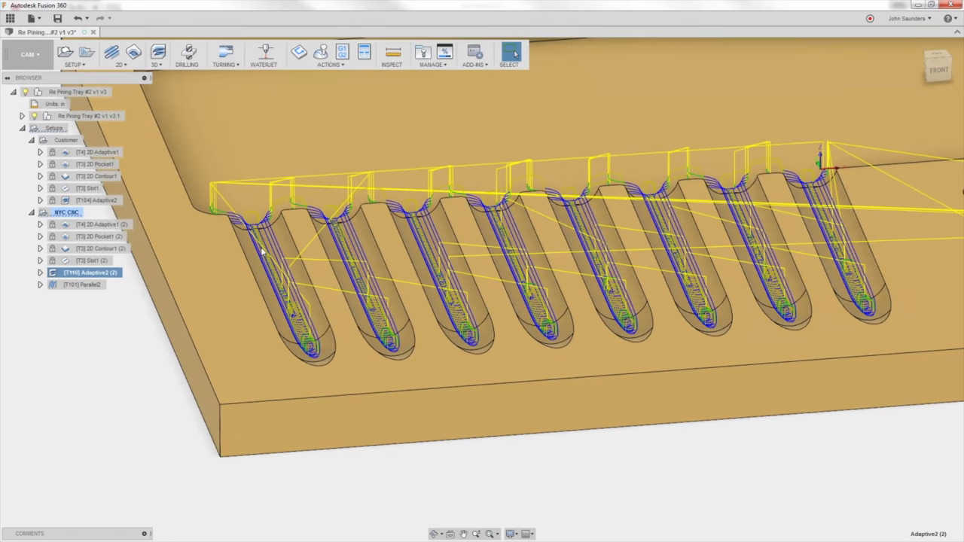
pyautogui.scroll(-3, 292, 271)
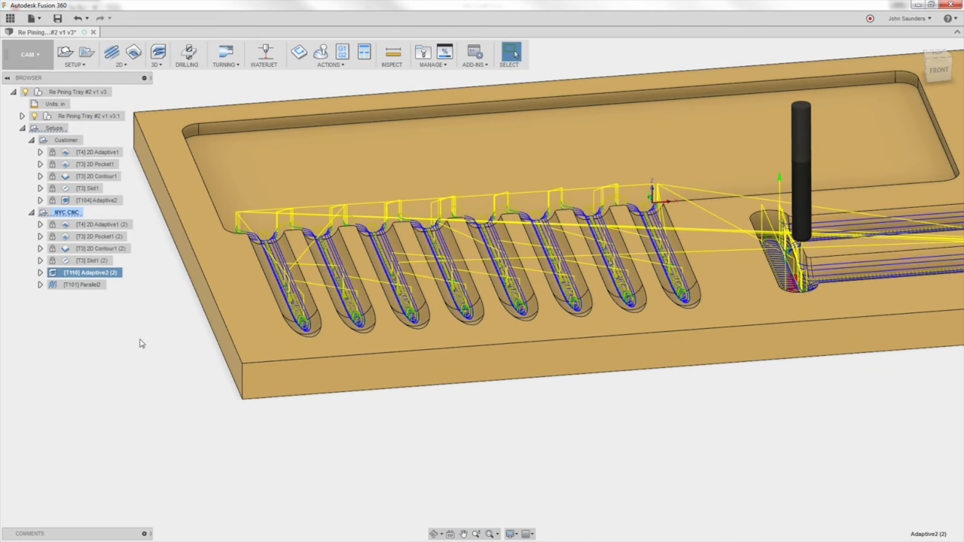
# - Delete the NYC CNC setup and duplicate the Customer setup
pyautogui.press('Delete')
pyautogui.rightClick(66, 143)
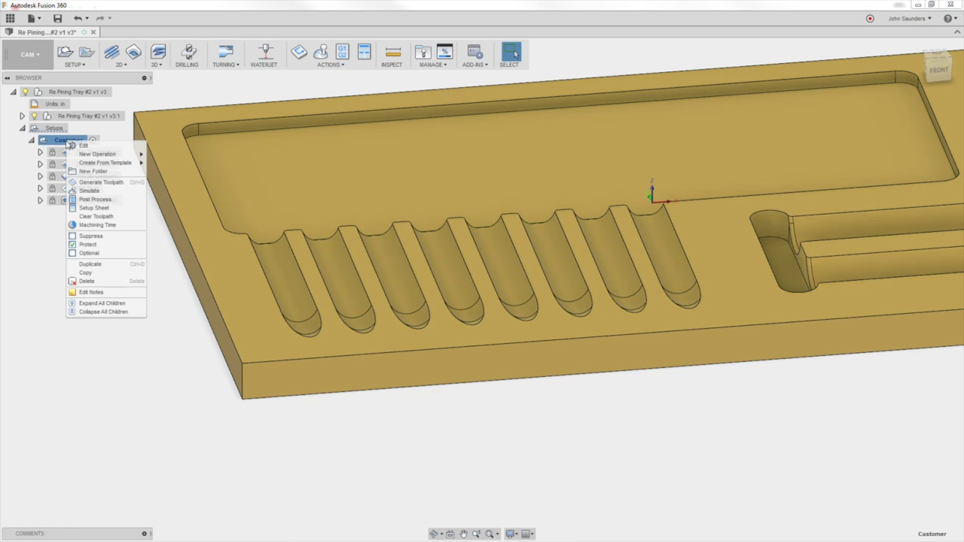
pyautogui.click(102, 264)
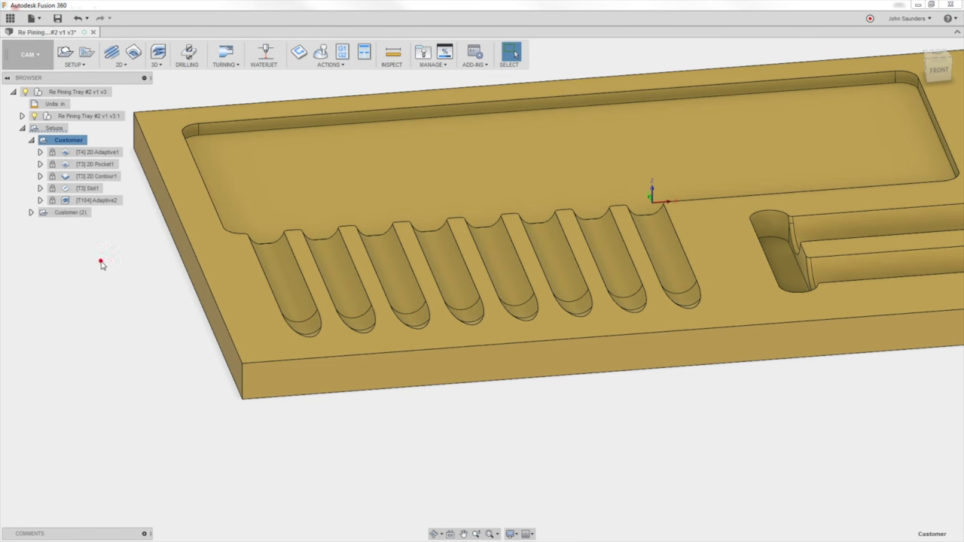
# - Expand the duplicated setup and rename it "NYC CNC Fusion Friday"
pyautogui.click(27, 214)
pyautogui.click(29, 213)
pyautogui.click(75, 213)
pyautogui.write('NYC CNC F')
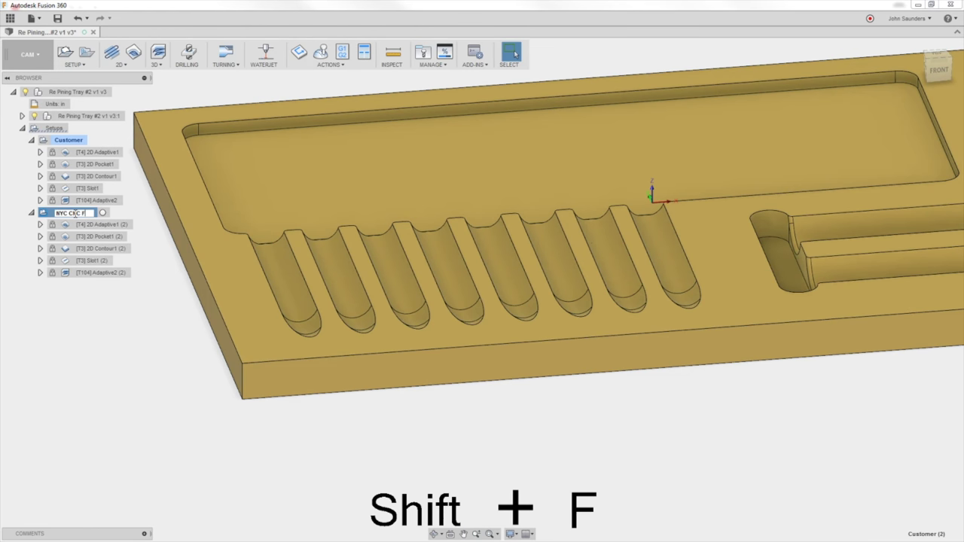
pyautogui.write('usion Friday')
pyautogui.press('Return')
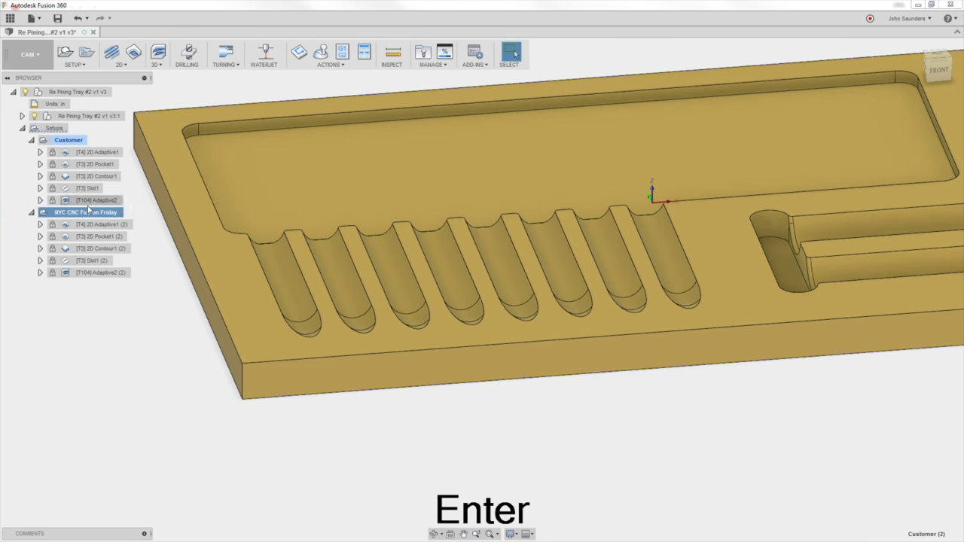
# - Edit the duplicated Adaptive2 (2) operation, unprotecting it, and change its tool to #110, the Ø1/8" R0.03" bull nose
pyautogui.rightClick(93, 275)
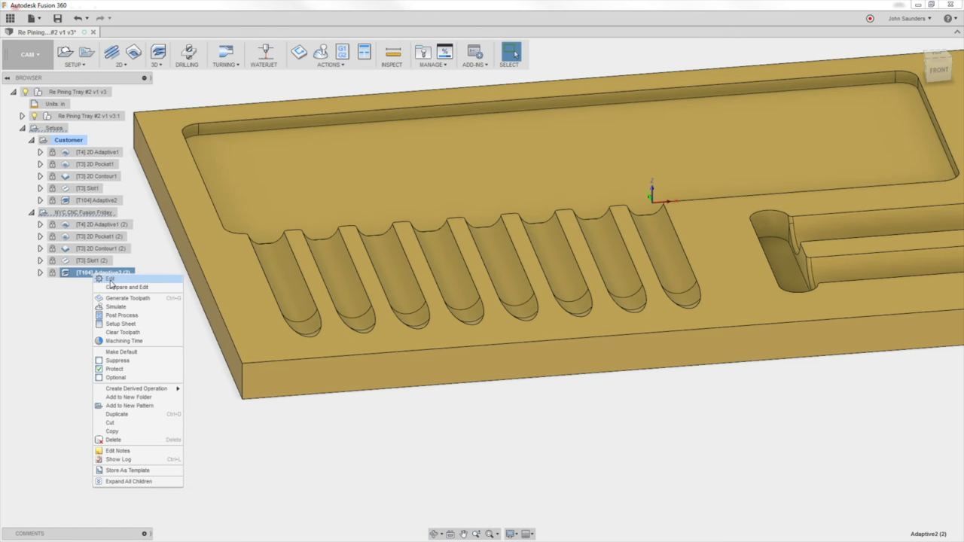
pyautogui.click(110, 279)
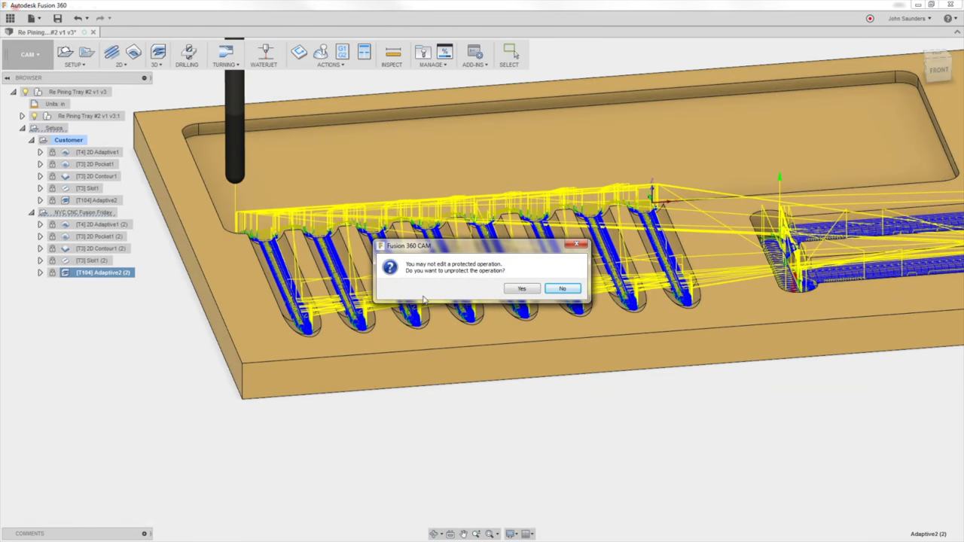
pyautogui.click(522, 291)
pyautogui.click(823, 121)
pyautogui.click(214, 174)
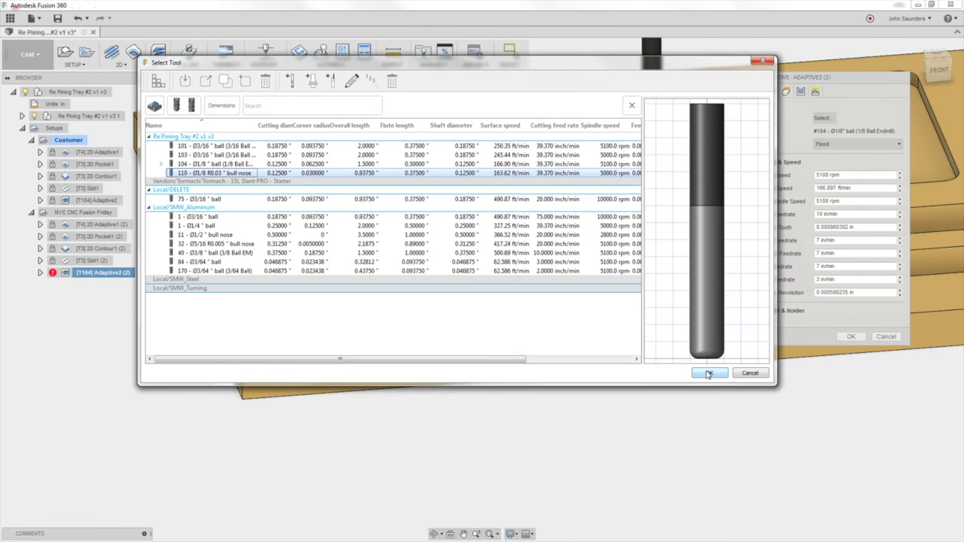
pyautogui.click(708, 374)
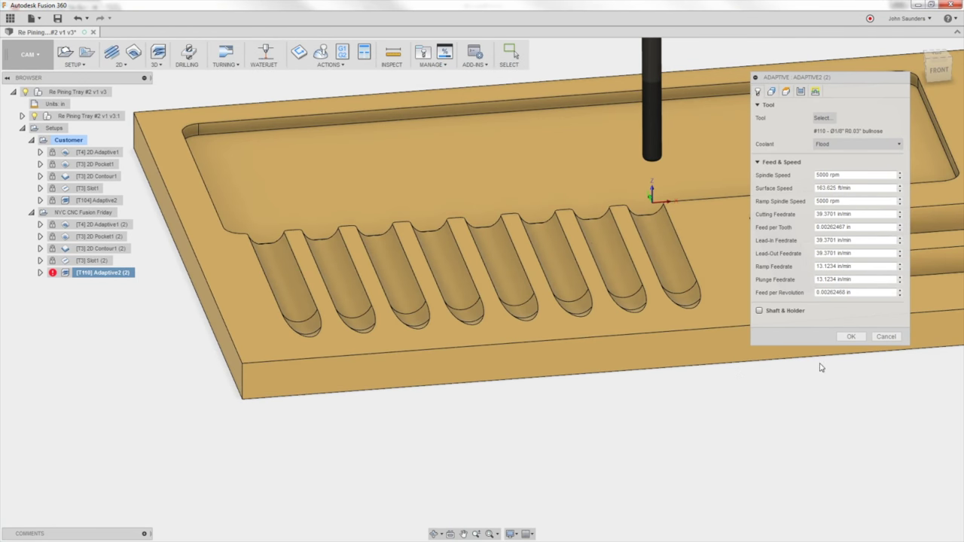
# - Open the Adaptive2 (2) geometry settings, switch to the browser to view the HSMWorks guide to machining boundaries, and return to the CAM model
pyautogui.click(771, 91)
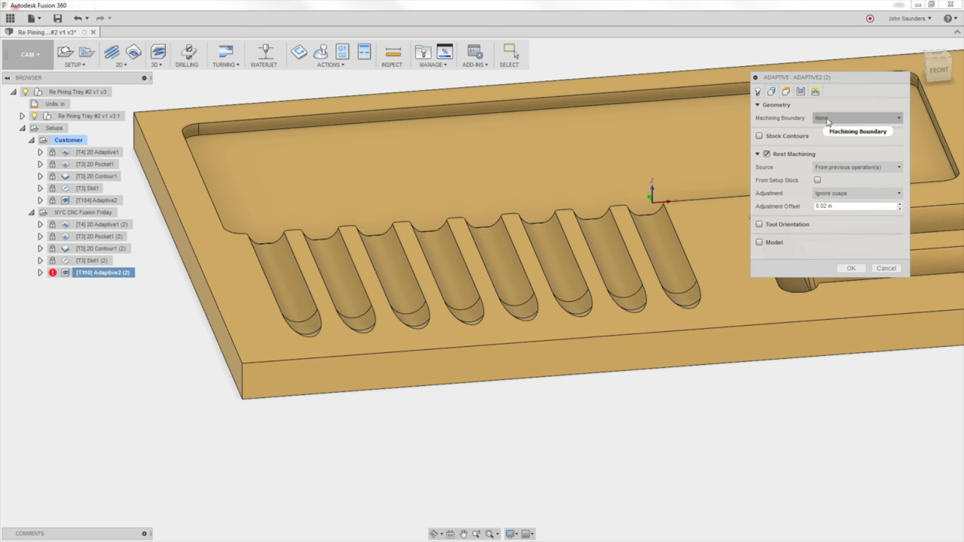
pyautogui.moveTo(813, 78)
pyautogui.mouseDown()
pyautogui.moveTo(820, 101)
pyautogui.moveTo(823, 90)
pyautogui.mouseUp()
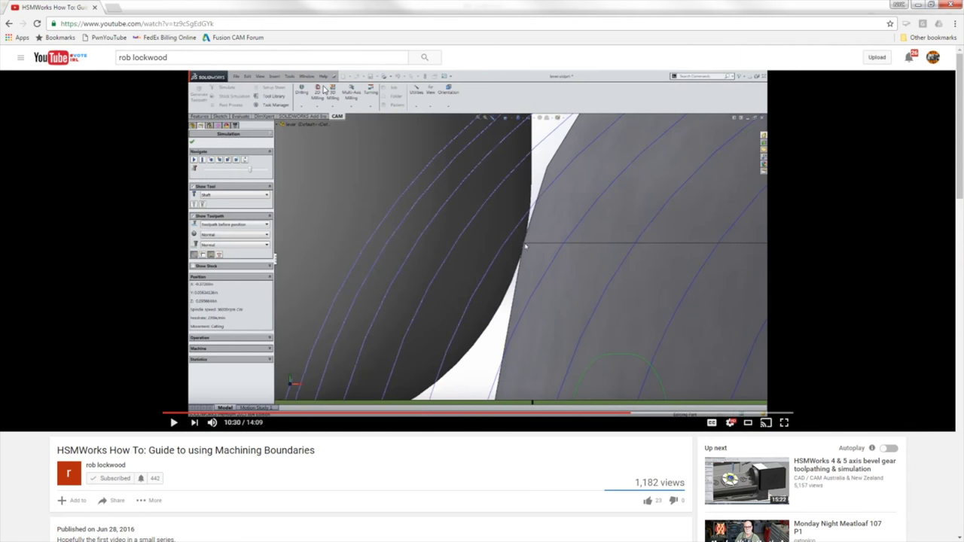
pyautogui.doubleClick(353, 5)
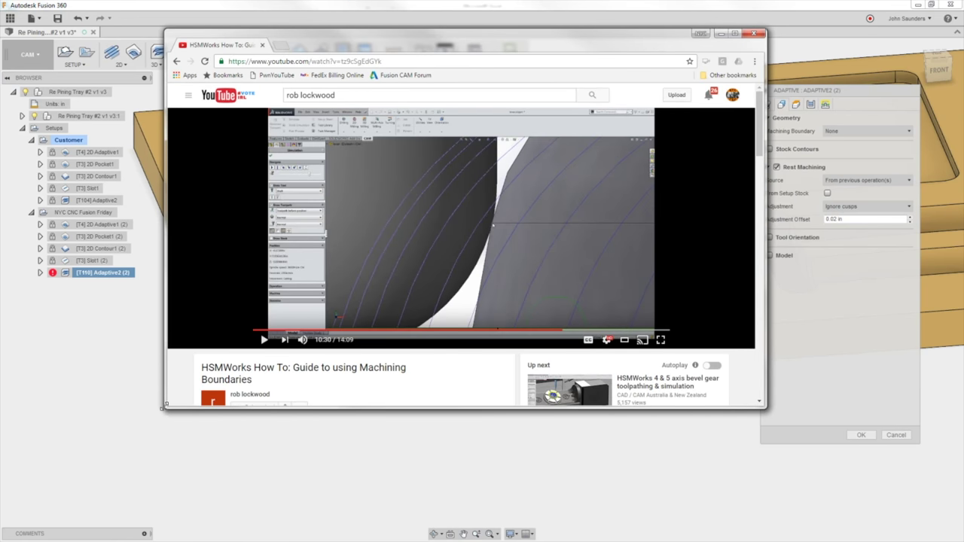
pyautogui.moveTo(164, 411); pyautogui.dragTo(104, 448)
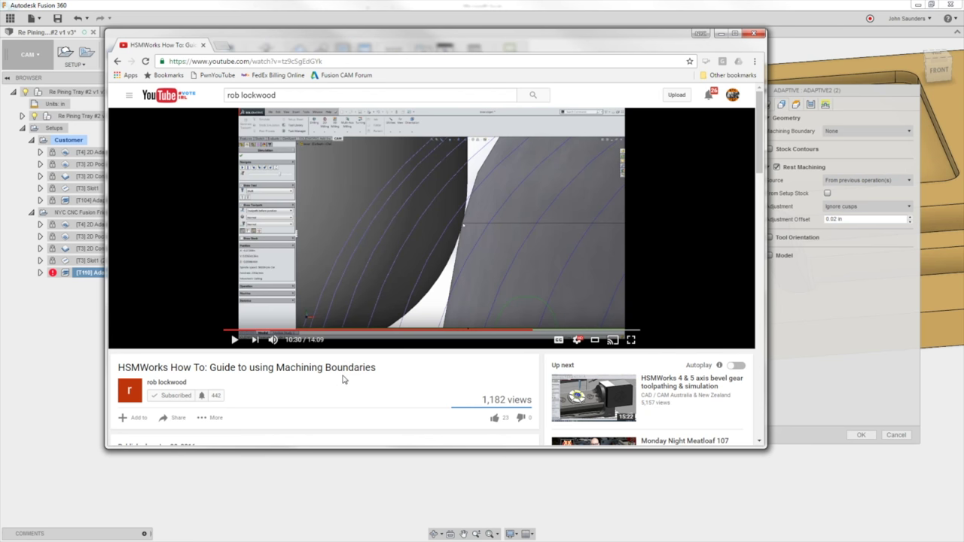
pyautogui.click(721, 35)
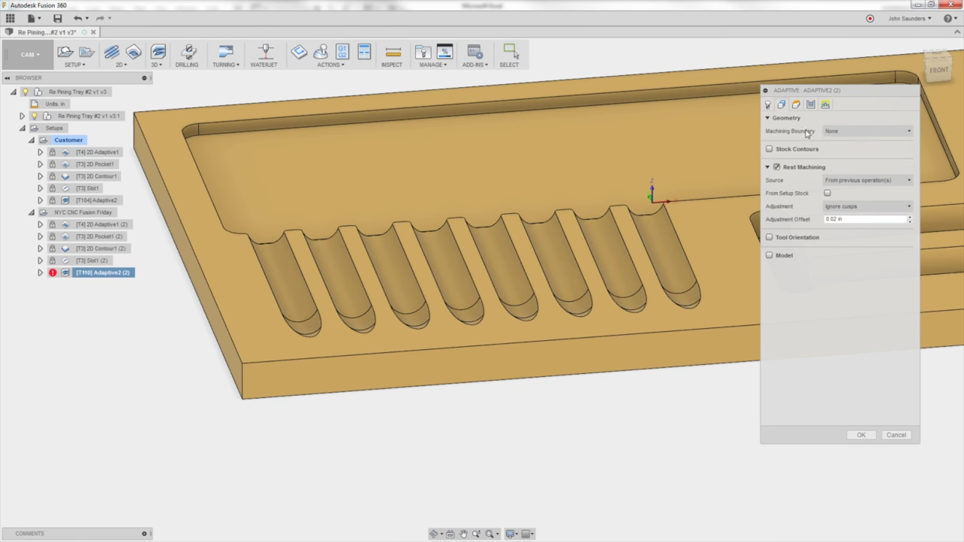
# - Set the machining boundary to Selection and pick the outline running around the first slot and the large pocket as its chain
pyautogui.click(842, 132)
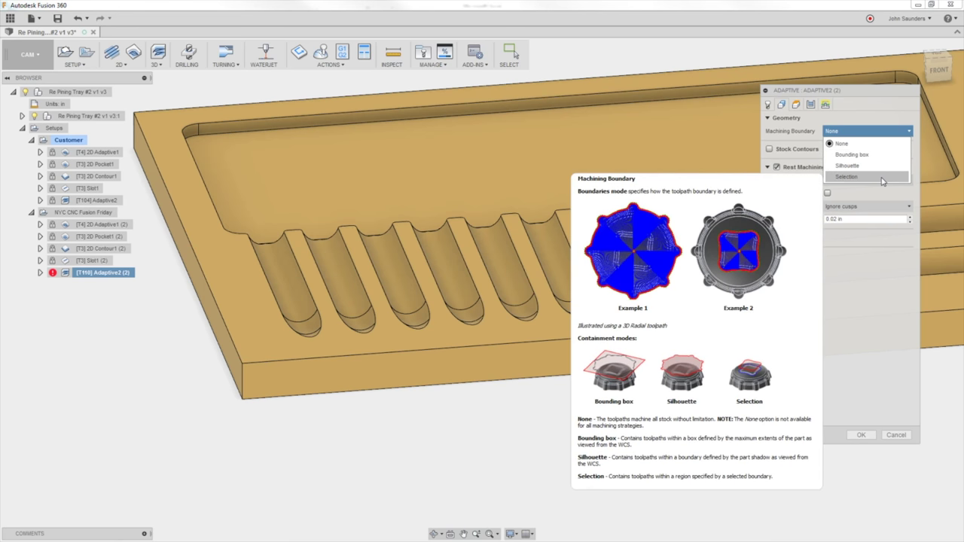
pyautogui.click(846, 176)
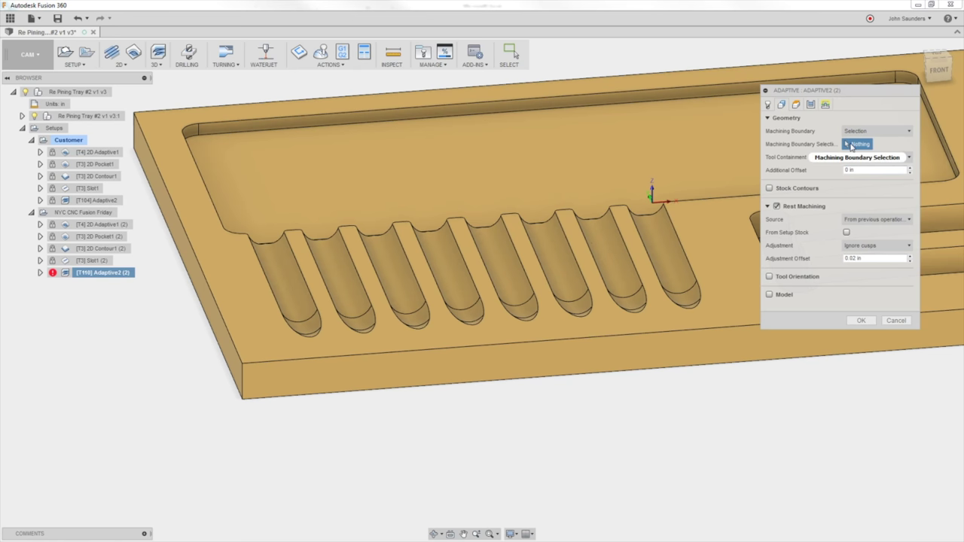
pyautogui.click(936, 56)
pyautogui.scroll(-5, 350, 328)
pyautogui.scroll(1, 312, 482)
pyautogui.moveTo(313, 489); pyautogui.dragTo(353, 235, button='middle')
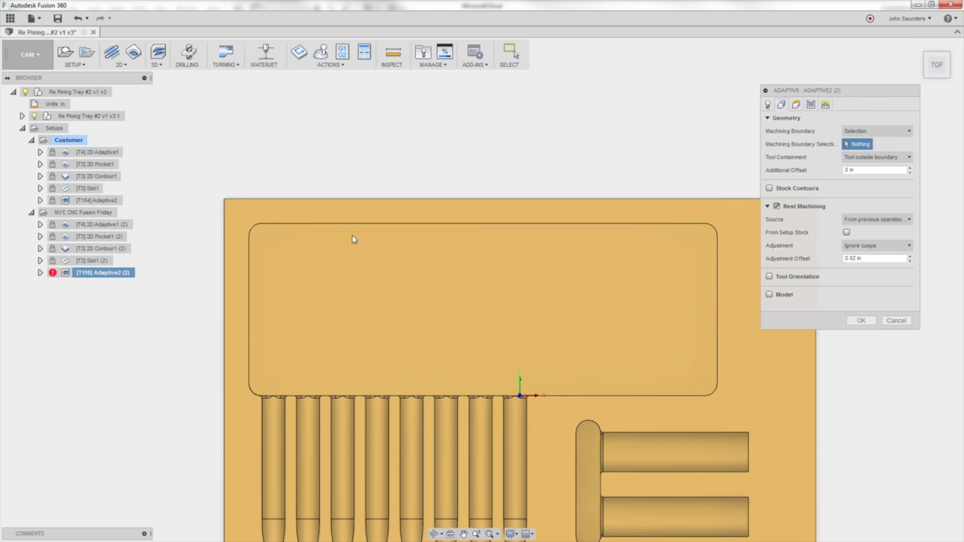
pyautogui.moveTo(345, 298); pyautogui.dragTo(365, 139, button='middle')
pyautogui.scroll(5, 331, 263)
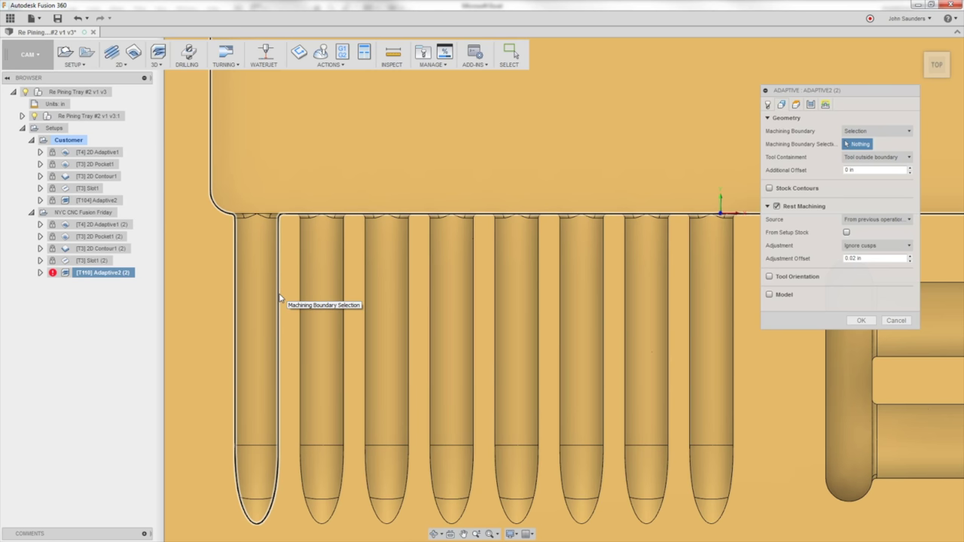
pyautogui.click(278, 298)
pyautogui.scroll(-5, 278, 294)
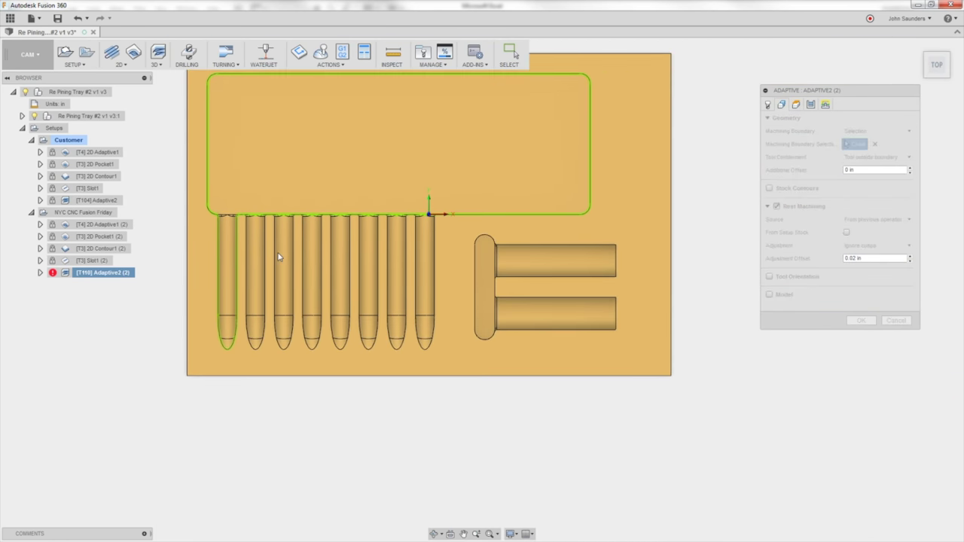
# - Examine from several angles how the selected boundary chain runs around the large pocket and the first slot
pyautogui.keyDown('shift'); pyautogui.moveTo(278, 261); pyautogui.dragTo(291, 317, button='middle'); pyautogui.keyUp('shift')
pyautogui.scroll(2, 283, 326)
pyautogui.moveTo(249, 286)
pyautogui.keyDown('shift'); pyautogui.mouseDown(button='middle')
pyautogui.moveTo(253, 308)
pyautogui.moveTo(257, 295)
pyautogui.mouseUp(button='middle'); pyautogui.keyUp('shift')
pyautogui.scroll(4, 257, 295)
pyautogui.scroll(-5, 222, 246)
pyautogui.keyDown('shift'); pyautogui.moveTo(222, 246); pyautogui.dragTo(286, 122, button='middle'); pyautogui.keyUp('shift')
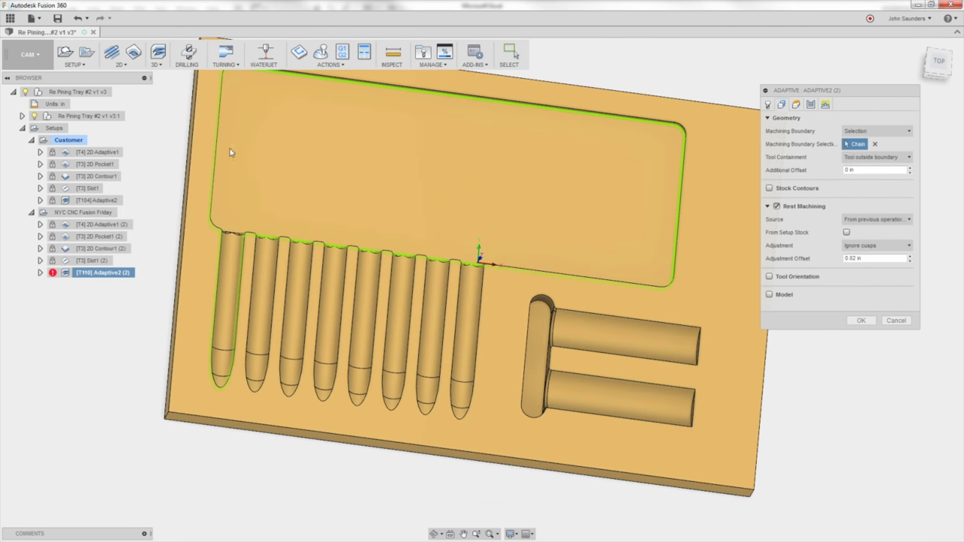
pyautogui.keyDown('shift'); pyautogui.moveTo(326, 219); pyautogui.dragTo(264, 226, button='middle'); pyautogui.keyUp('shift')
# - Reroute the boundary chain across the pocket-side mouth of the first slot so it encloses only that slot, and accept the contour
pyautogui.click(935, 60)
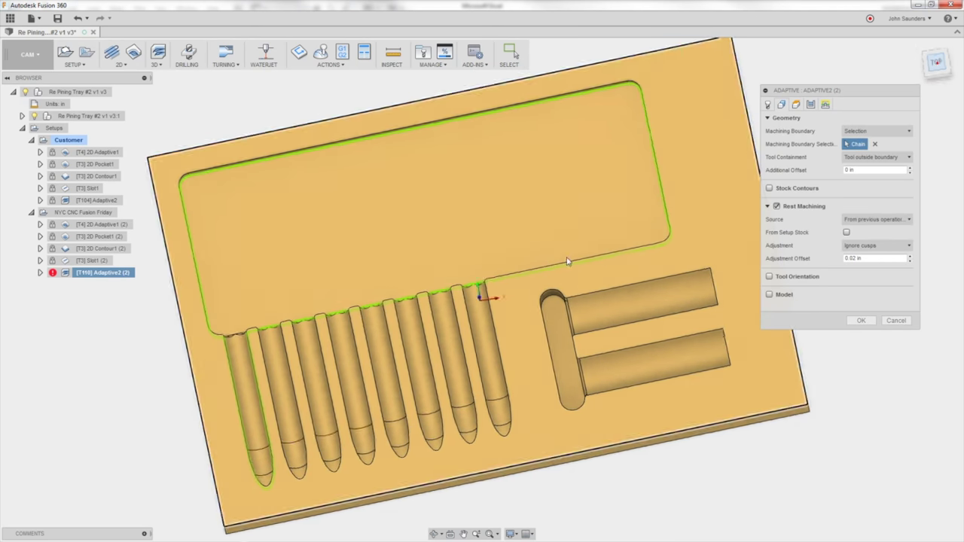
pyautogui.moveTo(322, 389); pyautogui.dragTo(455, 235, button='middle')
pyautogui.scroll(4, 425, 235)
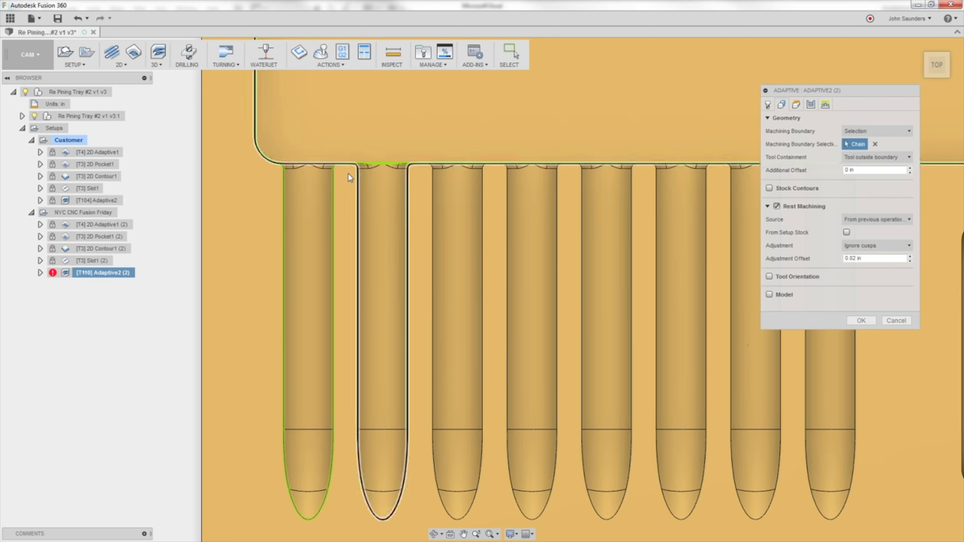
pyautogui.scroll(3, 348, 180)
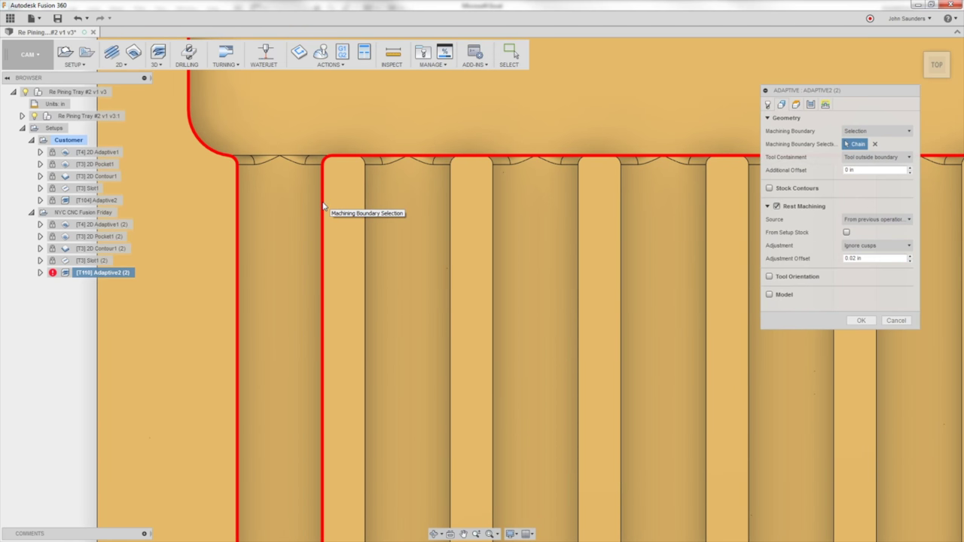
pyautogui.click(323, 204)
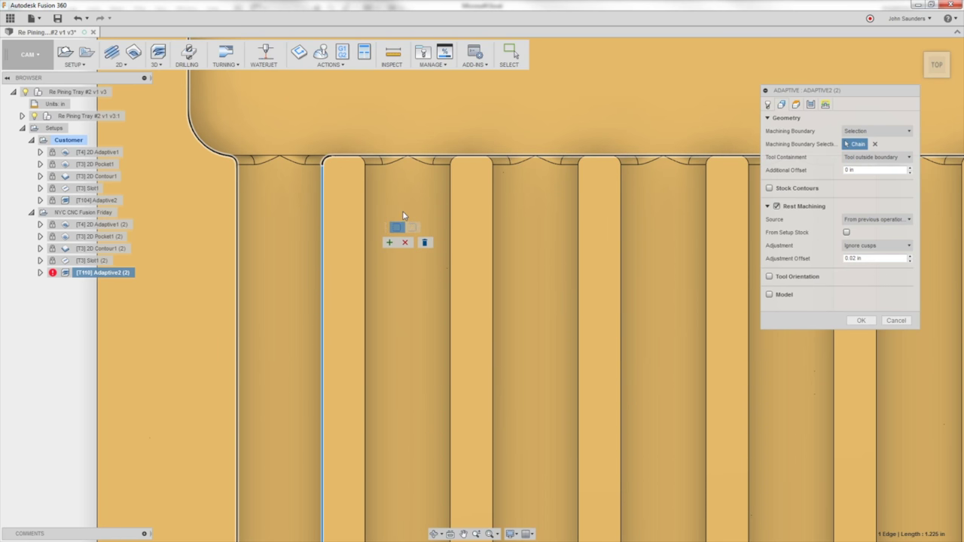
pyautogui.scroll(-2, 399, 212)
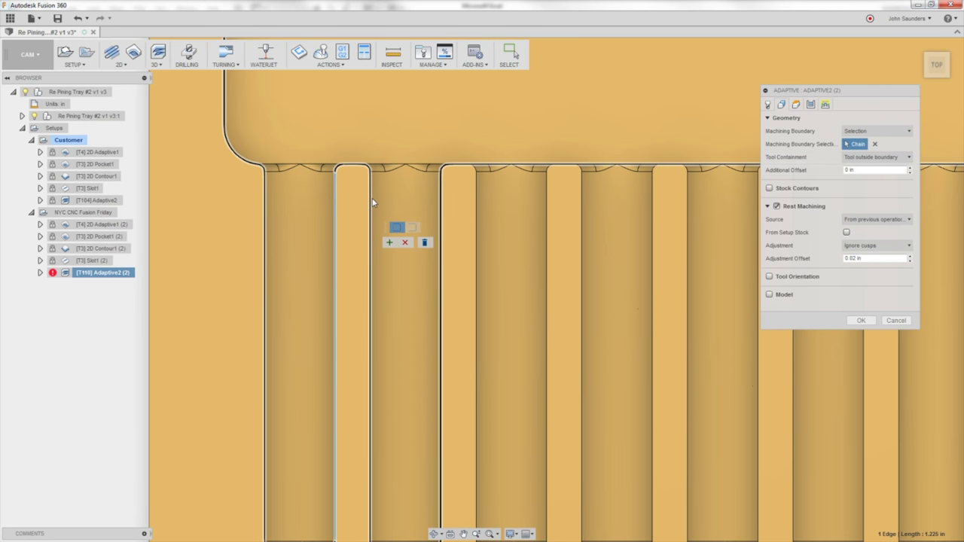
pyautogui.click(311, 165)
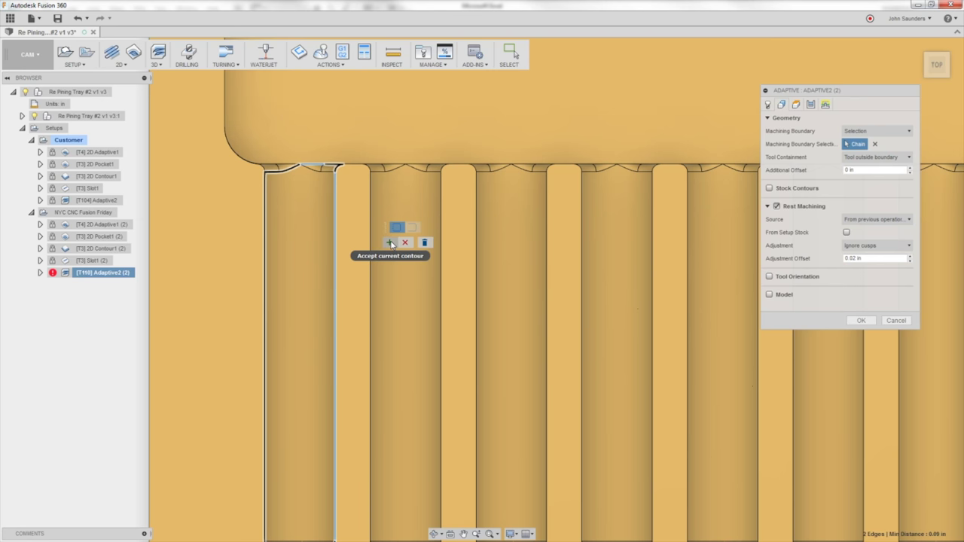
pyautogui.click(389, 243)
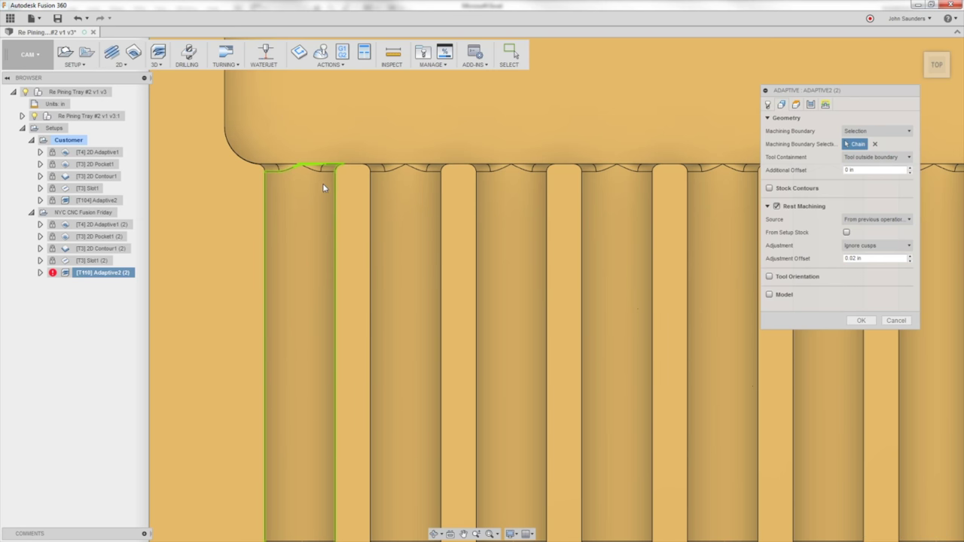
# - Check the contour at the slot mouth, apply the Adaptive2 (2) changes to generate the toolpath, and inspect its passes in the first slot
pyautogui.keyDown('shift'); pyautogui.moveTo(319, 188); pyautogui.dragTo(281, 191, button='middle'); pyautogui.keyUp('shift')
pyautogui.scroll(2, 281, 190)
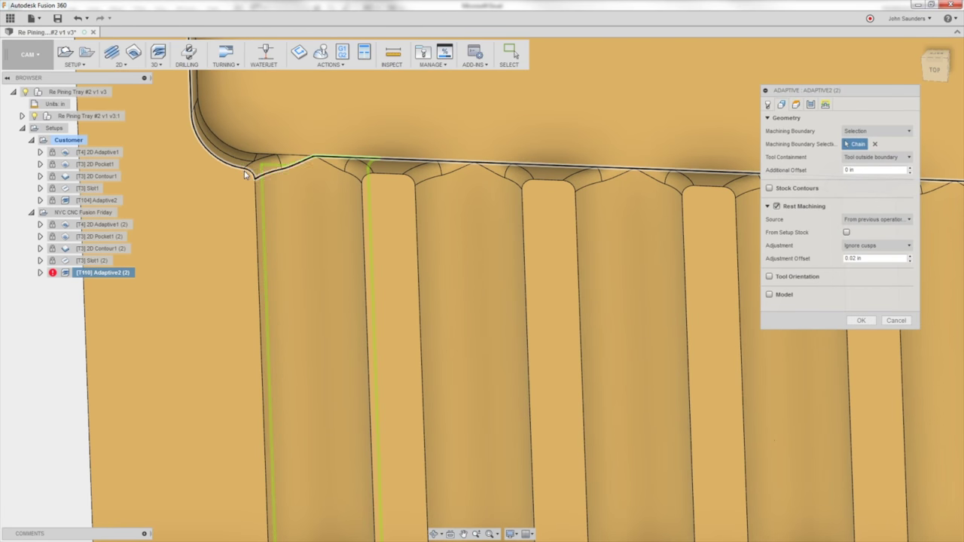
pyautogui.moveTo(370, 198)
pyautogui.keyDown('shift'); pyautogui.mouseDown(button='middle')
pyautogui.moveTo(356, 204)
pyautogui.moveTo(372, 203)
pyautogui.moveTo(353, 189)
pyautogui.mouseUp(button='middle'); pyautogui.keyUp('shift')
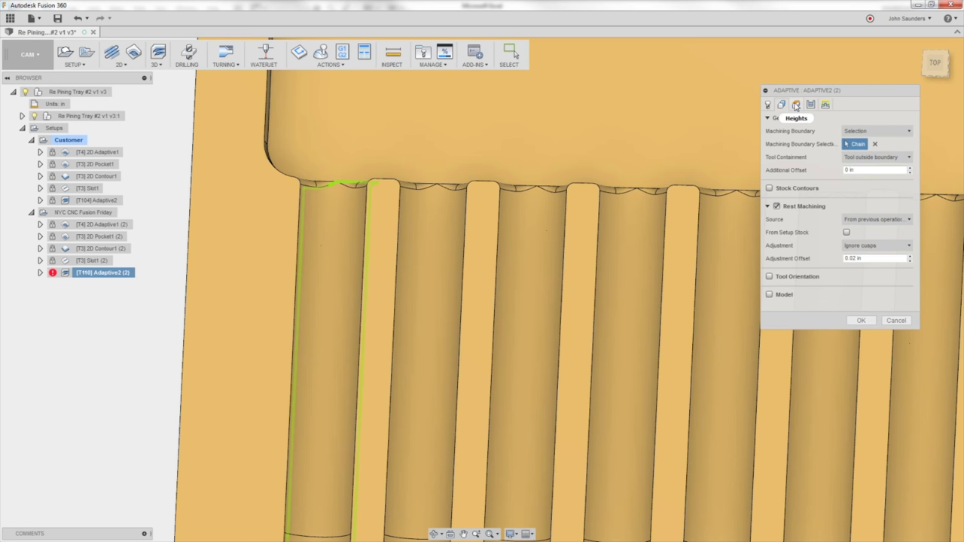
pyautogui.click(860, 320)
pyautogui.scroll(-3, 484, 248)
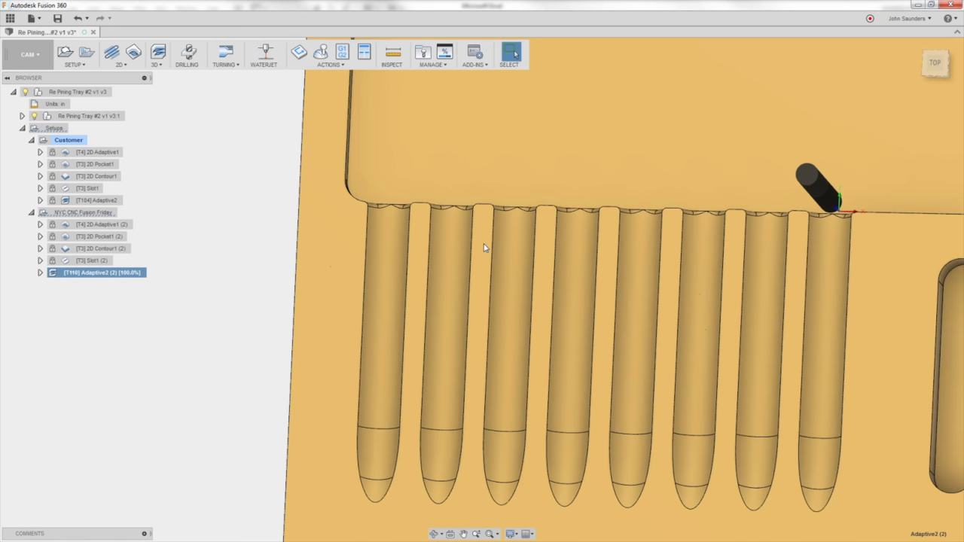
pyautogui.keyDown('shift'); pyautogui.moveTo(484, 248); pyautogui.dragTo(446, 219, button='middle'); pyautogui.keyUp('shift')
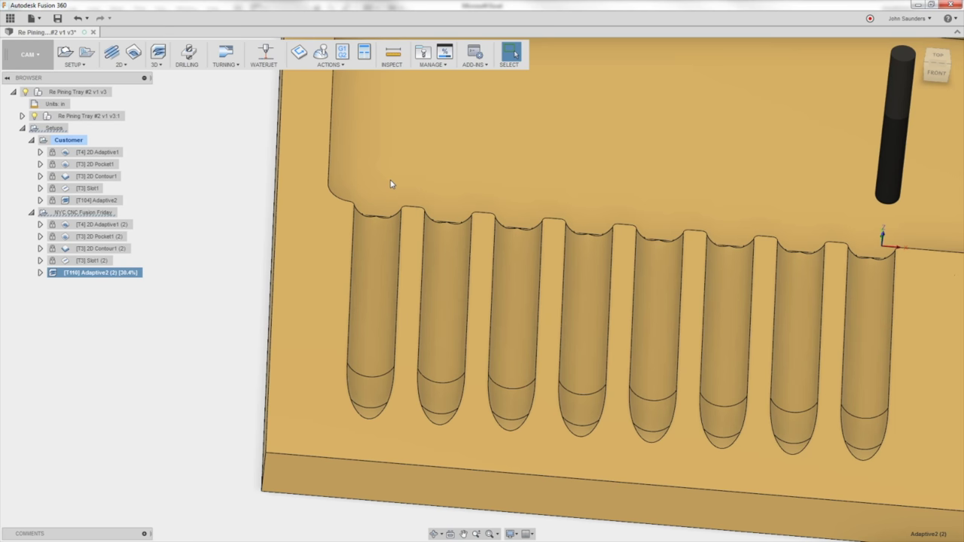
pyautogui.scroll(3, 323, 293)
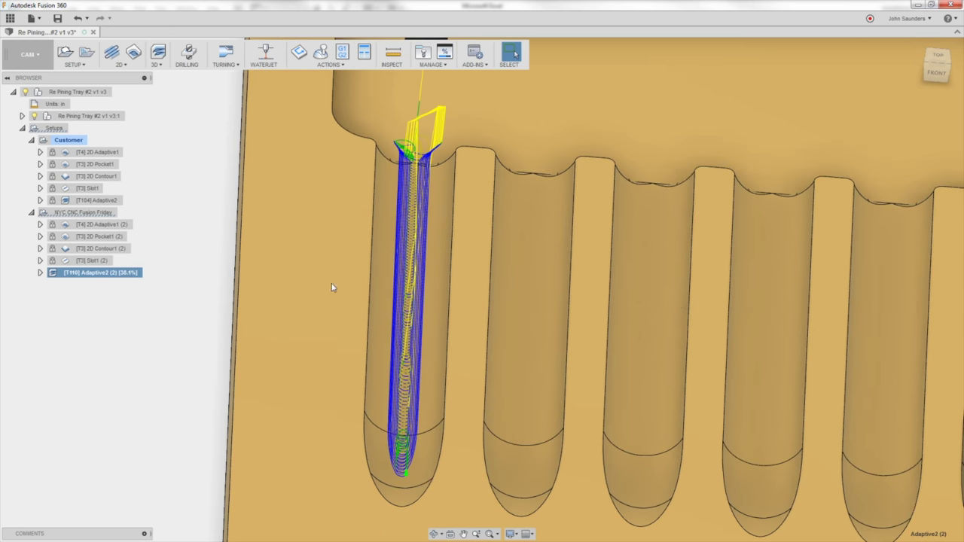
pyautogui.keyDown('shift'); pyautogui.moveTo(332, 275); pyautogui.dragTo(492, 233, button='middle'); pyautogui.keyUp('shift')
# - Start simulating the NYC CNC Fusion Friday setup with the stock shown and the toolpath mode set to Tail
pyautogui.click(95, 214)
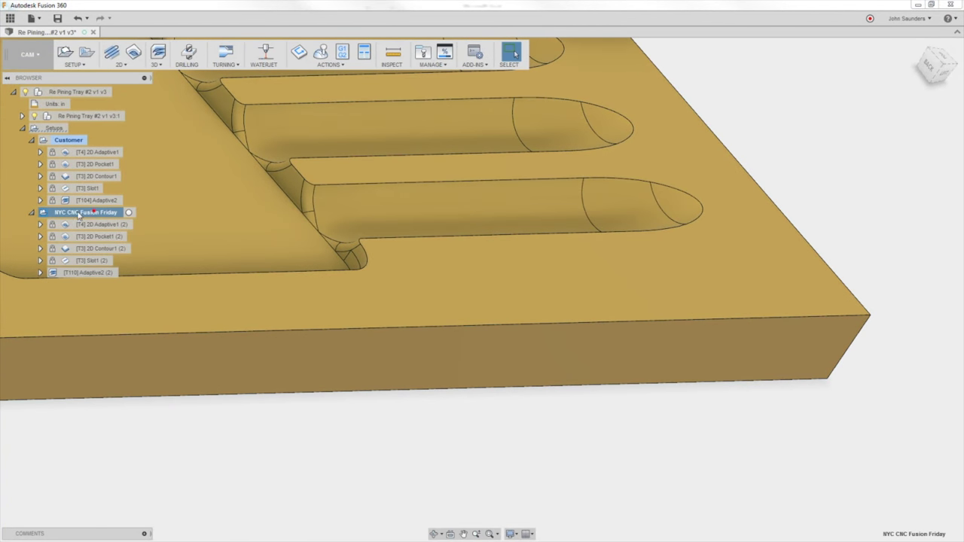
pyautogui.click(321, 52)
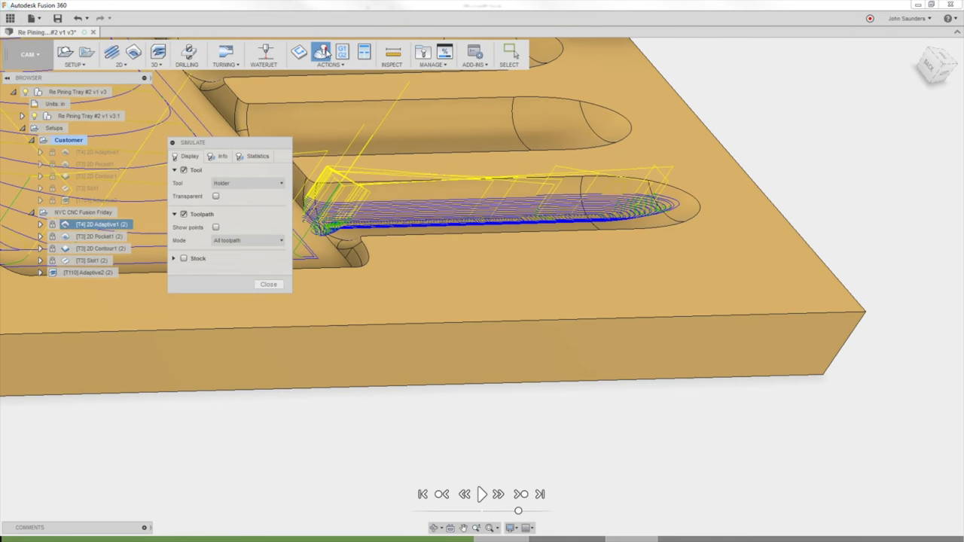
pyautogui.click(183, 258)
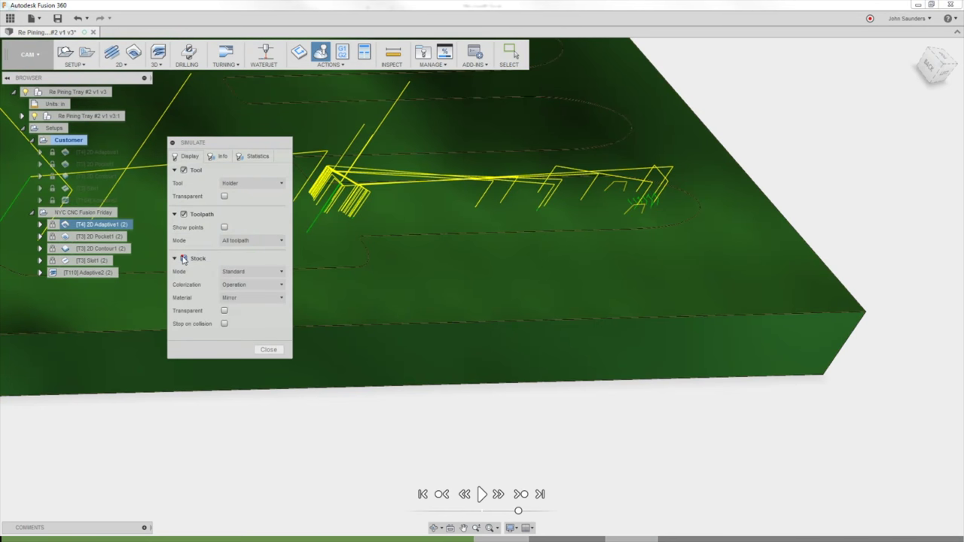
pyautogui.click(233, 240)
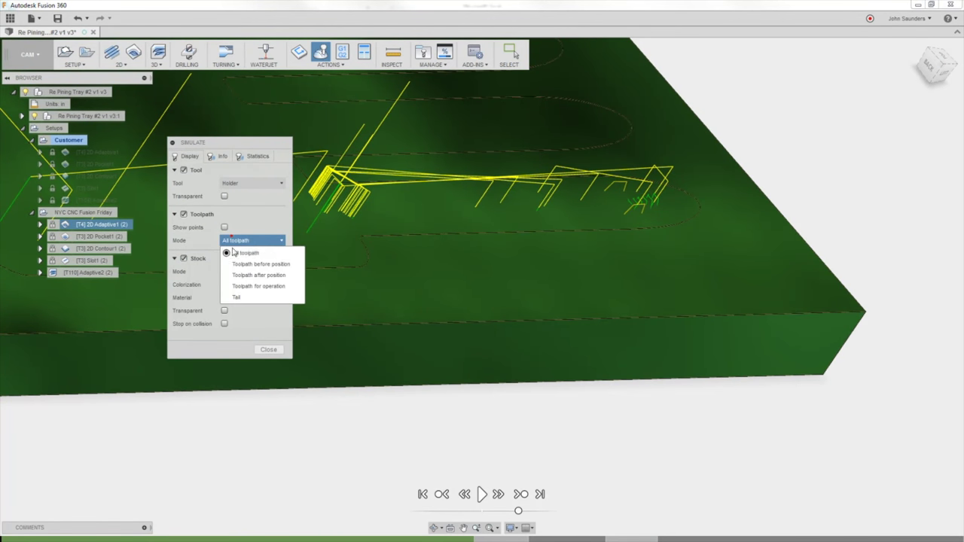
pyautogui.click(238, 298)
pyautogui.moveTo(231, 142); pyautogui.dragTo(802, 109)
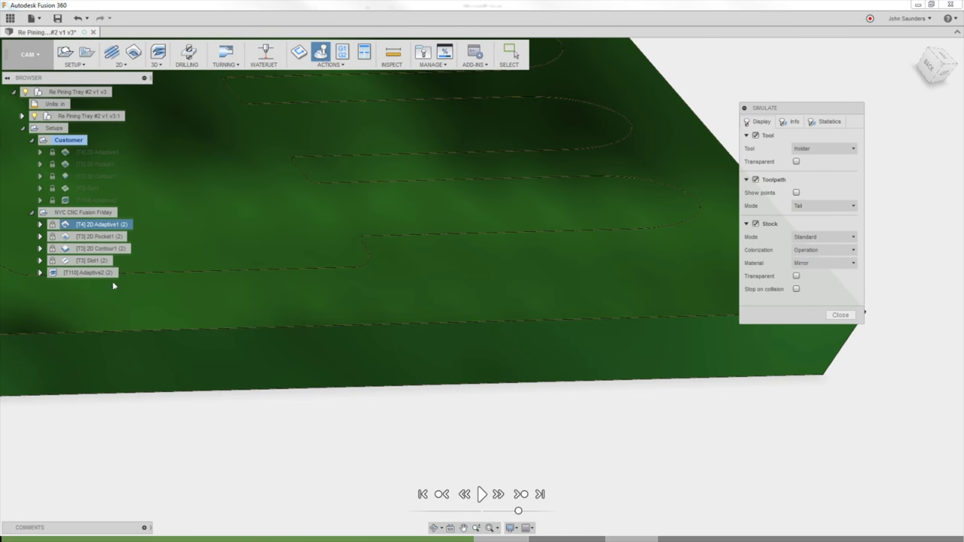
# - Play the simulation from Adaptive2 (2), watch the cutter enter and clear the first slot at slow and faster speeds, and close the simulation
pyautogui.click(95, 273)
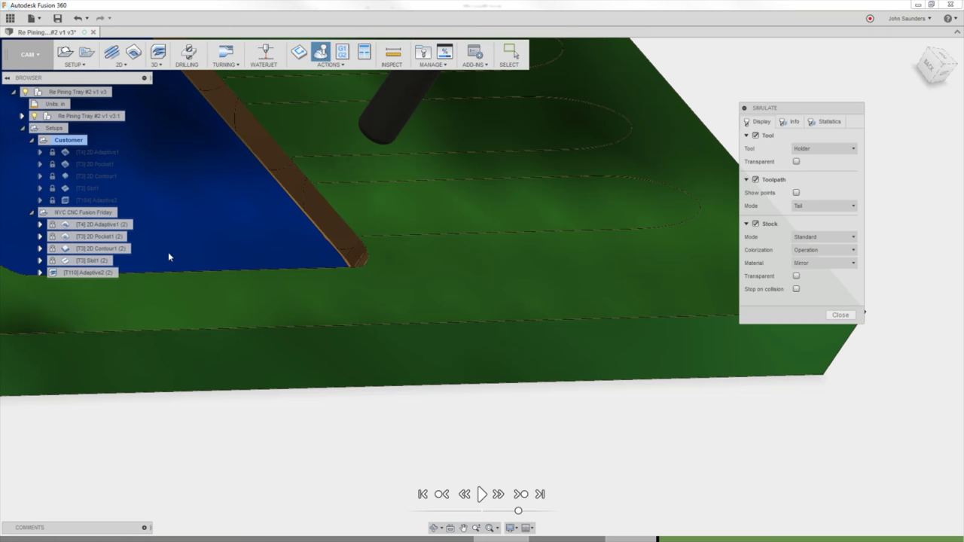
pyautogui.moveTo(518, 510); pyautogui.dragTo(506, 512)
pyautogui.click(486, 501)
pyautogui.keyDown('shift'); pyautogui.moveTo(437, 256); pyautogui.dragTo(374, 241, button='middle'); pyautogui.keyUp('shift')
pyautogui.scroll(3, 374, 241)
pyautogui.keyDown('shift'); pyautogui.moveTo(400, 274); pyautogui.dragTo(397, 262, button='middle'); pyautogui.keyUp('shift')
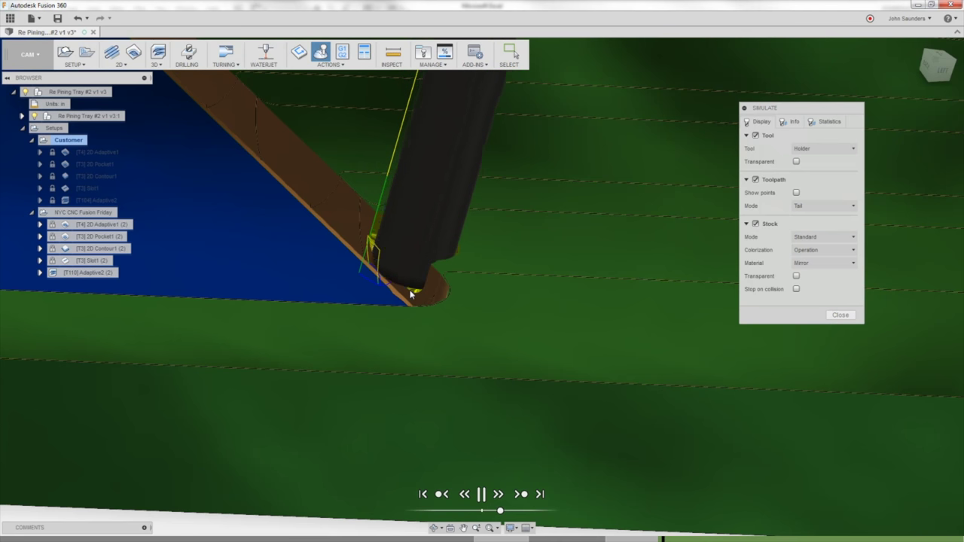
pyautogui.keyDown('shift'); pyautogui.moveTo(411, 290); pyautogui.dragTo(449, 389, button='middle'); pyautogui.keyUp('shift')
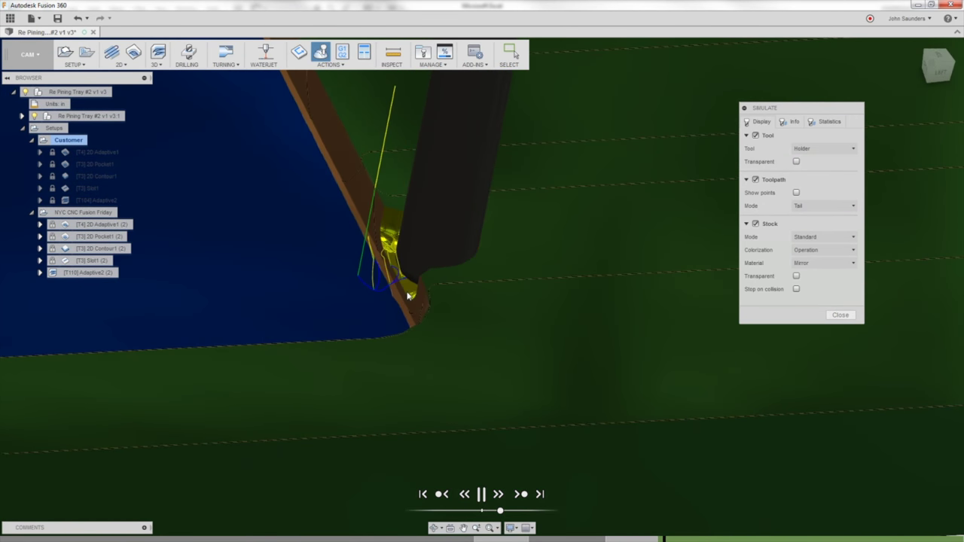
pyautogui.moveTo(500, 511); pyautogui.dragTo(543, 509)
pyautogui.scroll(-2, 591, 338)
pyautogui.moveTo(607, 241); pyautogui.dragTo(469, 284, button='middle')
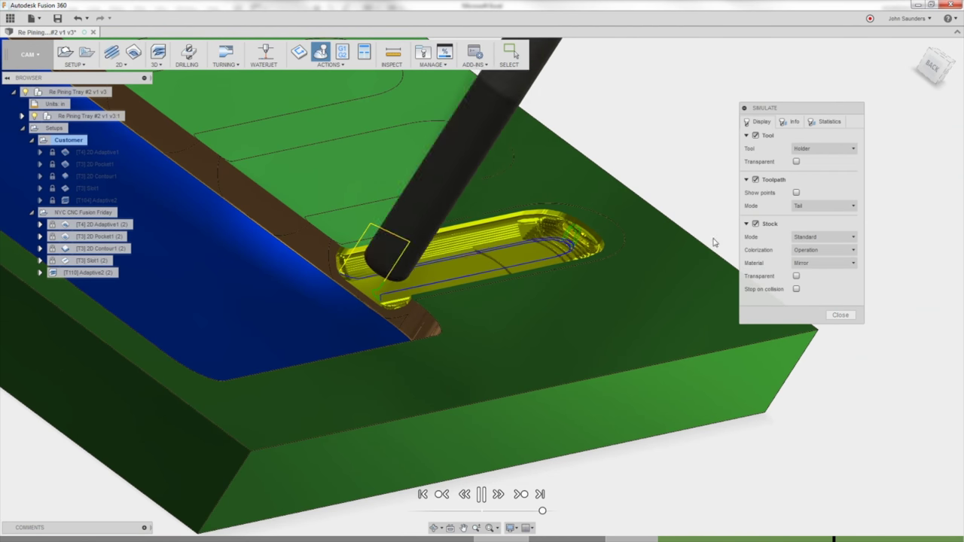
pyautogui.click(833, 315)
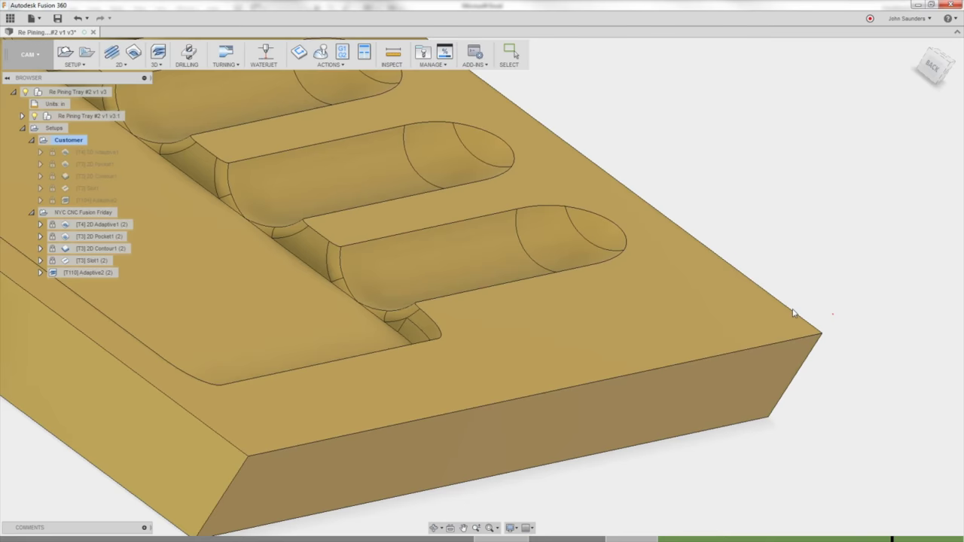
# - Show the machining time of the Adaptive2 (2) operation
pyautogui.click(89, 272)
pyautogui.rightClick(93, 273)
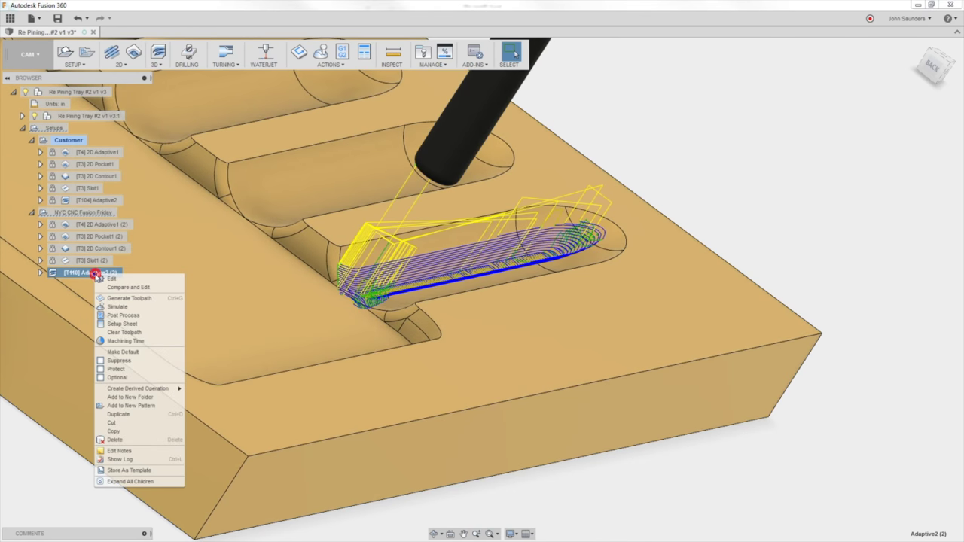
pyautogui.click(125, 340)
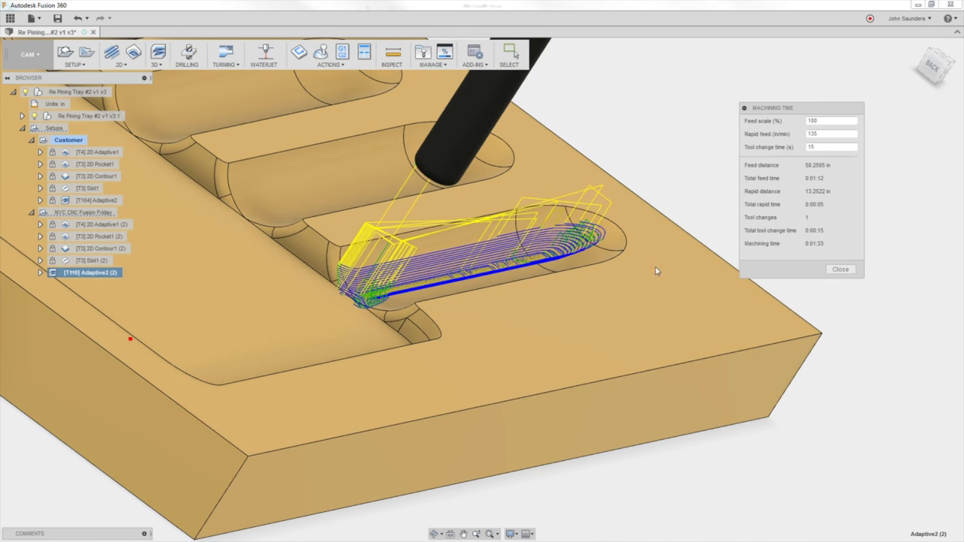
# - Set the Fine Stepdown of the Adaptive2 (2) operation to 0.015 in and regenerate its toolpath
pyautogui.click(829, 269)
pyautogui.keyDown('shift'); pyautogui.moveTo(671, 228); pyautogui.dragTo(529, 213, button='middle'); pyautogui.keyUp('shift')
pyautogui.moveTo(449, 141); pyautogui.dragTo(238, 247, button='middle')
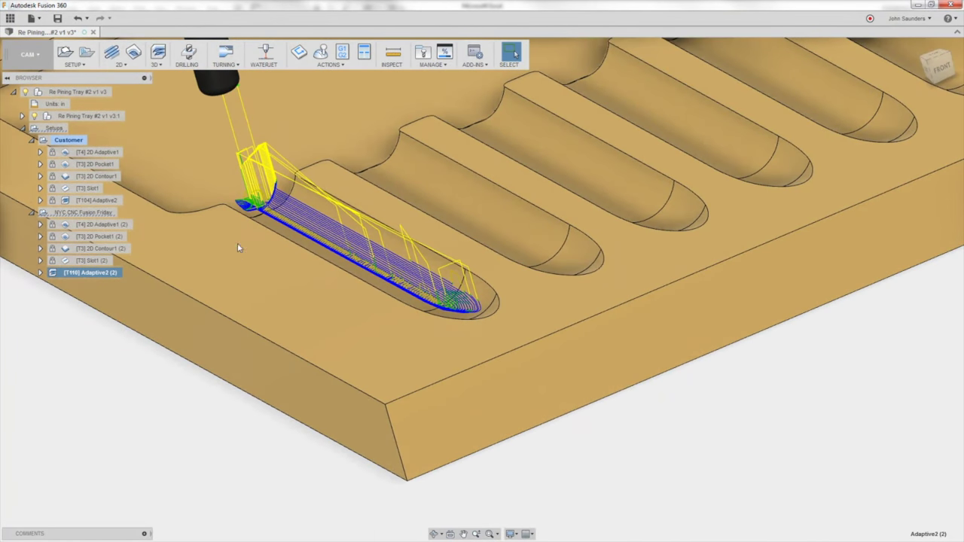
pyautogui.rightClick(85, 274)
pyautogui.click(104, 281)
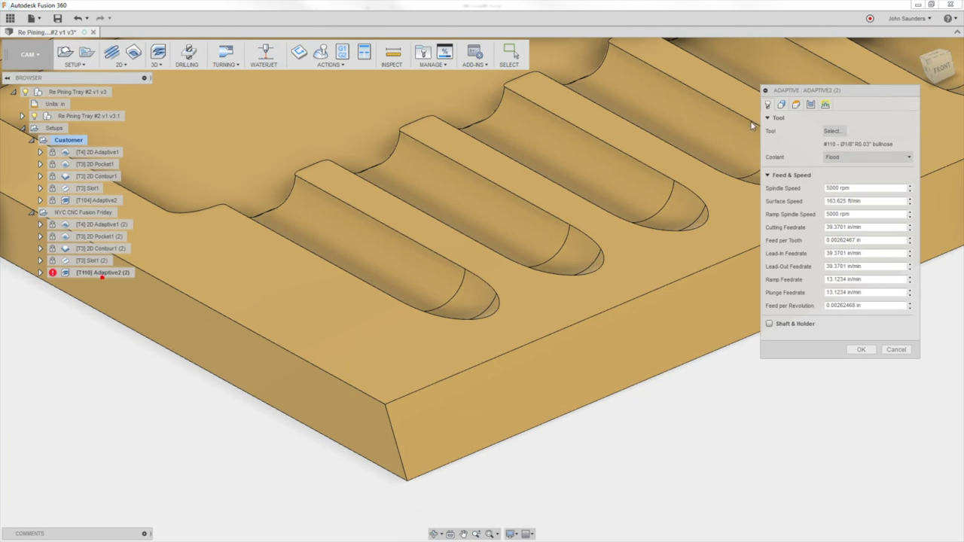
pyautogui.click(809, 105)
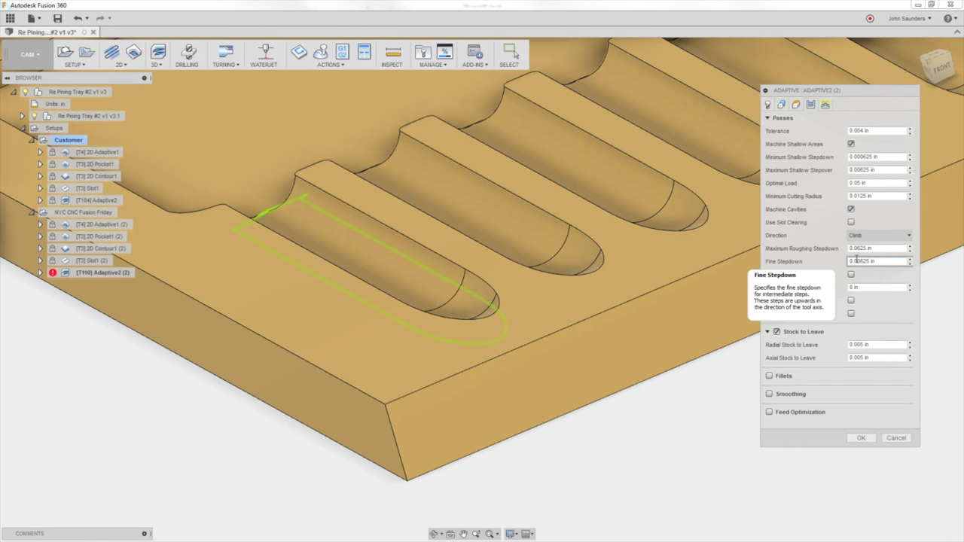
pyautogui.write('0.015')
pyautogui.click(861, 438)
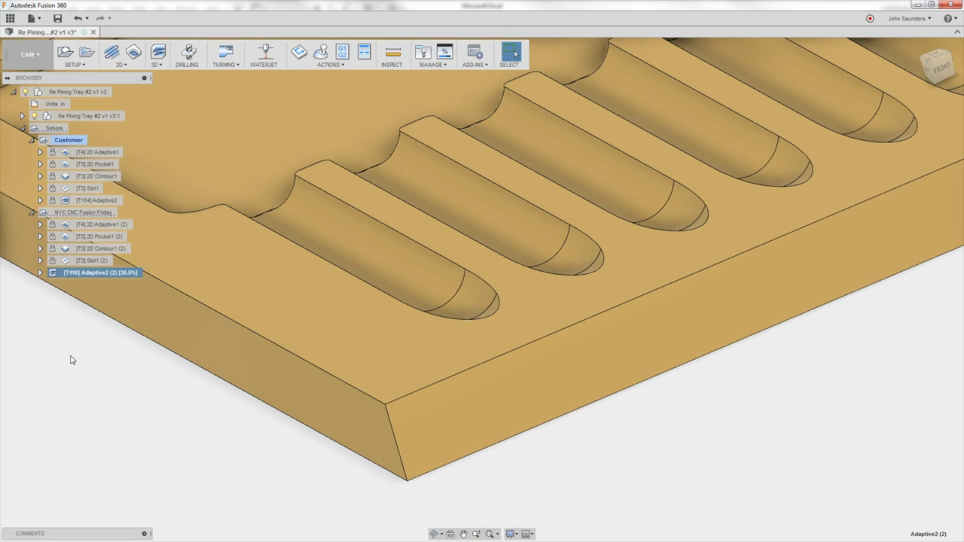
# - Check the machining time of Adaptive2 (2), inspect its passes and the simulated first slot, and close the simulation
pyautogui.rightClick(93, 276)
pyautogui.click(119, 340)
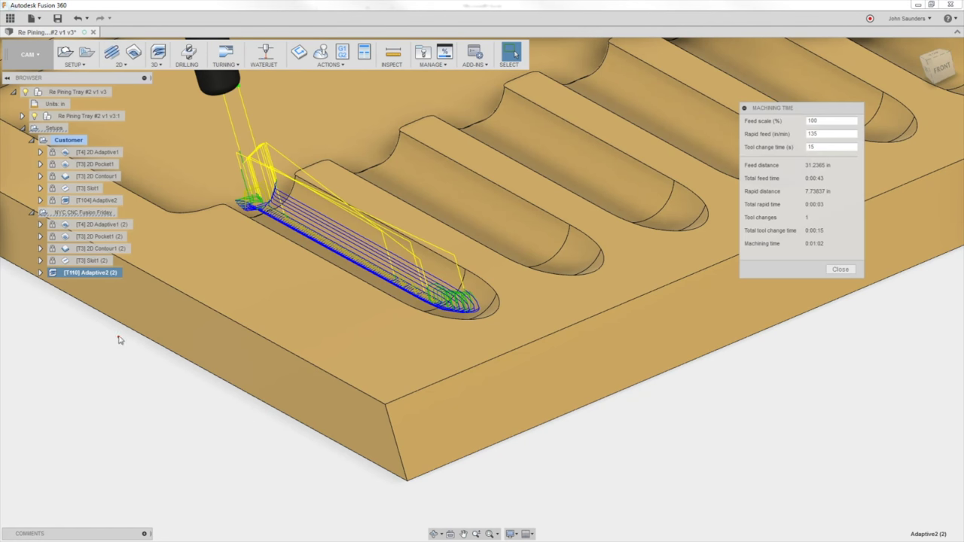
pyautogui.click(841, 268)
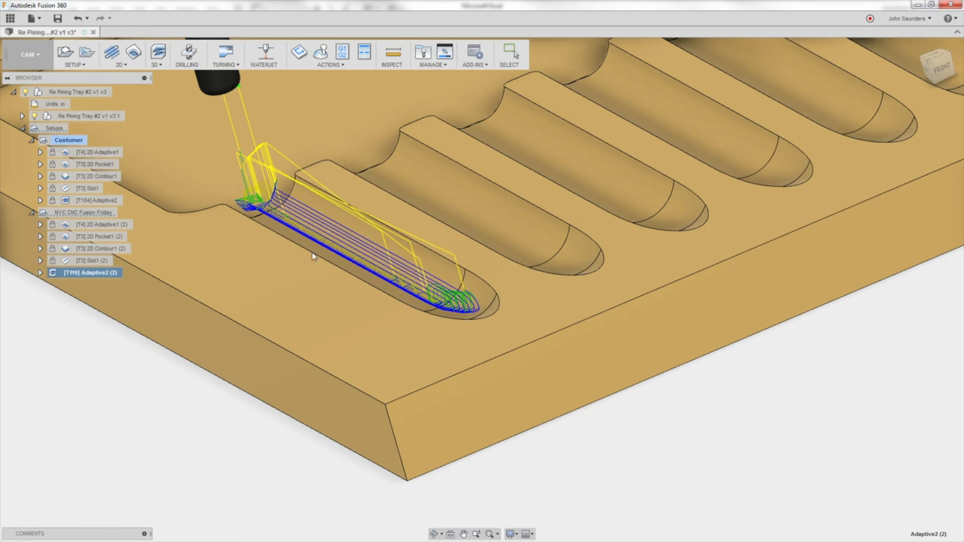
pyautogui.scroll(-3, 159, 248)
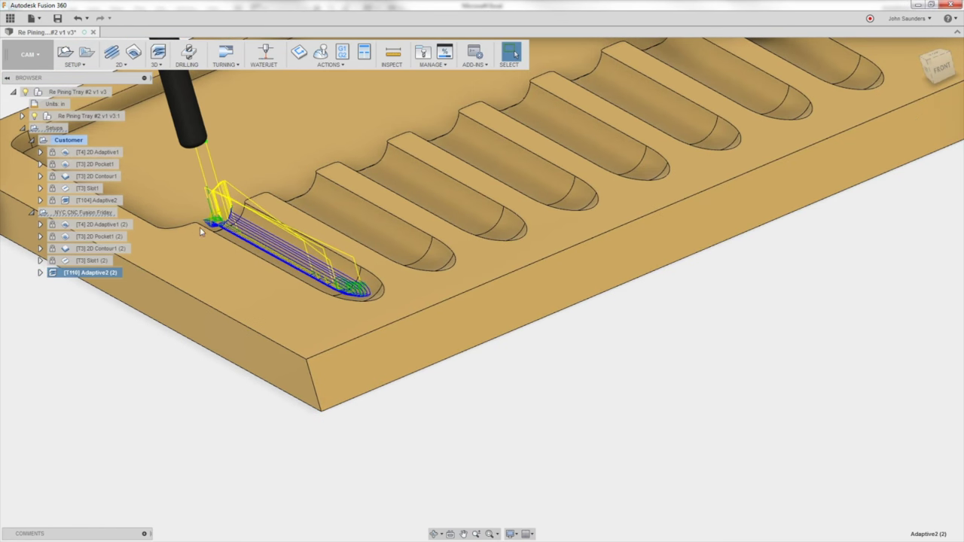
pyautogui.scroll(2, 202, 231)
pyautogui.keyDown('shift'); pyautogui.moveTo(202, 230); pyautogui.dragTo(248, 248, button='middle'); pyautogui.keyUp('shift')
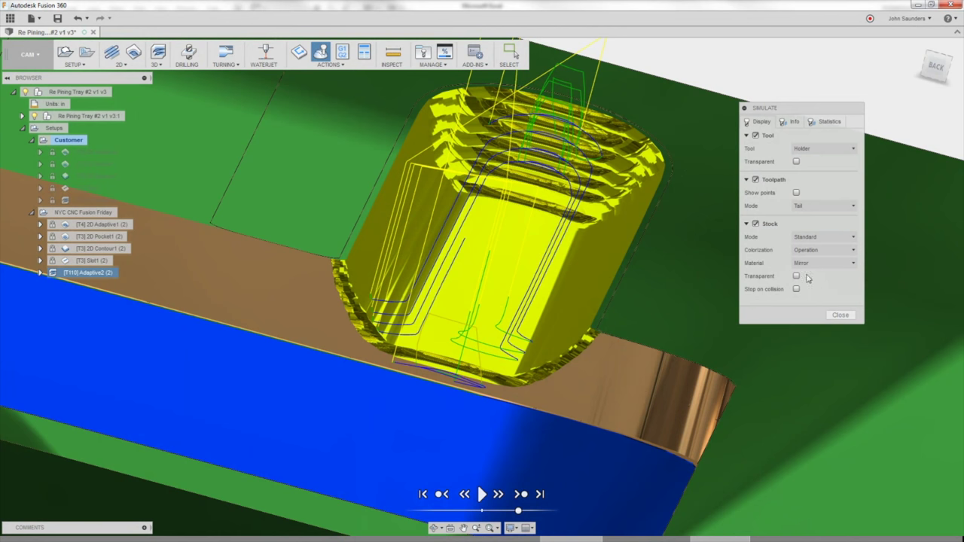
pyautogui.click(839, 314)
# - Create a 3D Parallel operation that uses tool #104, the 1/8" ball endmill
pyautogui.click(157, 66)
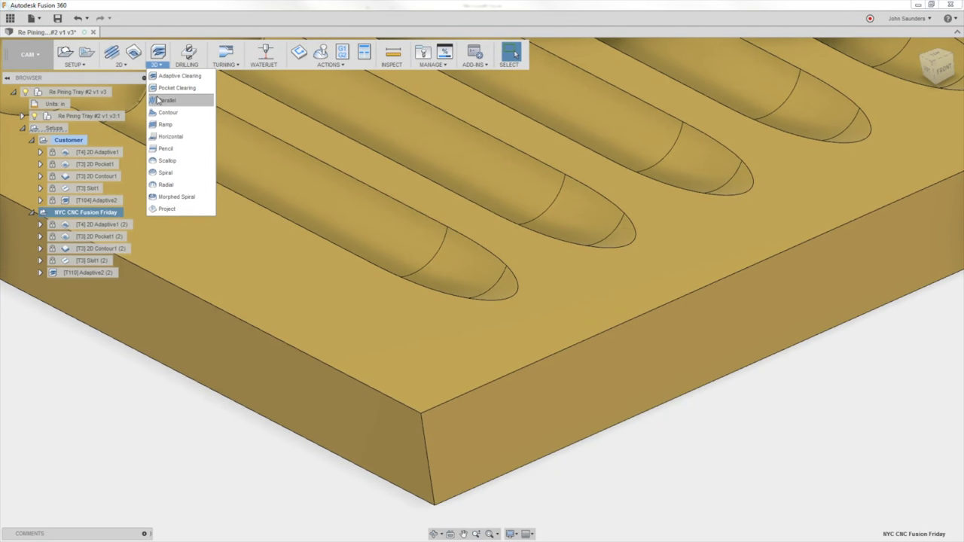
pyautogui.click(166, 100)
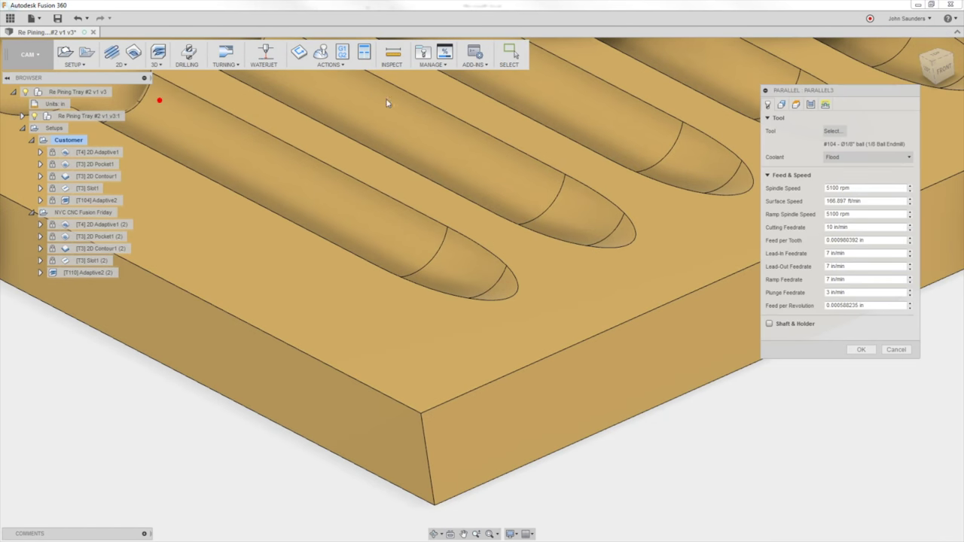
pyautogui.click(832, 132)
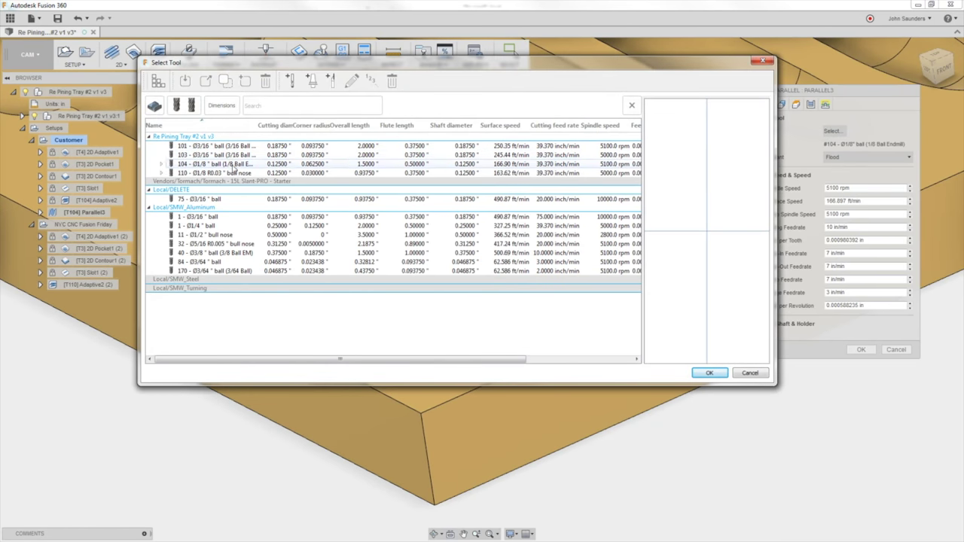
pyautogui.click(708, 374)
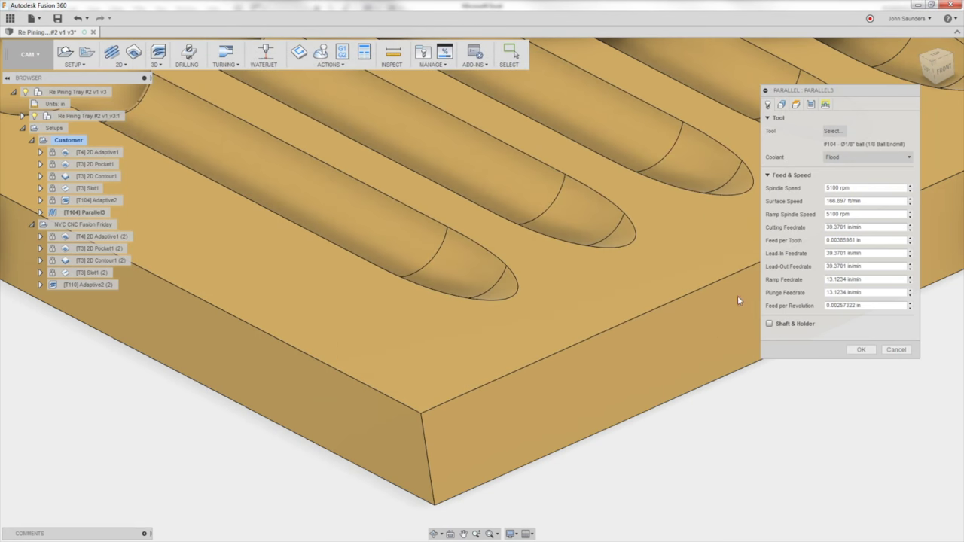
# - Limit the Parallel operation to a selected edge chain around the first slot, generate its toolpath, and inspect the passes
pyautogui.scroll(-3, 691, 347)
pyautogui.click(781, 106)
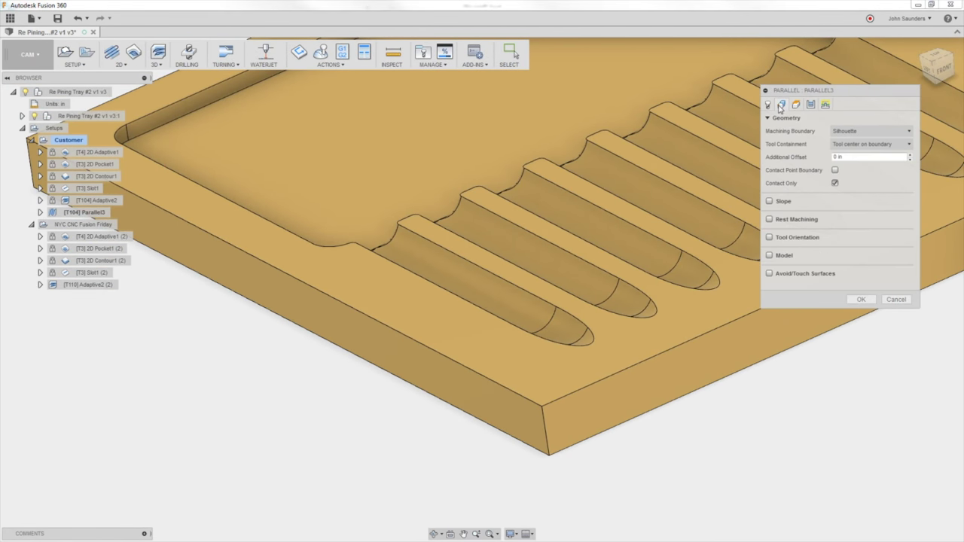
pyautogui.click(856, 132)
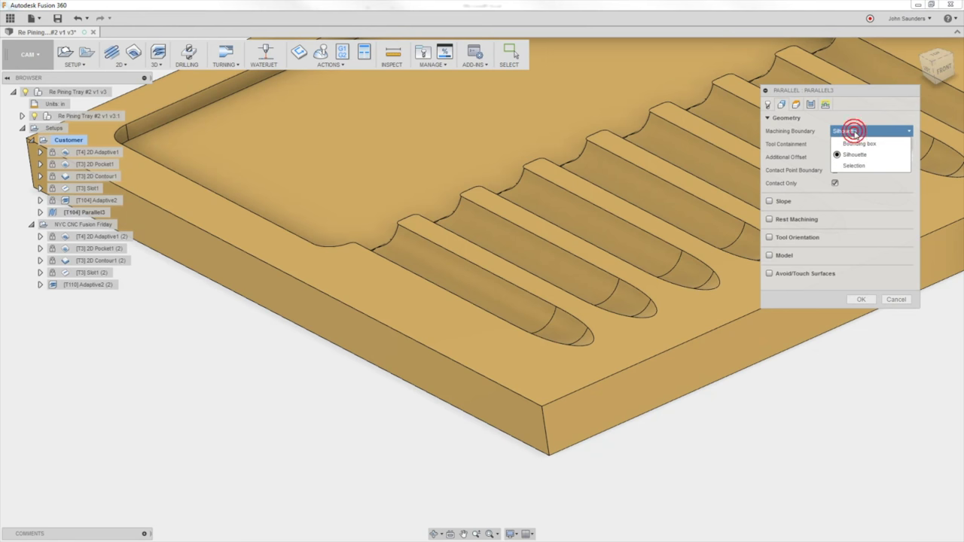
pyautogui.click(864, 166)
pyautogui.click(935, 58)
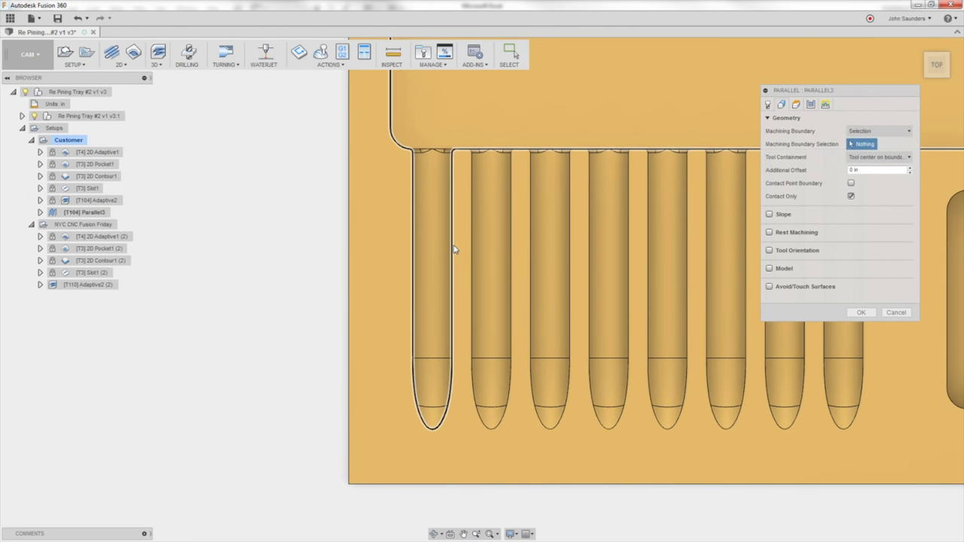
pyautogui.click(453, 240)
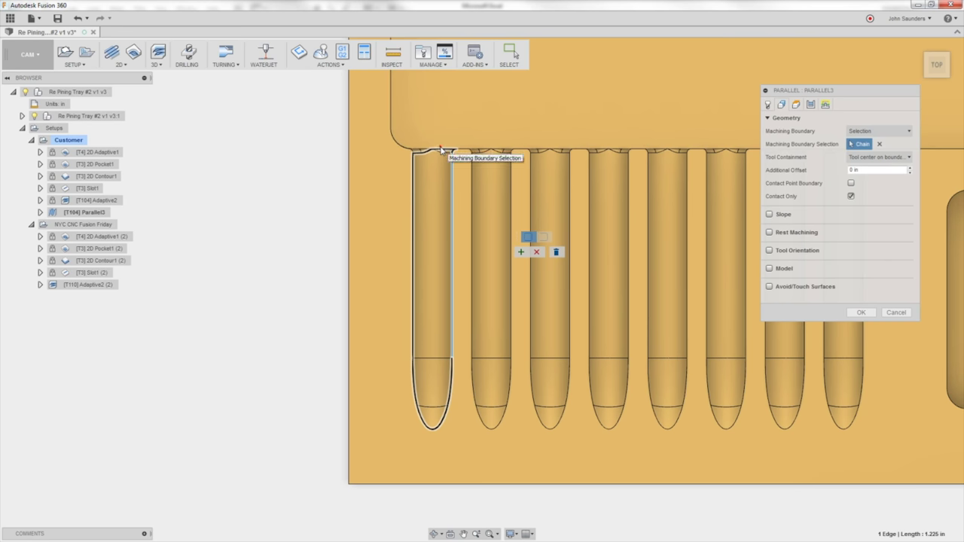
pyautogui.click(519, 252)
pyautogui.click(861, 313)
pyautogui.hotkey('ctrl', 'g')
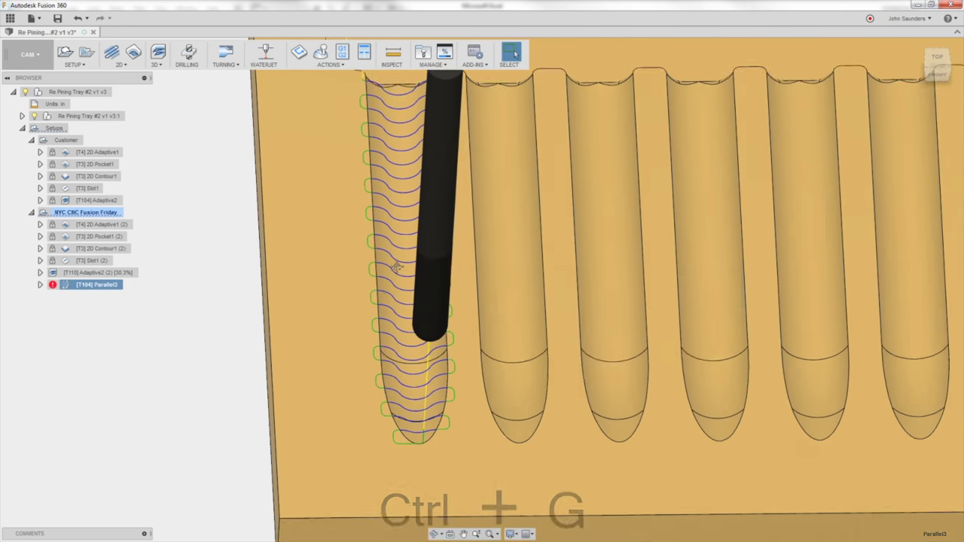
pyautogui.keyDown('shift'); pyautogui.moveTo(396, 268); pyautogui.dragTo(372, 236, button='middle'); pyautogui.keyUp('shift')
pyautogui.scroll(-2, 370, 230)
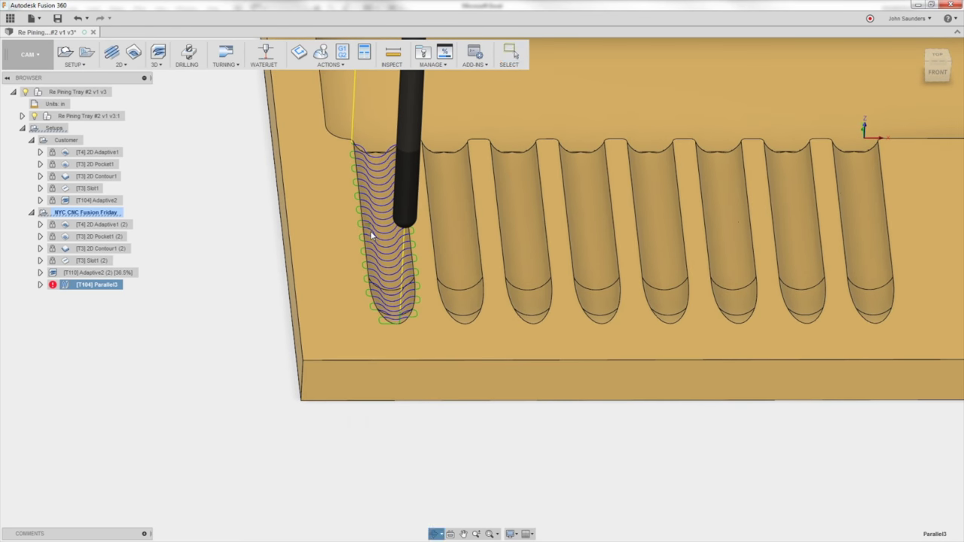
pyautogui.rightClick(107, 286)
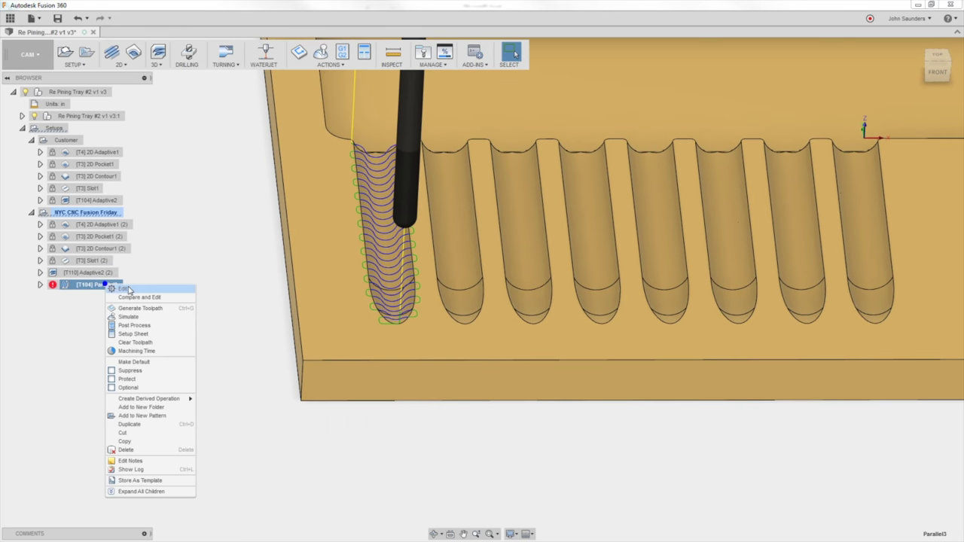
pyautogui.click(124, 290)
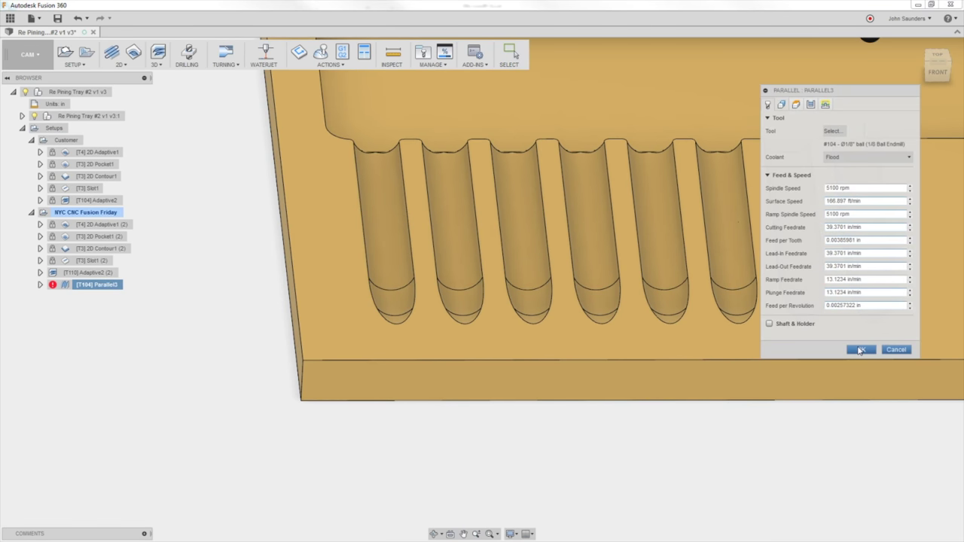
pyautogui.press('Escape')
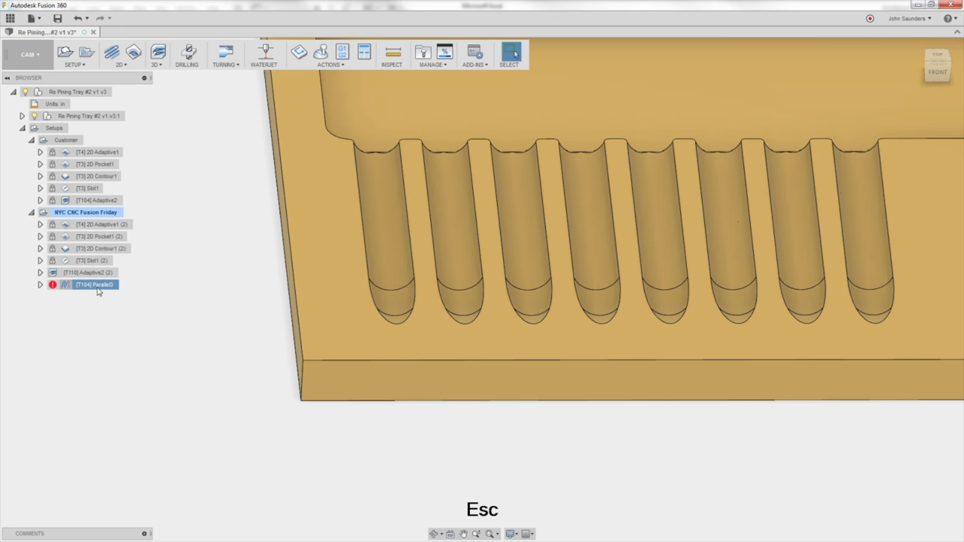
pyautogui.rightClick(97, 288)
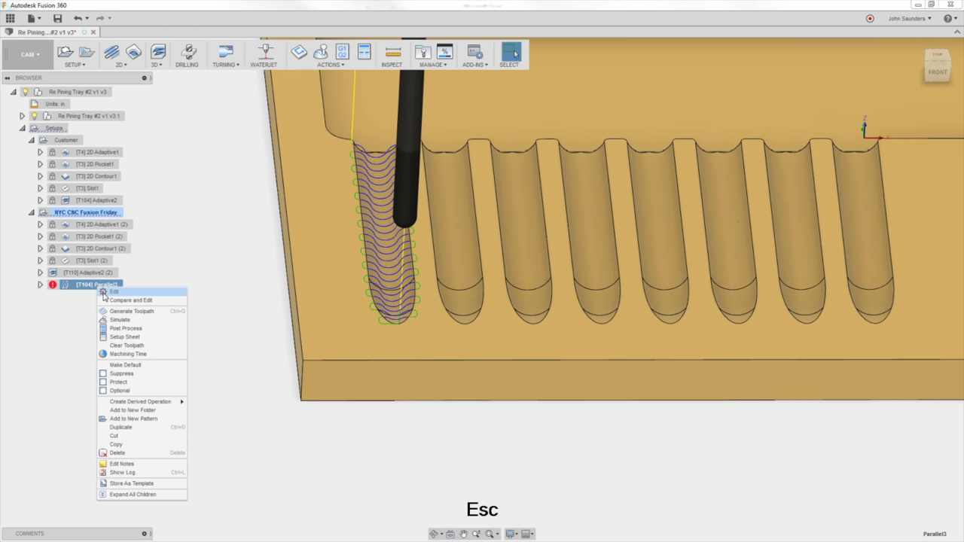
pyautogui.click(105, 292)
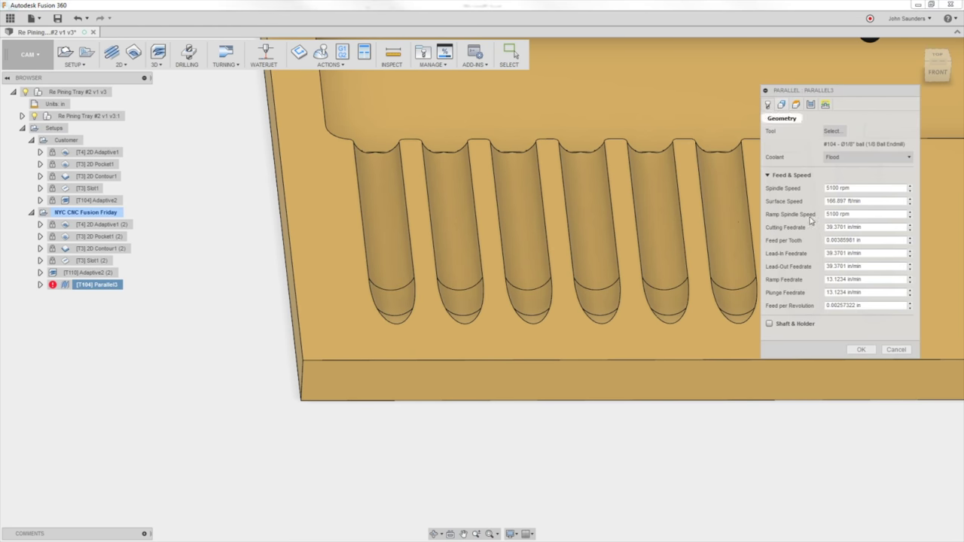
pyautogui.click(896, 350)
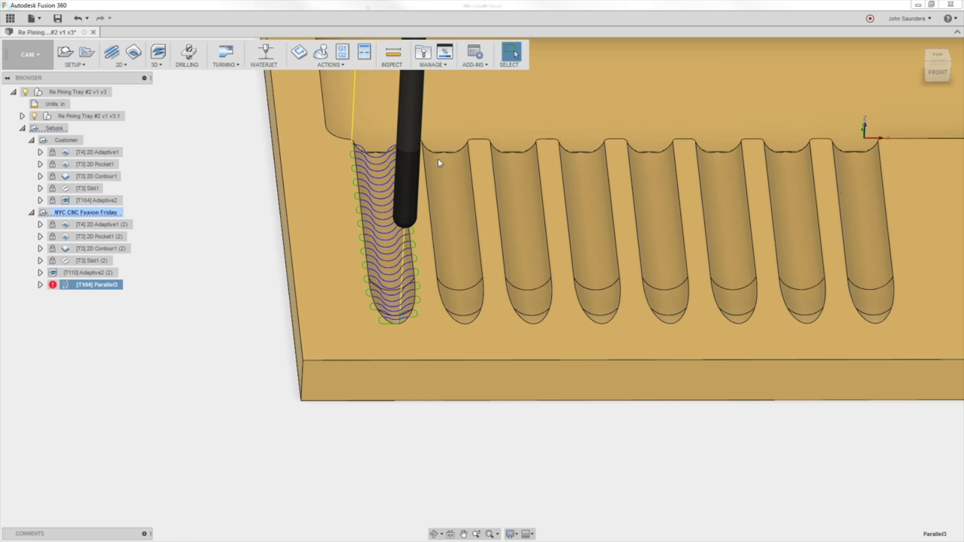
# - Set the Pass Direction of the Parallel3 operation to 90 deg and regenerate its toolpath
pyautogui.rightClick(103, 293)
pyautogui.click(124, 296)
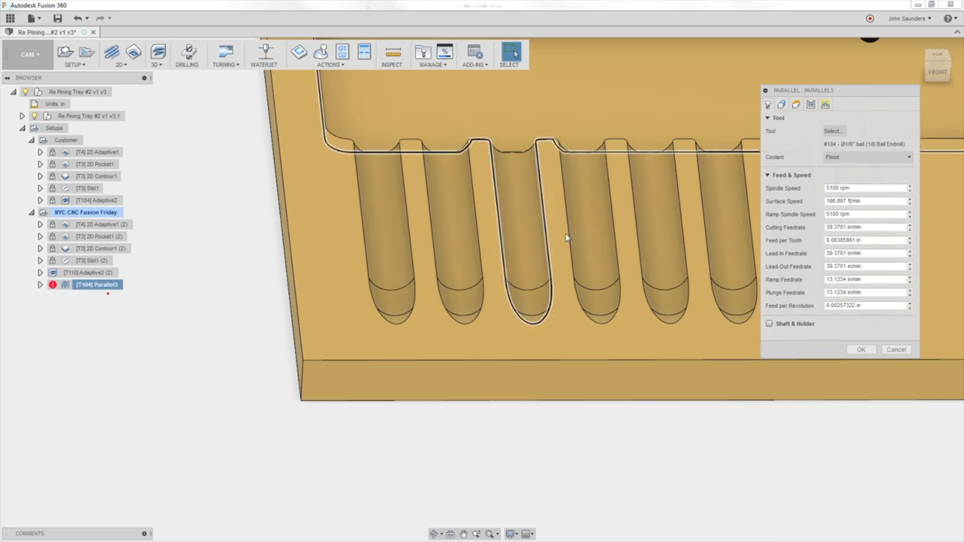
pyautogui.click(811, 104)
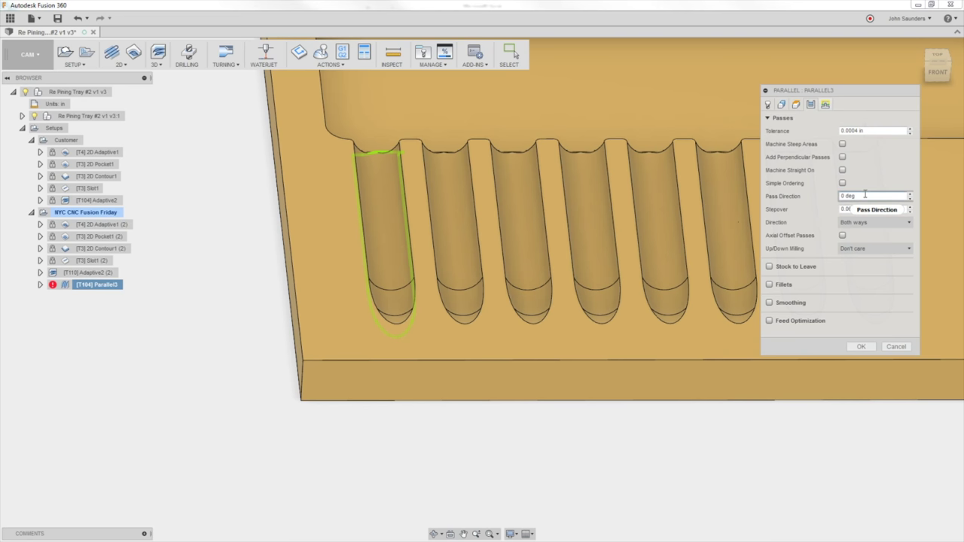
pyautogui.moveTo(864, 195)
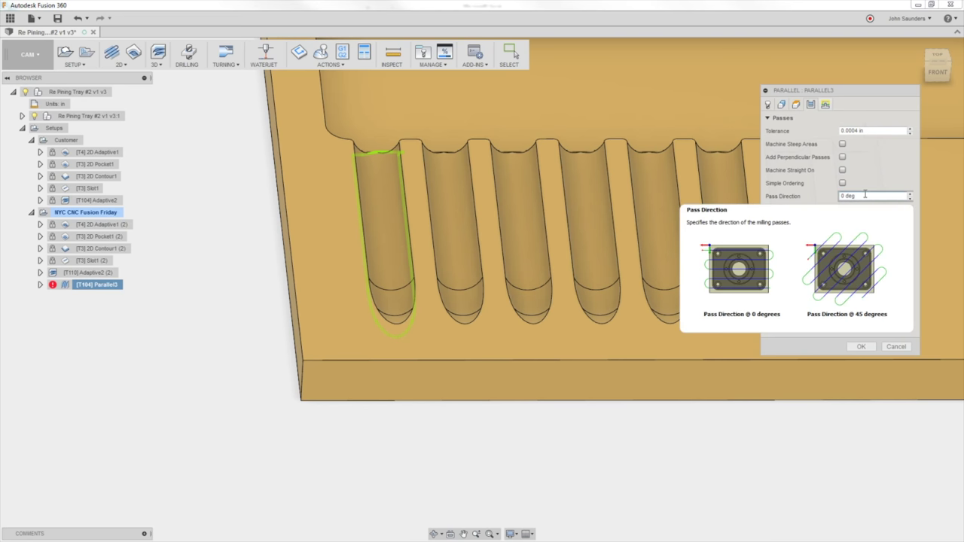
pyautogui.doubleClick(865, 195)
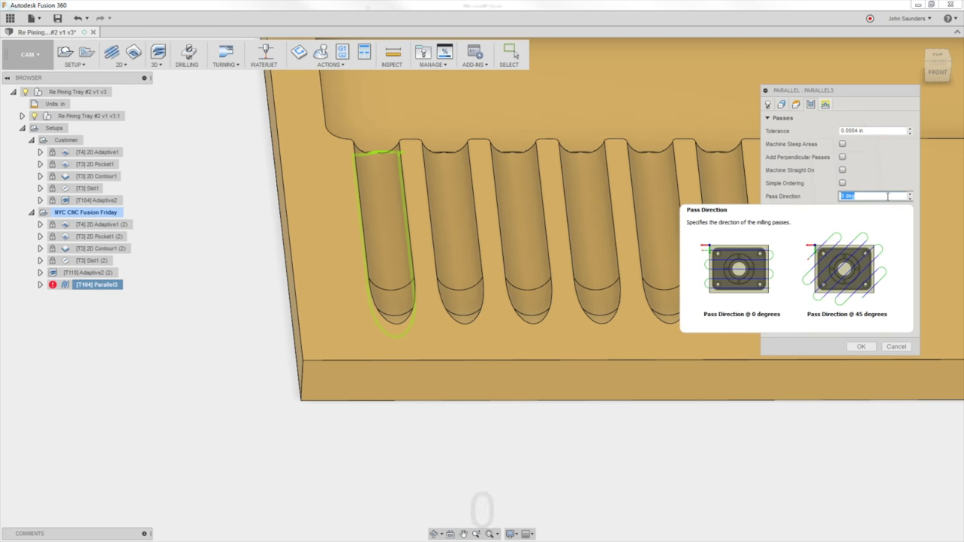
pyautogui.write('90')
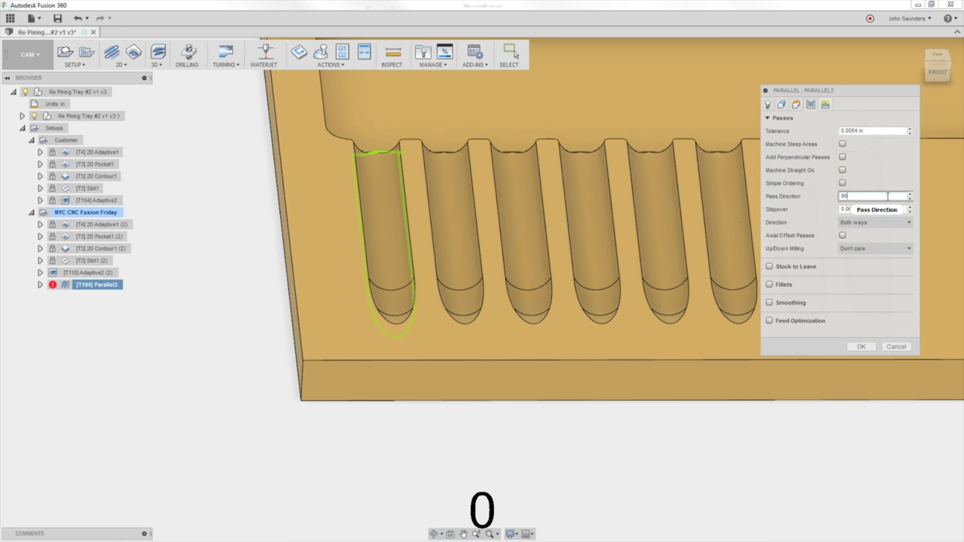
pyautogui.click(860, 346)
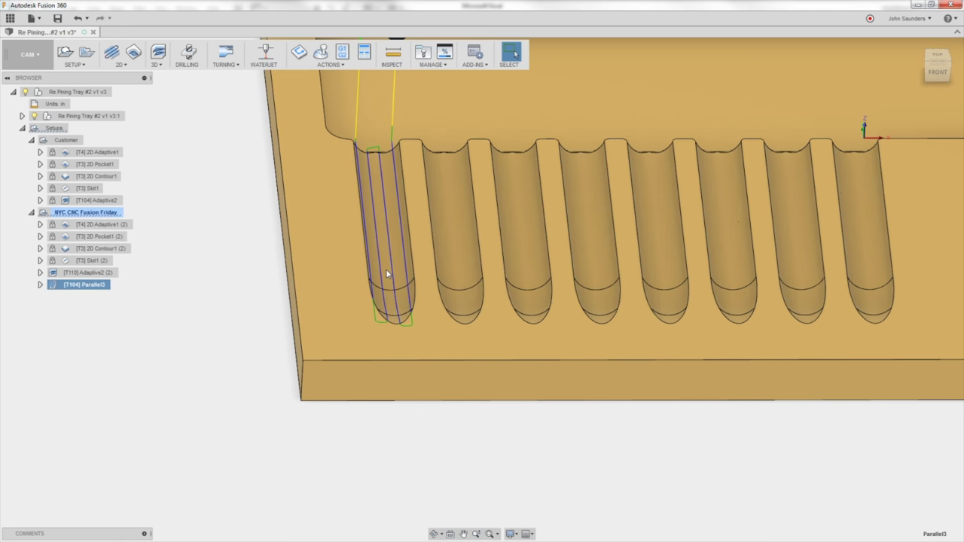
# - Set the Stepover of the Parallel3 operation to 0.005 in and regenerate its toolpath
pyautogui.scroll(-2, 363, 319)
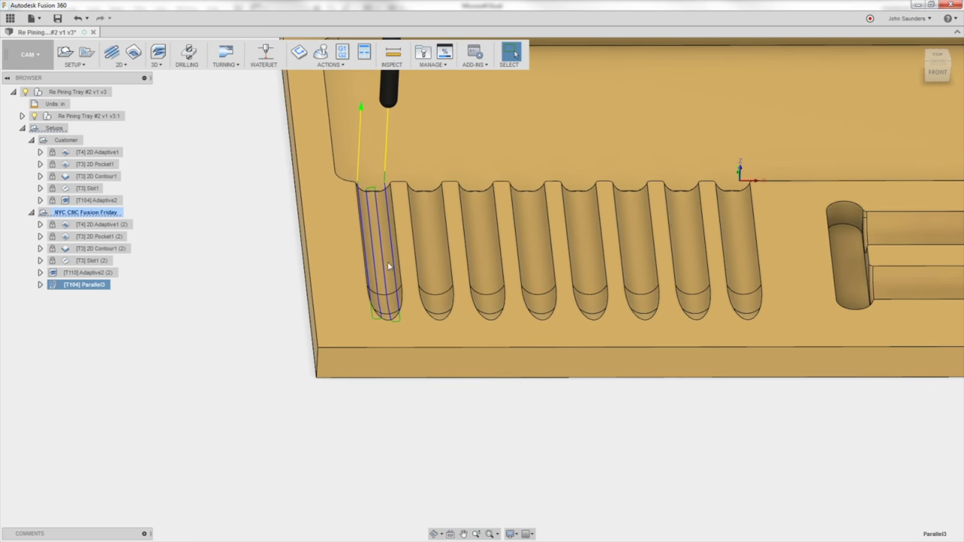
pyautogui.keyDown('shift'); pyautogui.moveTo(396, 246); pyautogui.dragTo(422, 245, button='middle'); pyautogui.keyUp('shift')
pyautogui.moveTo(369, 98); pyautogui.dragTo(361, 260, button='middle')
pyautogui.scroll(3, 391, 265)
pyautogui.scroll(2, 360, 260)
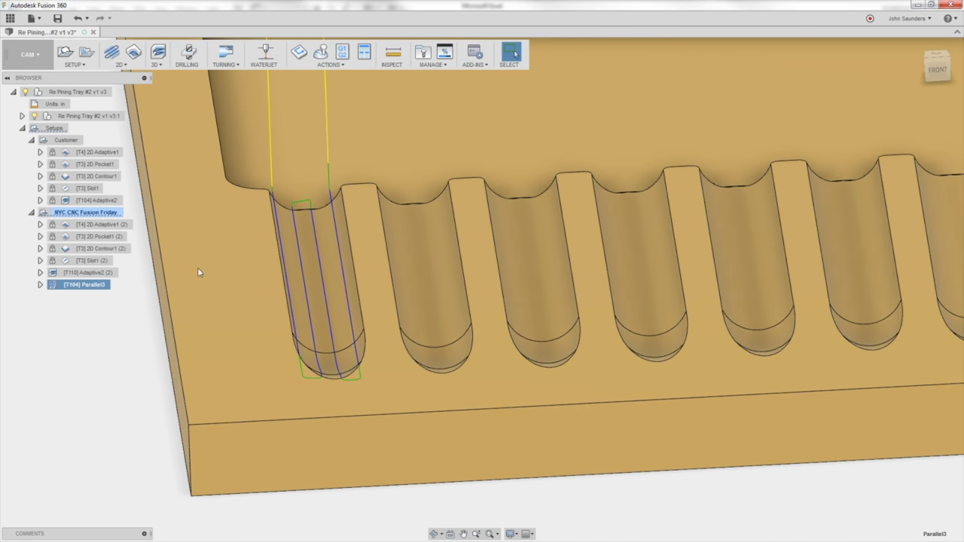
pyautogui.rightClick(98, 285)
pyautogui.click(112, 293)
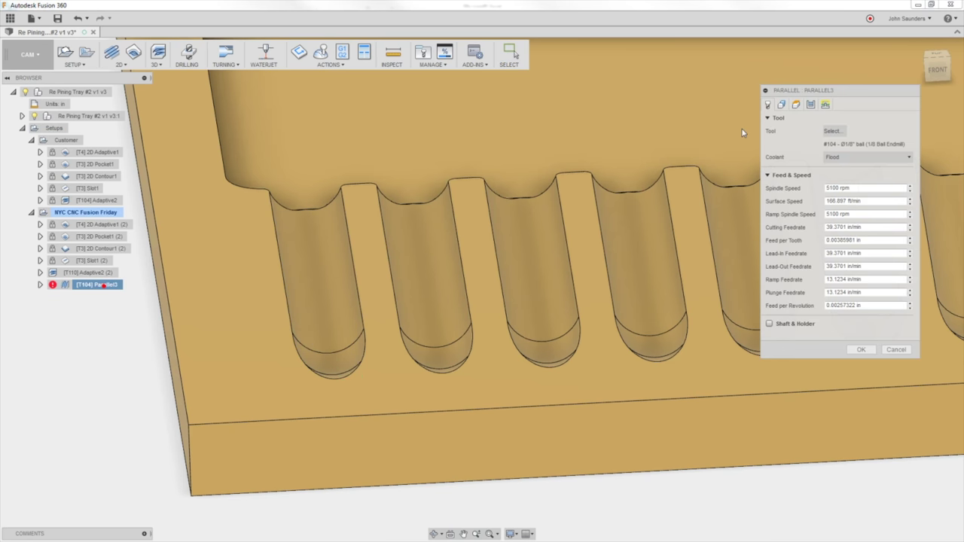
pyautogui.click(811, 104)
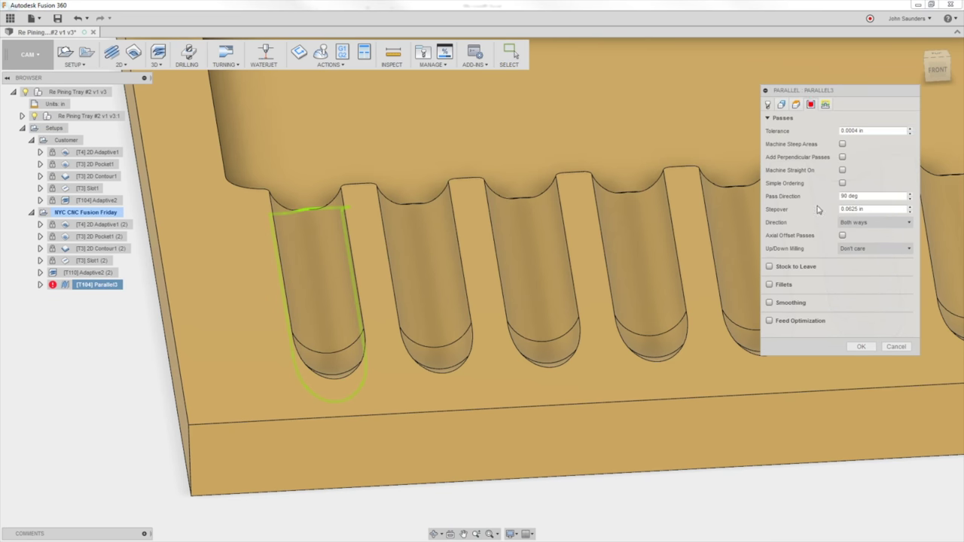
pyautogui.moveTo(846, 208)
pyautogui.mouseDown()
pyautogui.moveTo(879, 212)
pyautogui.moveTo(852, 207)
pyautogui.mouseUp()
pyautogui.click(873, 210)
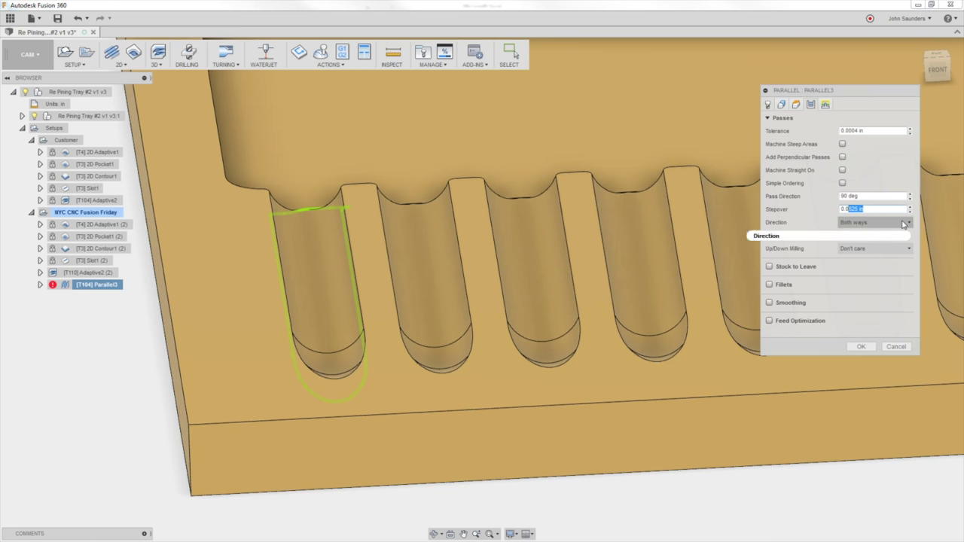
pyautogui.write('5')
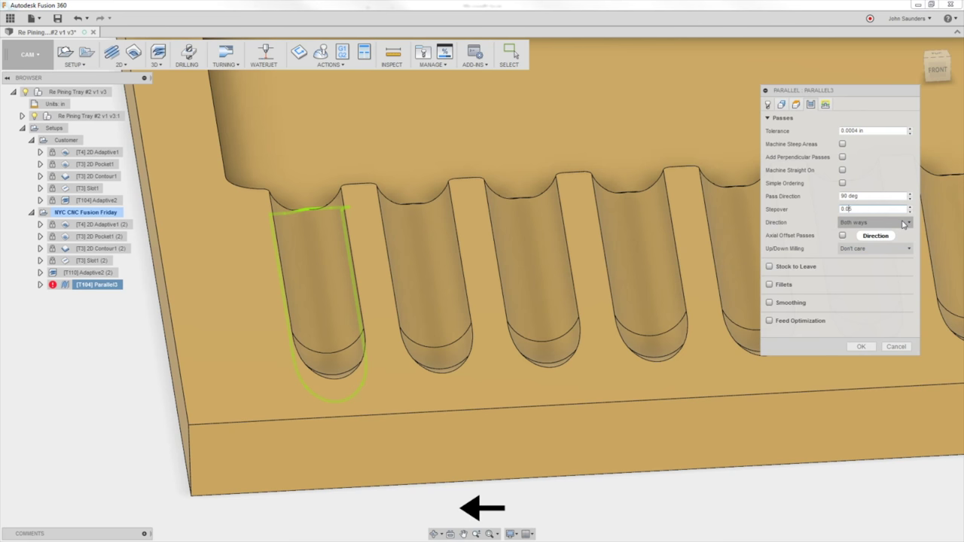
pyautogui.write('0')
pyautogui.click(860, 347)
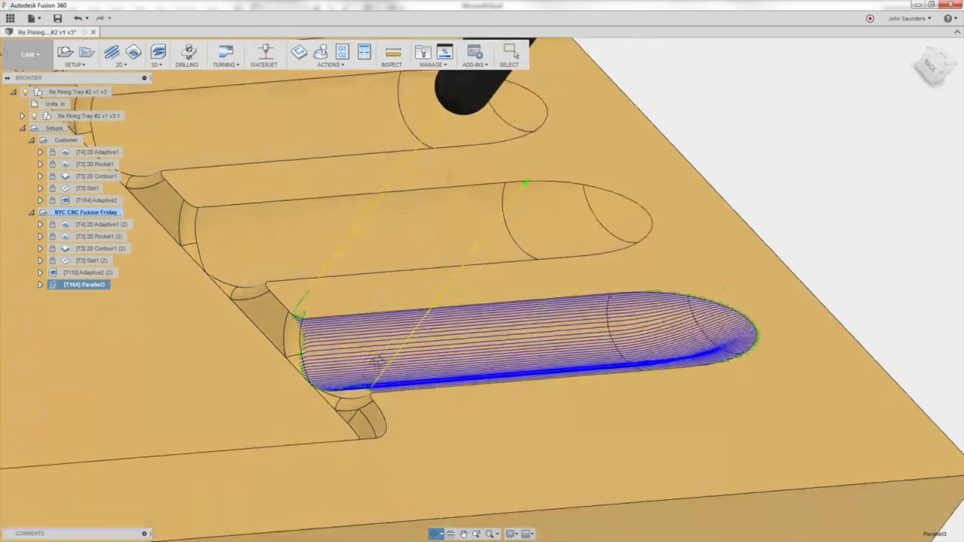
# - Inspect the finely spaced Parallel3 passes in the first slot and check the operation's machining time
pyautogui.keyDown('shift'); pyautogui.moveTo(378, 361); pyautogui.dragTo(289, 365, button='middle'); pyautogui.keyUp('shift')
pyautogui.scroll(-2, 293, 364)
pyautogui.keyDown('shift'); pyautogui.moveTo(439, 355); pyautogui.dragTo(399, 263, button='middle'); pyautogui.keyUp('shift')
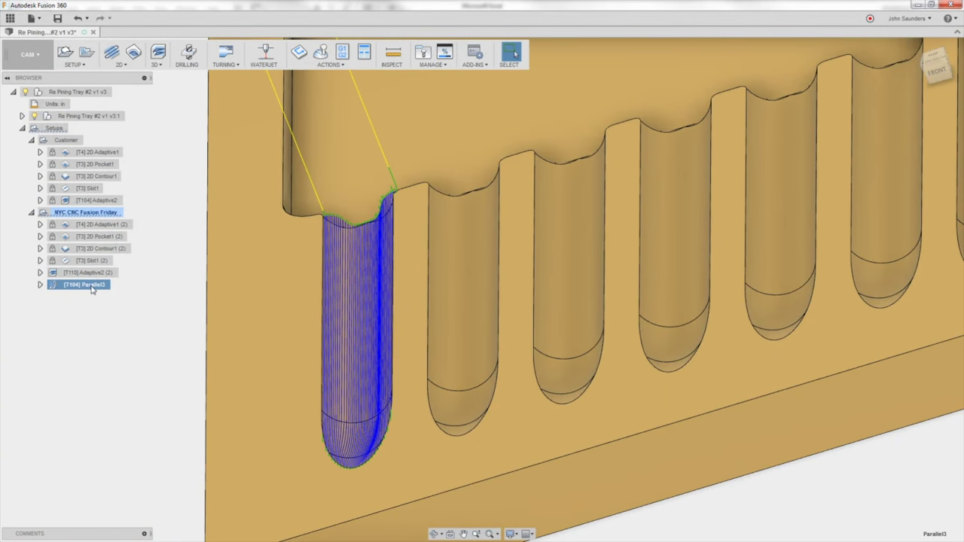
pyautogui.rightClick(92, 290)
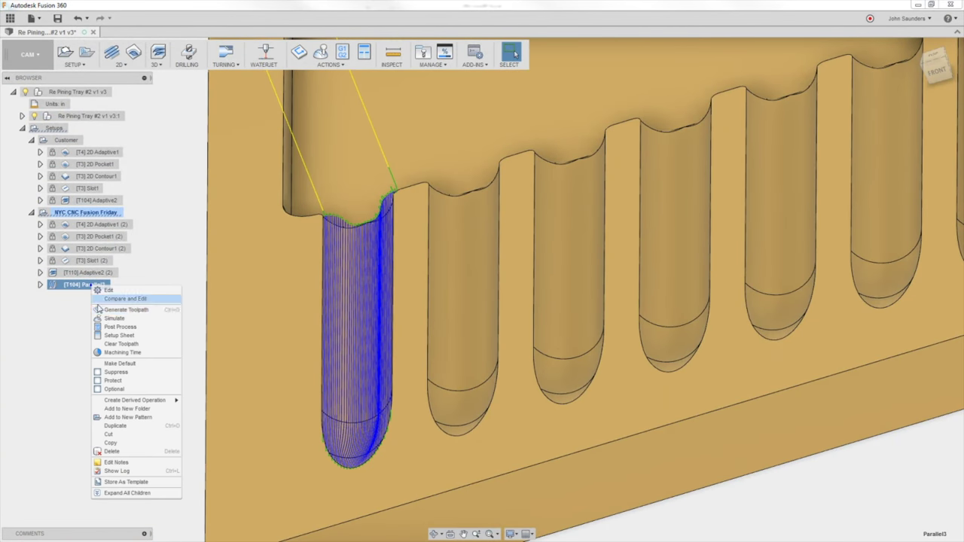
pyautogui.click(116, 347)
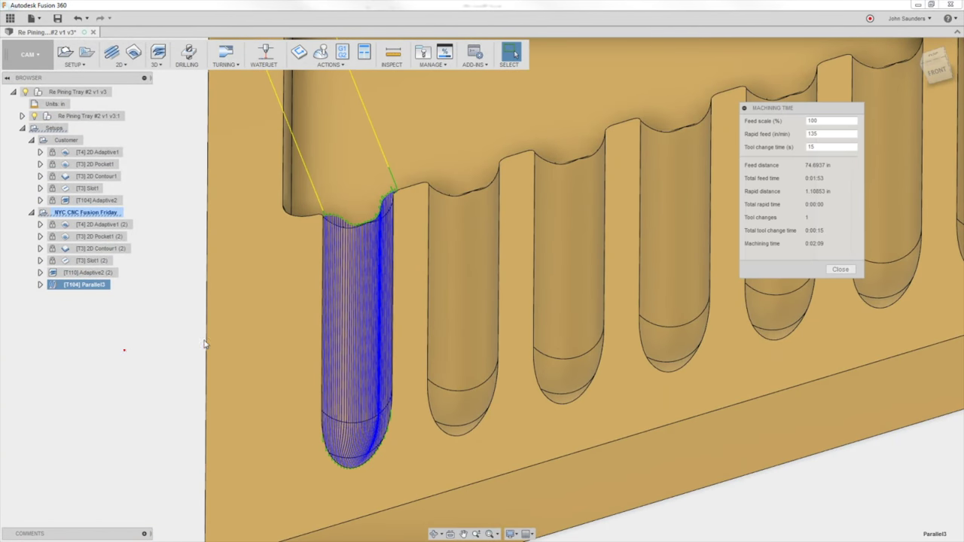
pyautogui.click(838, 269)
pyautogui.scroll(-2, 169, 277)
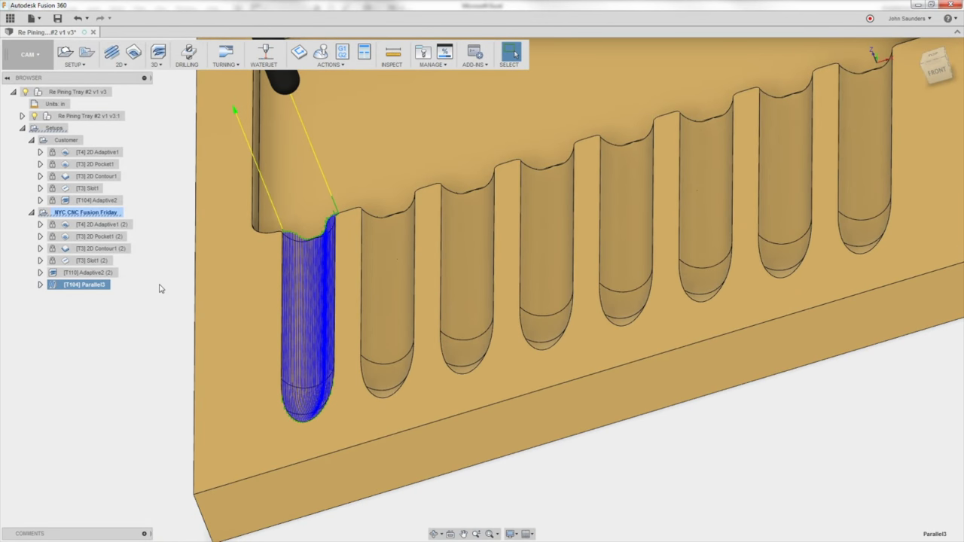
# - Switch to the front view with the Wireframe visual style to examine the Parallel3 passes in the slot's cross-section
pyautogui.keyDown('shift'); pyautogui.moveTo(160, 289); pyautogui.dragTo(184, 272, button='middle'); pyautogui.keyUp('shift')
pyautogui.click(939, 67)
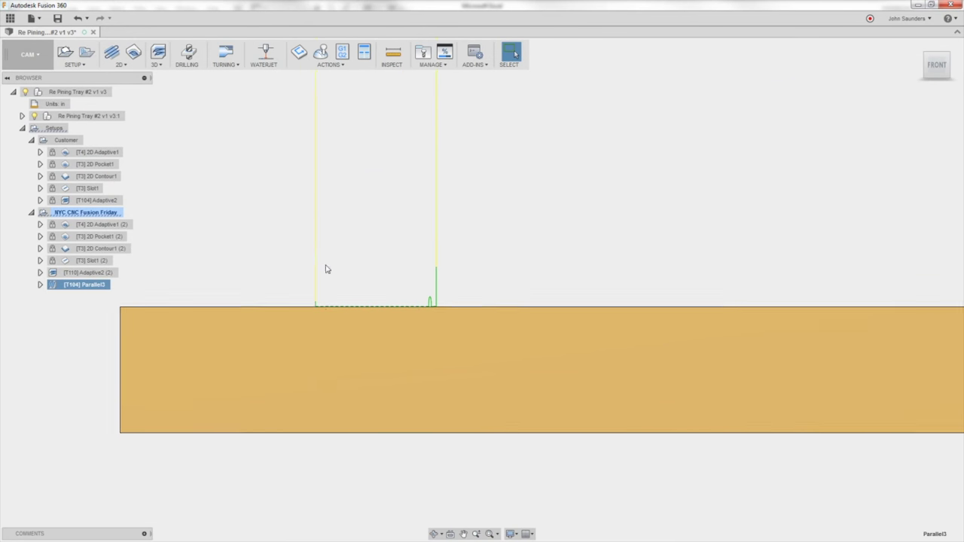
pyautogui.click(512, 533)
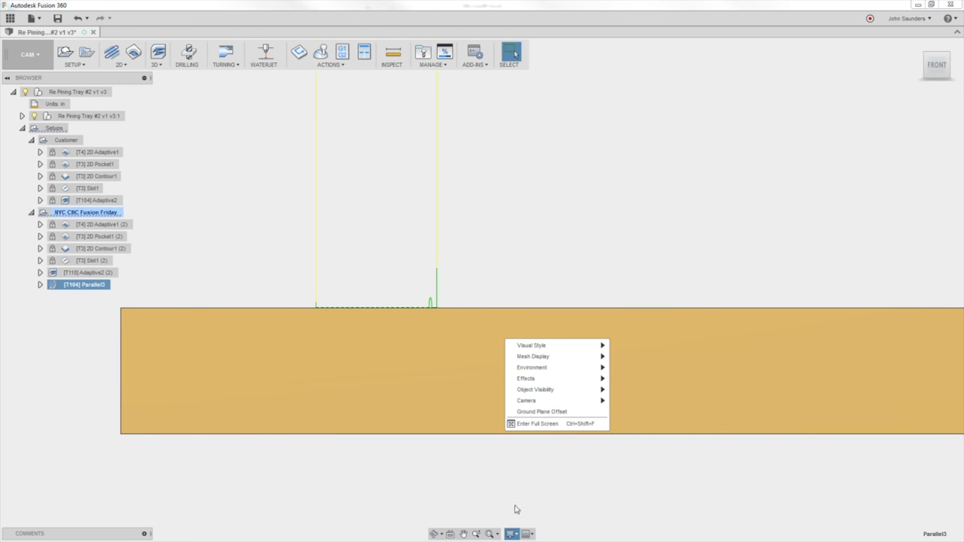
pyautogui.moveTo(551, 346)
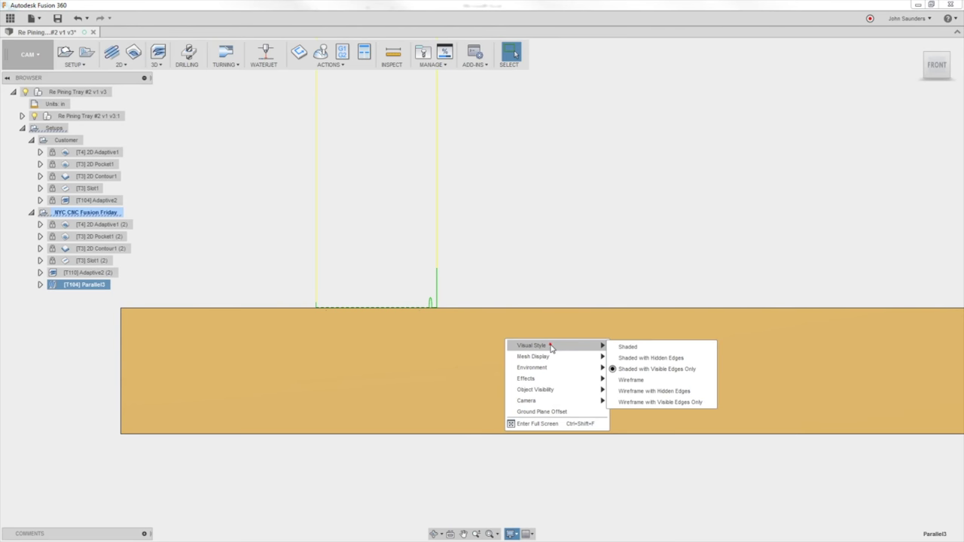
pyautogui.click(640, 380)
pyautogui.scroll(4, 396, 301)
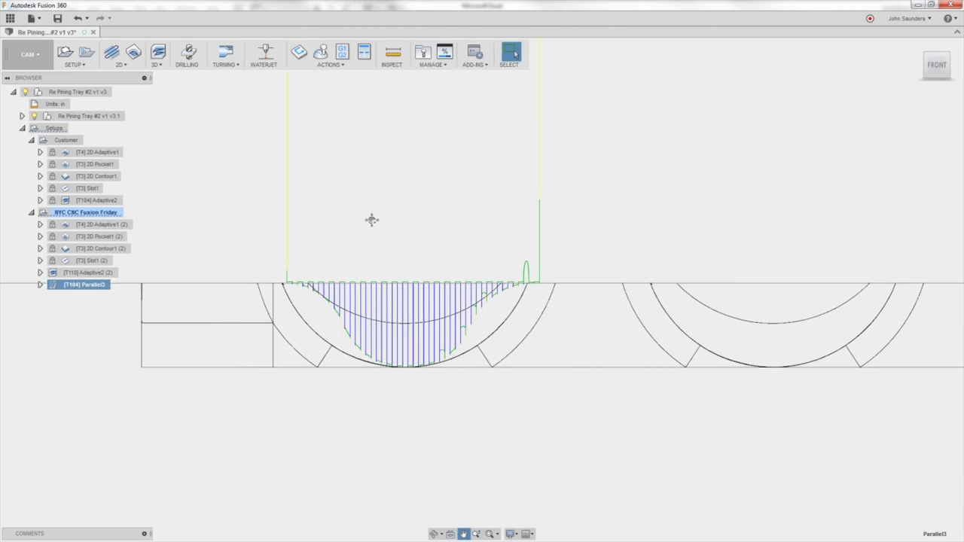
# - Simulate Parallel3 with the stock hidden and the toolpath mode set to All toolpath, viewed from the front
pyautogui.click(321, 52)
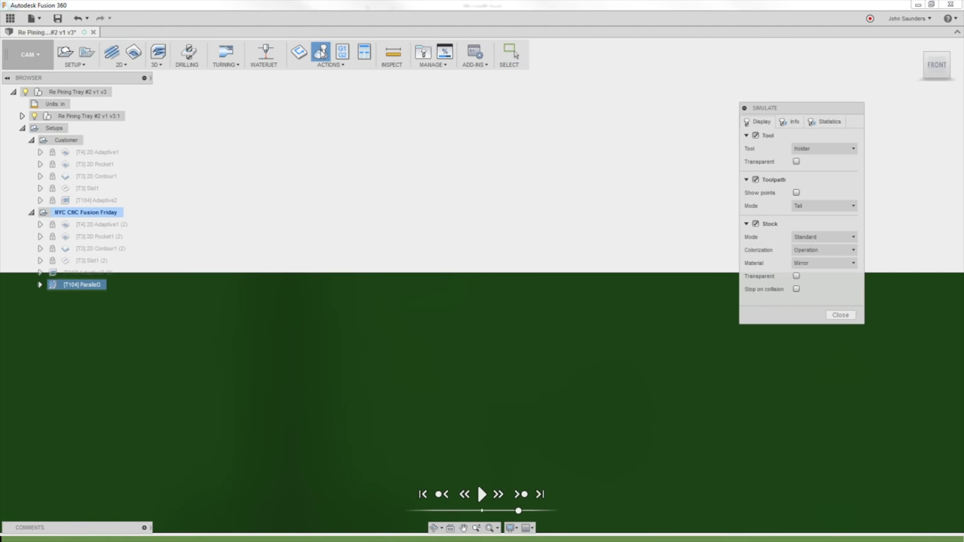
pyautogui.click(755, 223)
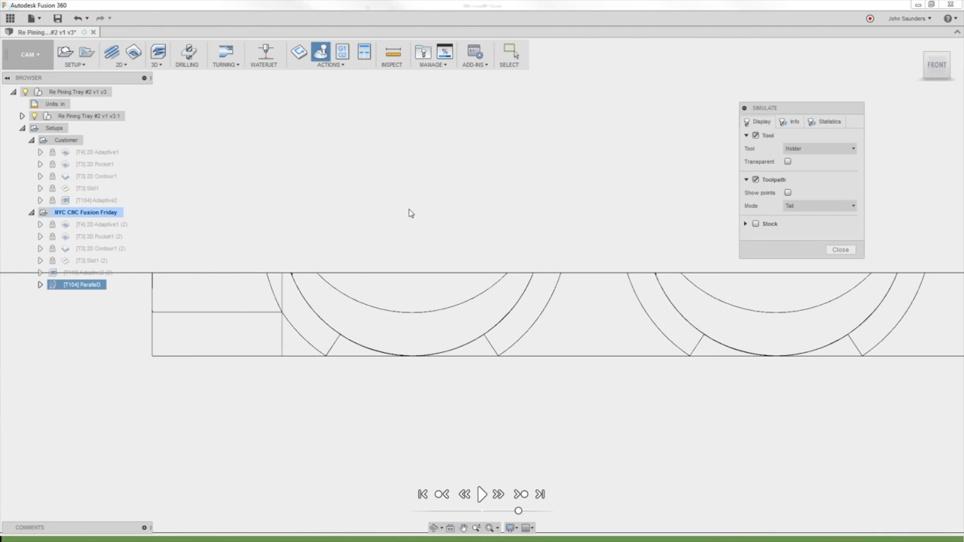
pyautogui.keyDown('shift'); pyautogui.moveTo(304, 213); pyautogui.dragTo(306, 221, button='middle'); pyautogui.keyUp('shift')
pyautogui.scroll(-2, 482, 254)
pyautogui.click(801, 206)
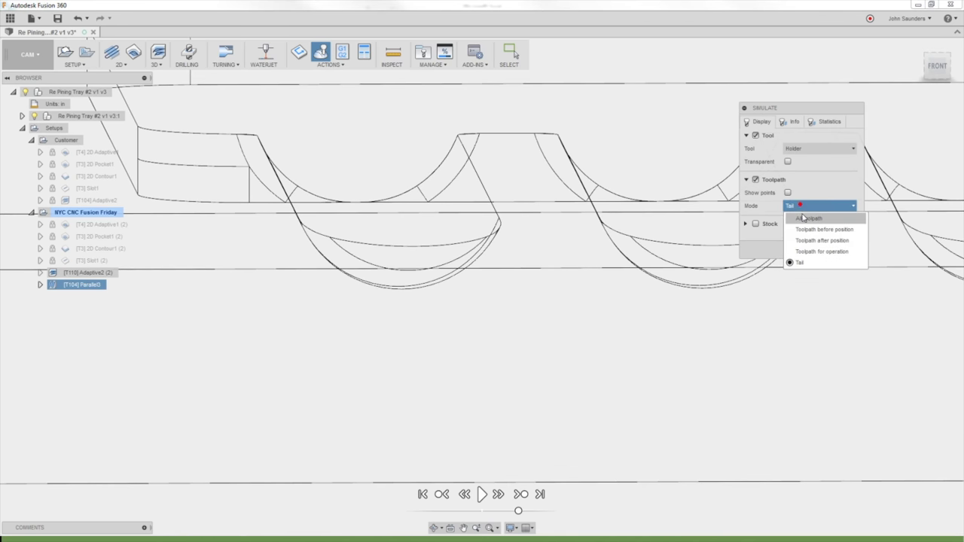
pyautogui.click(802, 217)
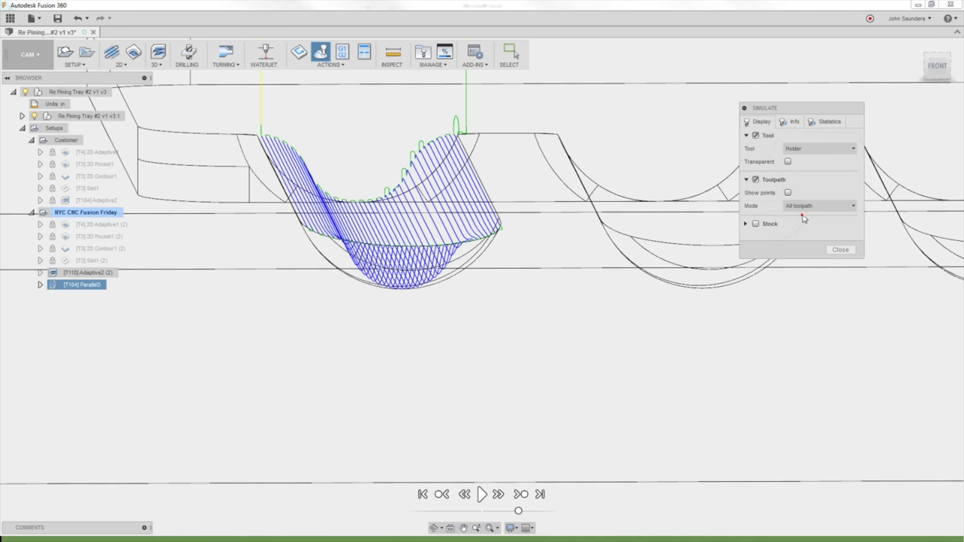
pyautogui.click(939, 65)
pyautogui.moveTo(325, 140); pyautogui.dragTo(370, 225, button='middle')
pyautogui.scroll(2, 370, 227)
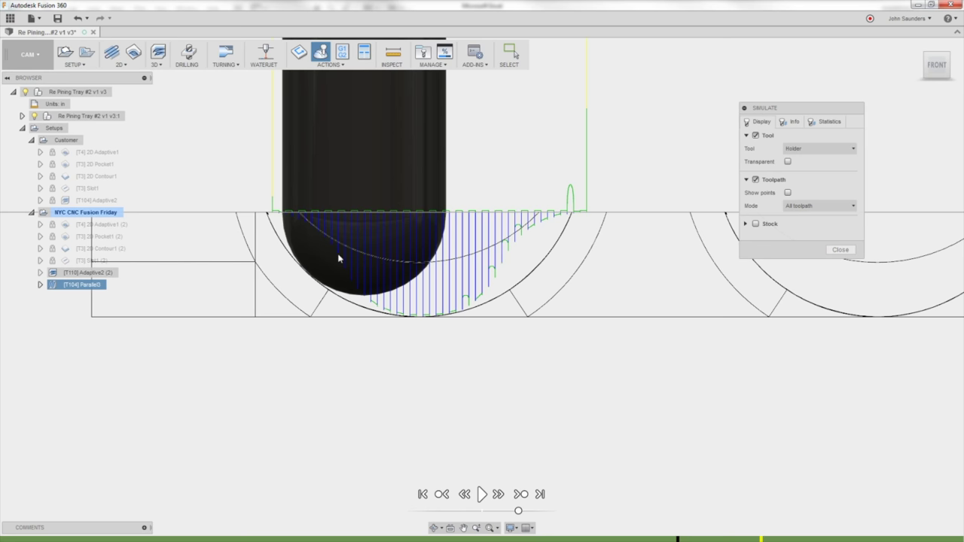
# - Place the simulated ball endmill at successive passes down the slot's side to examine where it contacts the wall
pyautogui.scroll(3, 299, 226)
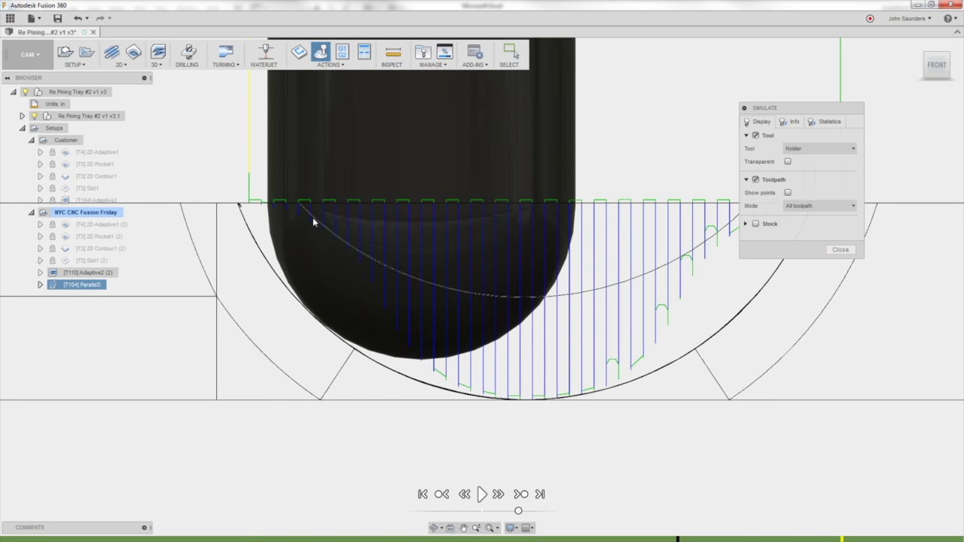
pyautogui.click(310, 218)
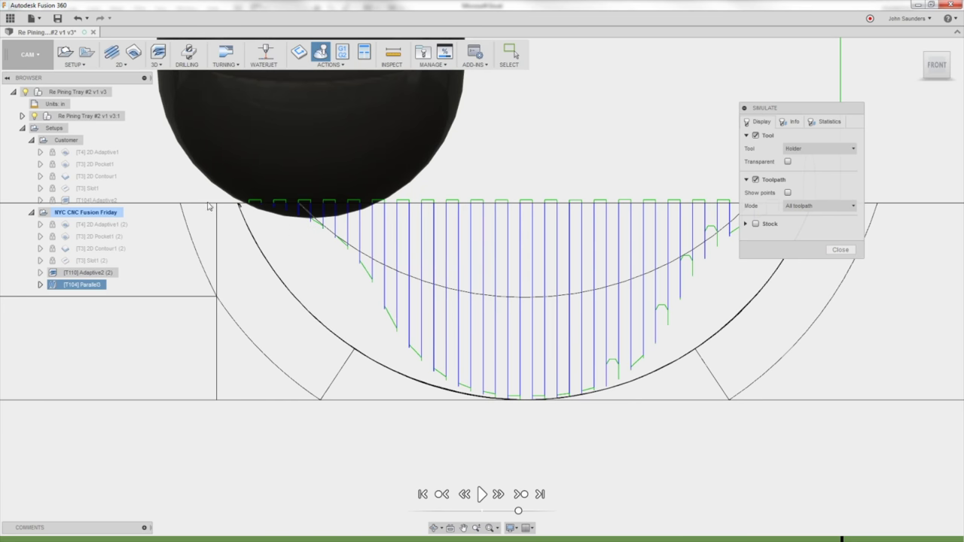
pyautogui.scroll(4, 268, 214)
pyautogui.scroll(-2, 242, 247)
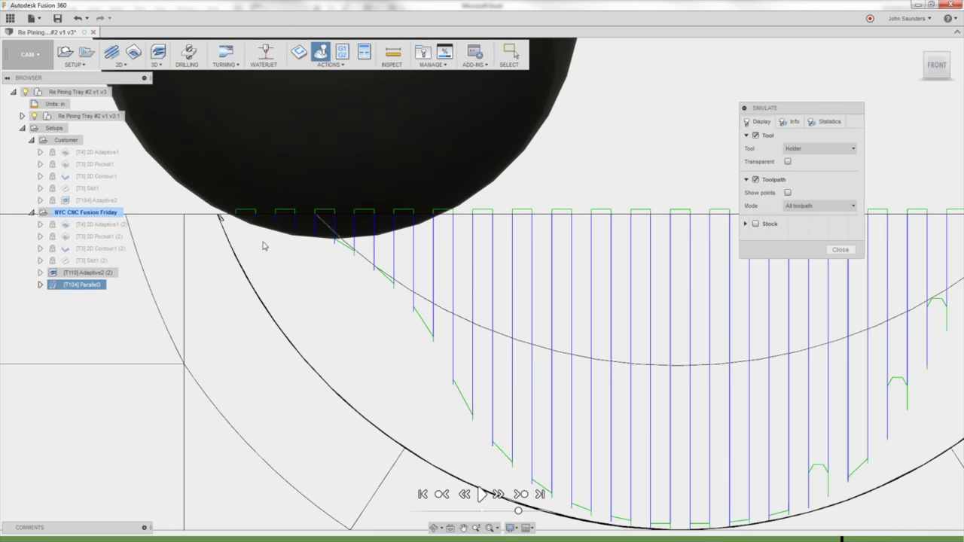
pyautogui.click(412, 312)
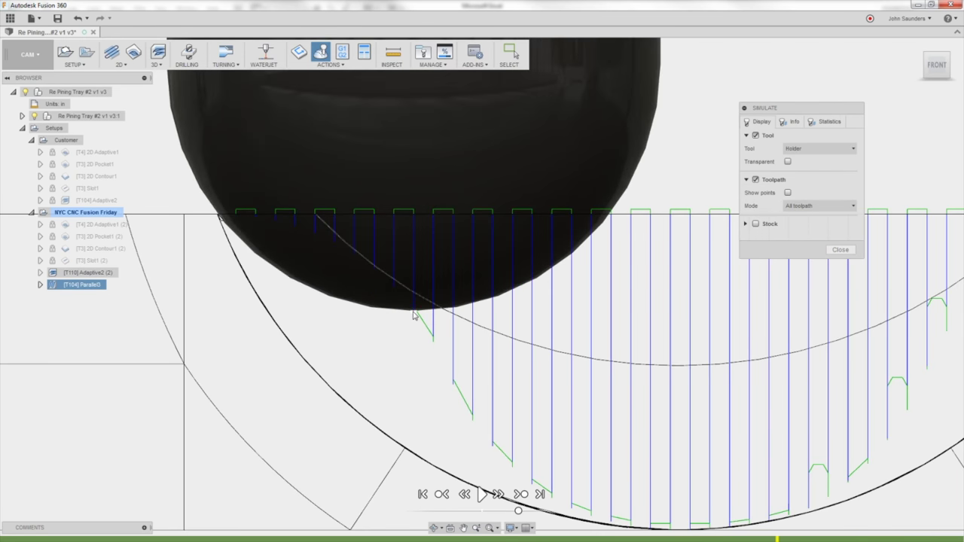
pyautogui.click(433, 345)
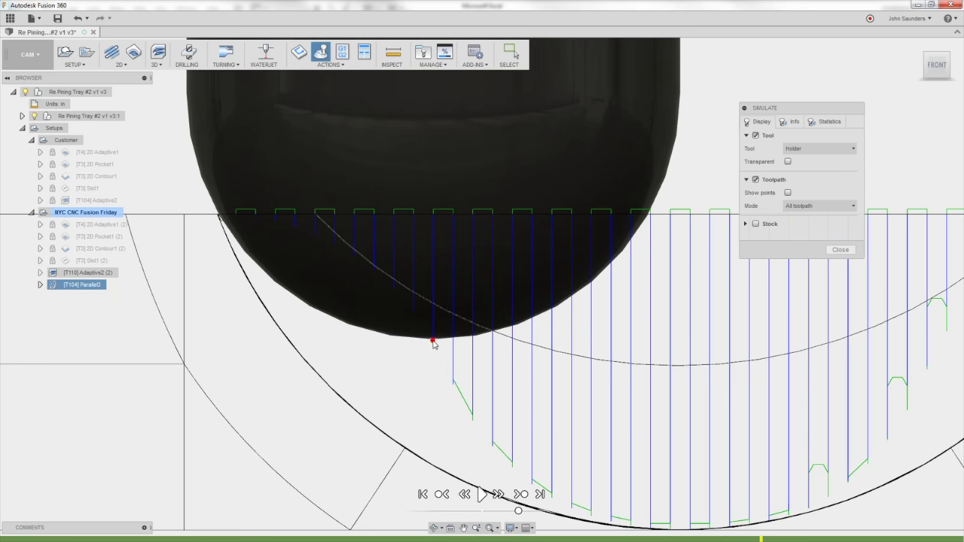
pyautogui.click(454, 387)
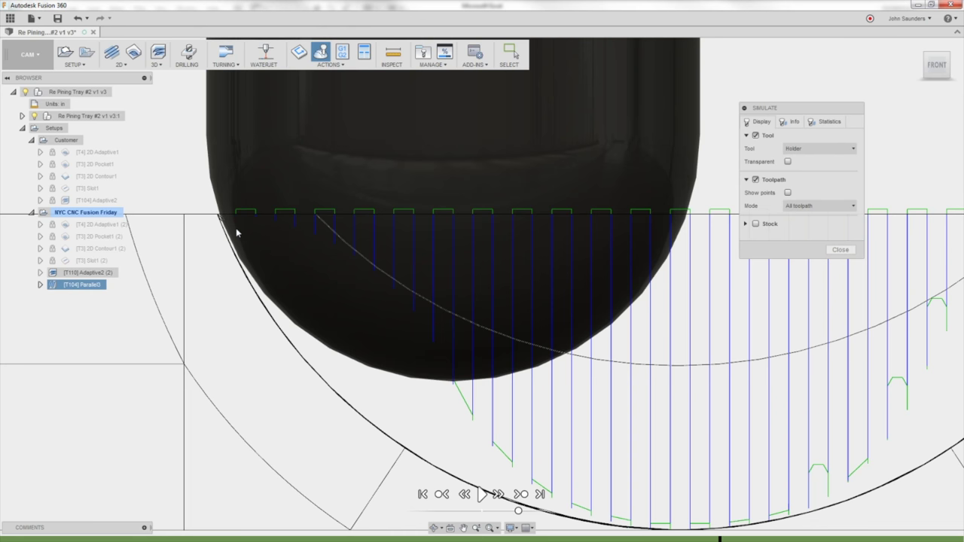
pyautogui.scroll(-3, 236, 227)
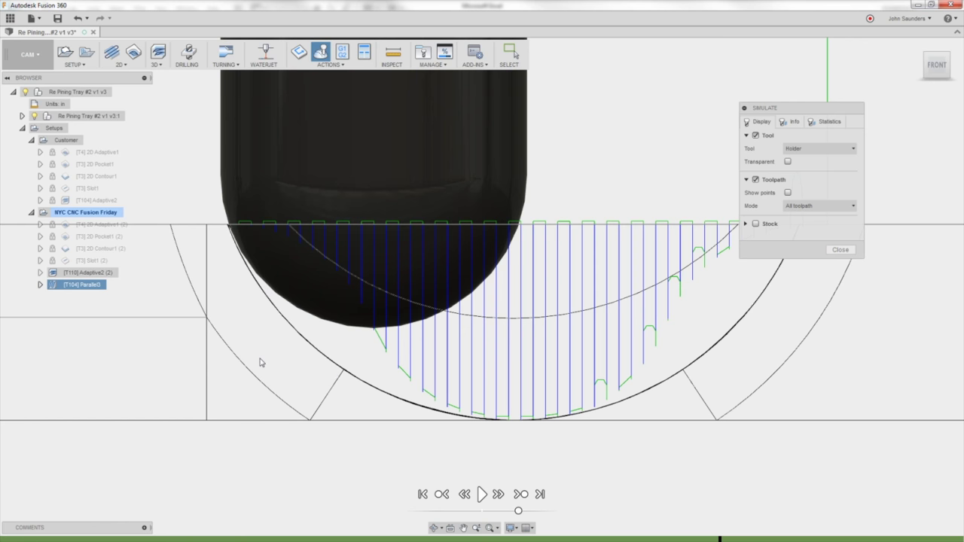
pyautogui.click(363, 302)
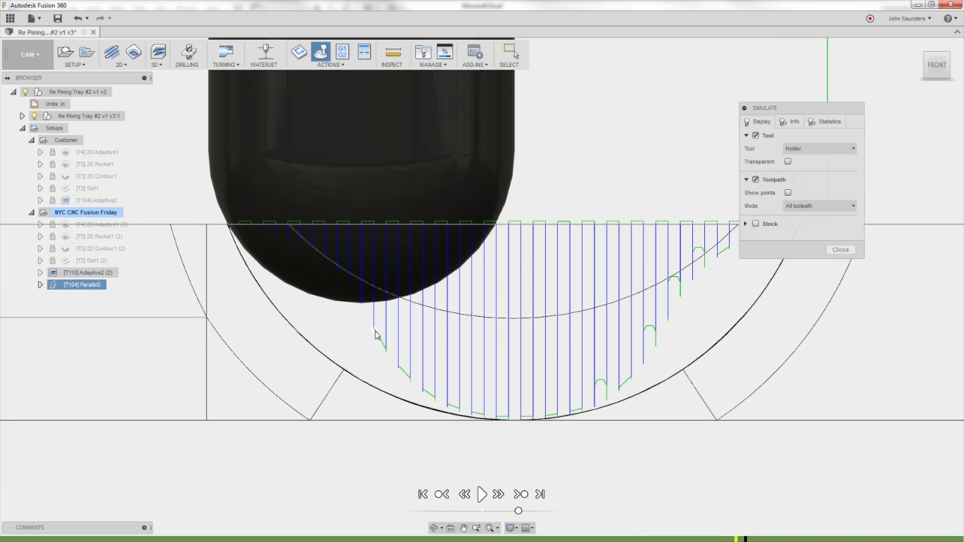
pyautogui.click(375, 330)
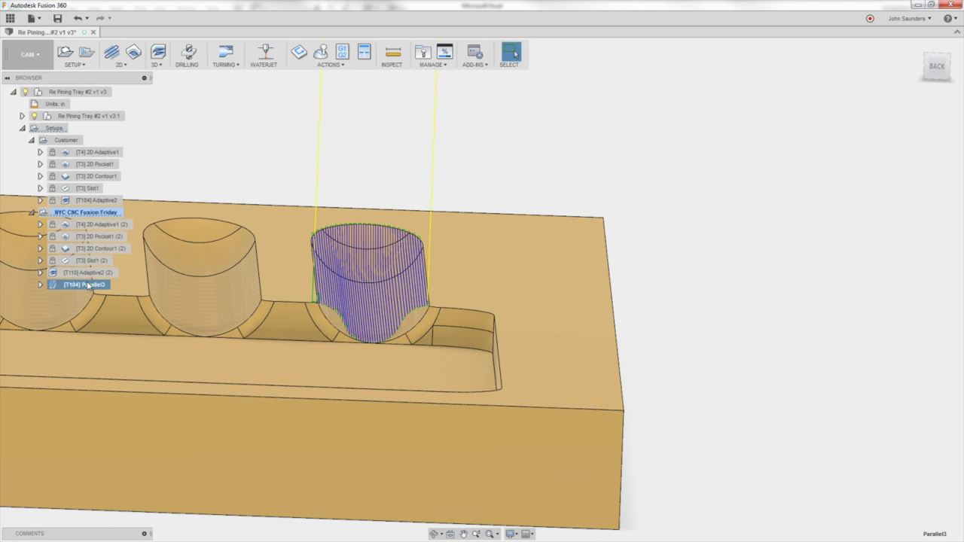
# - Examine Parallel3's Tool Containment options and its machining boundary around the slot from the top view, leaving the operation unedited
pyautogui.rightClick(87, 285)
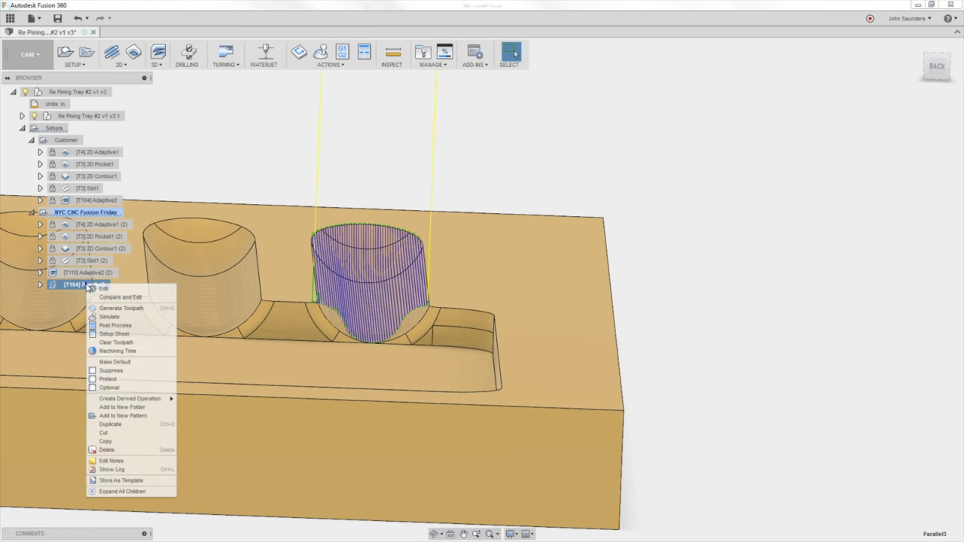
pyautogui.click(112, 290)
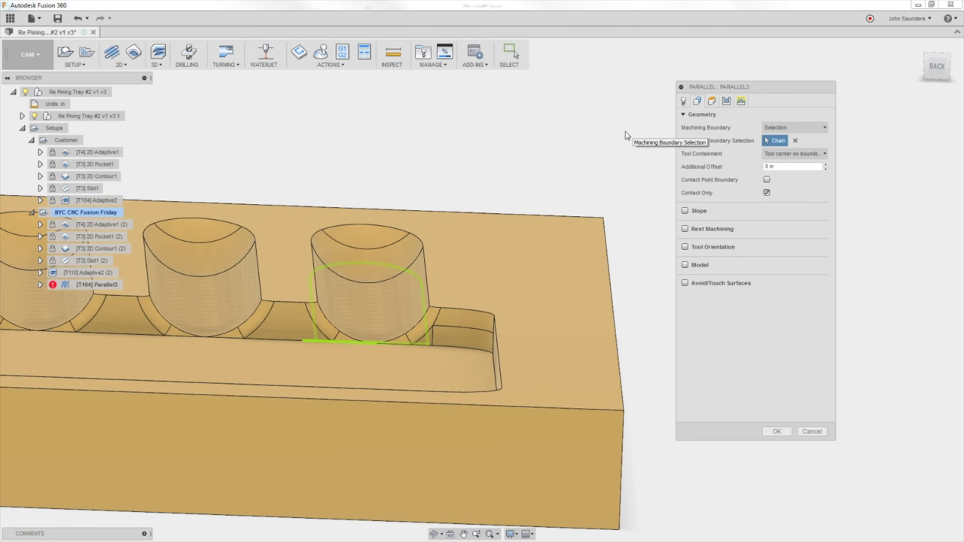
pyautogui.click(766, 192)
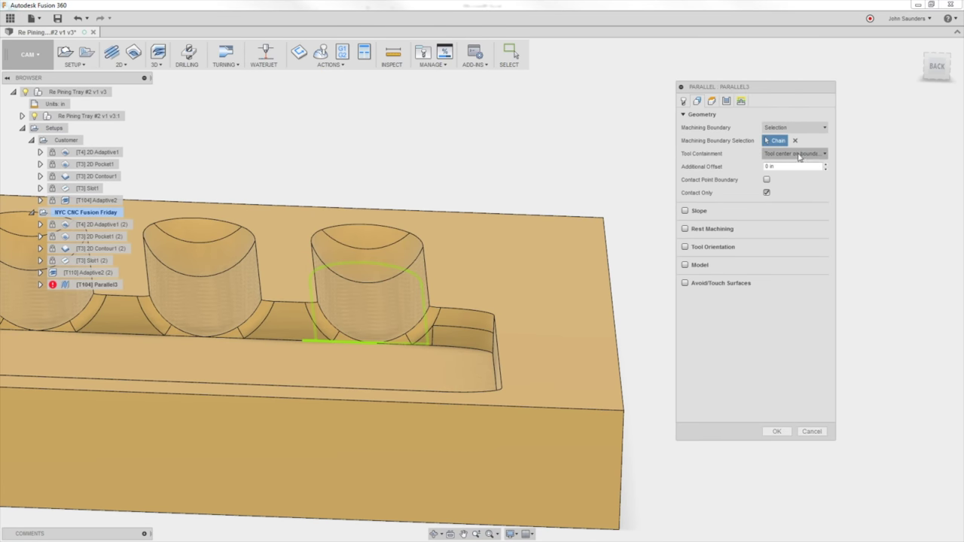
pyautogui.click(782, 155)
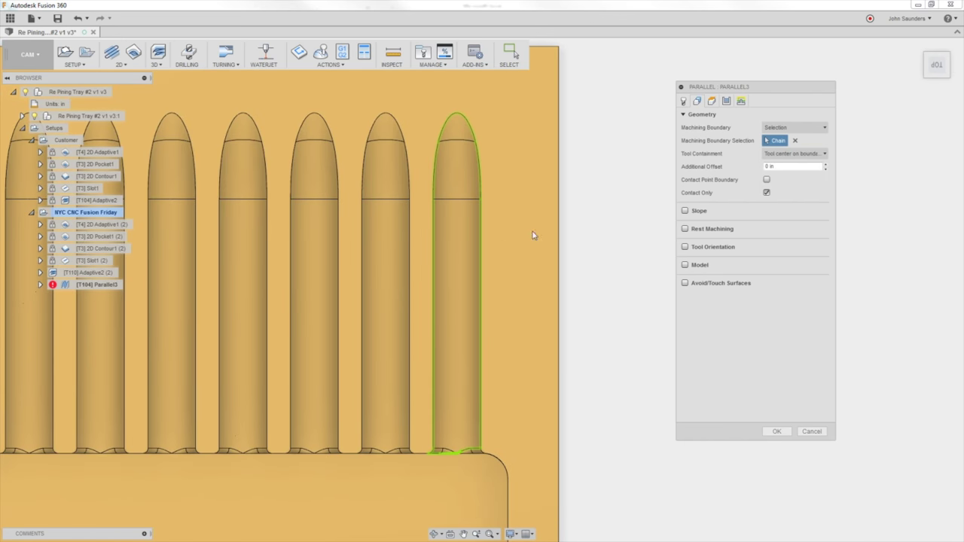
pyautogui.click(794, 153)
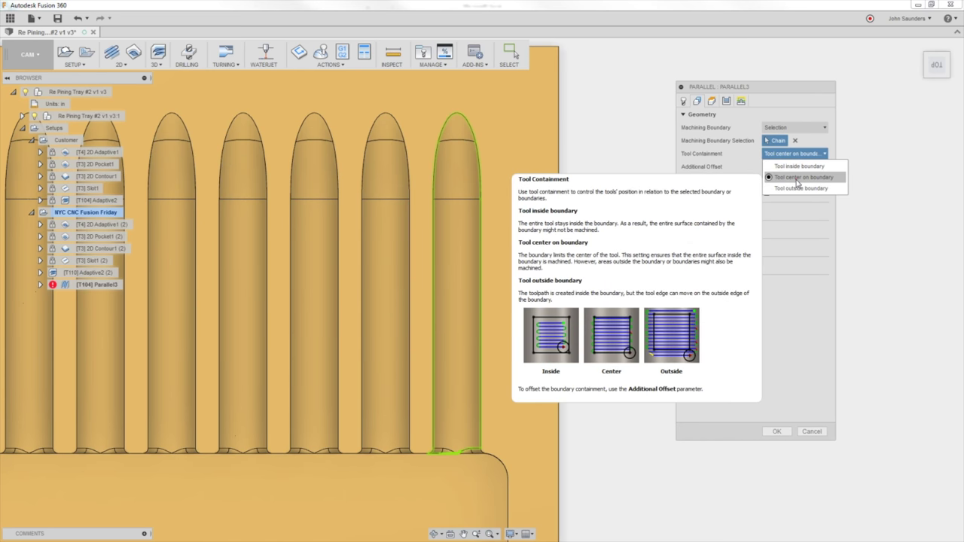
pyautogui.click(796, 178)
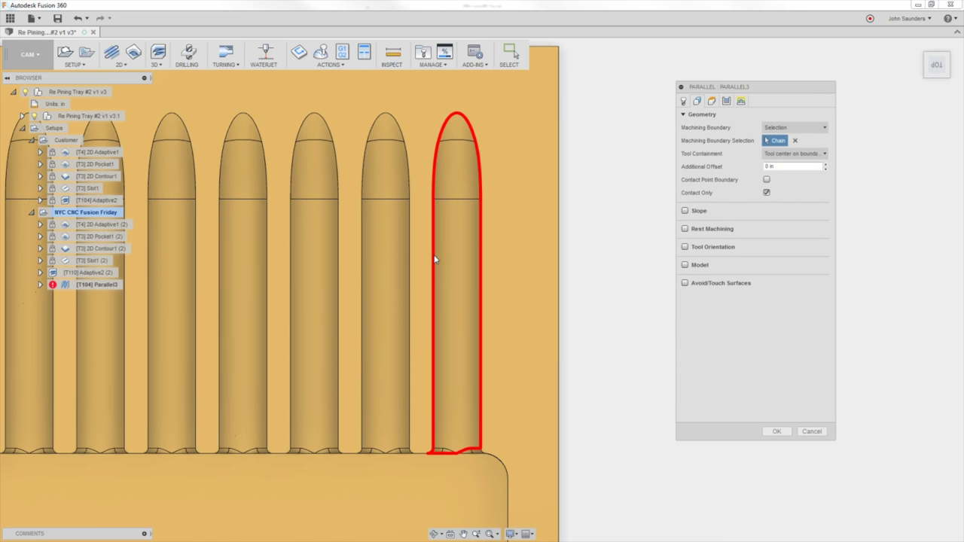
pyautogui.click(433, 302)
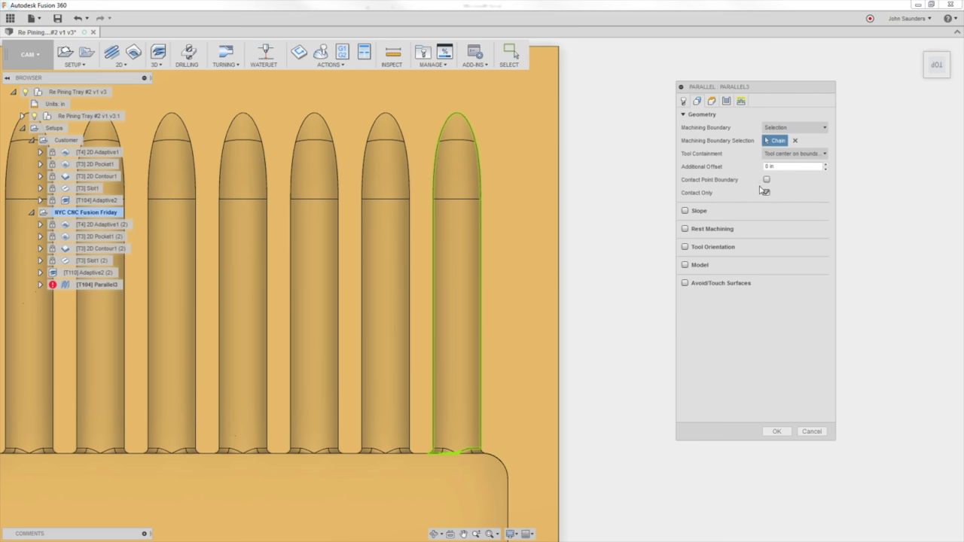
pyautogui.click(811, 431)
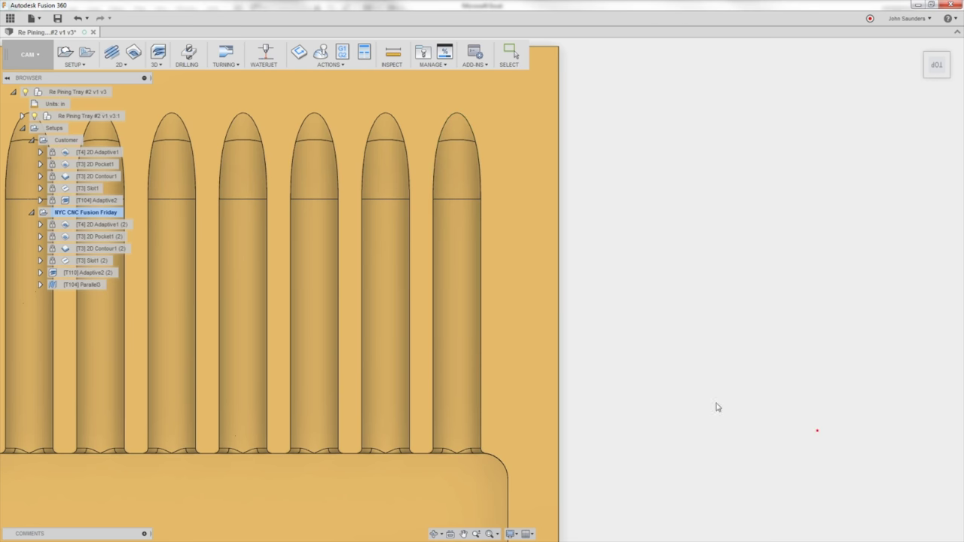
# - Set Parallel3's tool containment to Tool inside boundary and regenerate the toolpath
pyautogui.click(85, 284)
pyautogui.keyDown('shift'); pyautogui.moveTo(350, 290); pyautogui.dragTo(406, 181, button='middle'); pyautogui.keyUp('shift')
pyautogui.click(946, 68)
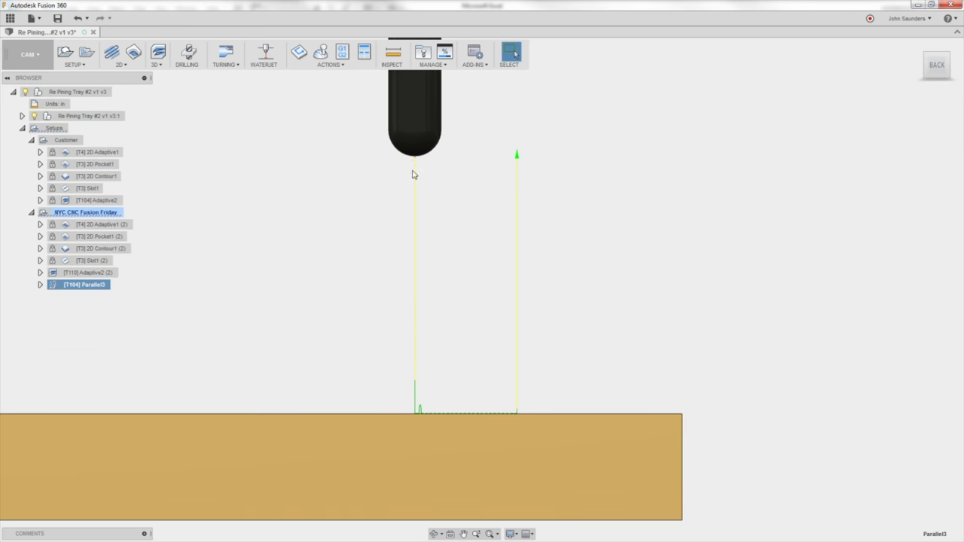
pyautogui.keyDown('shift'); pyautogui.moveTo(416, 418); pyautogui.dragTo(402, 294, button='middle'); pyautogui.keyUp('shift')
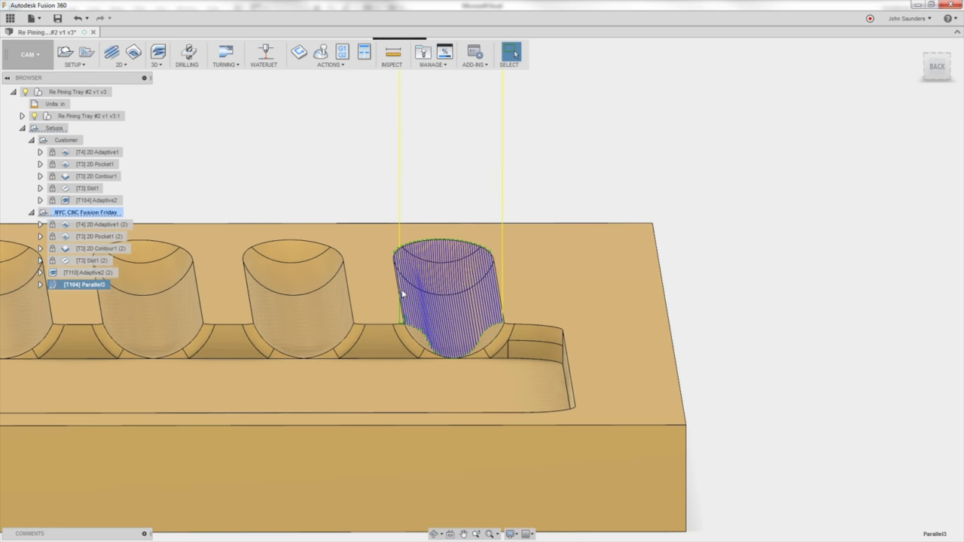
pyautogui.scroll(-2, 398, 305)
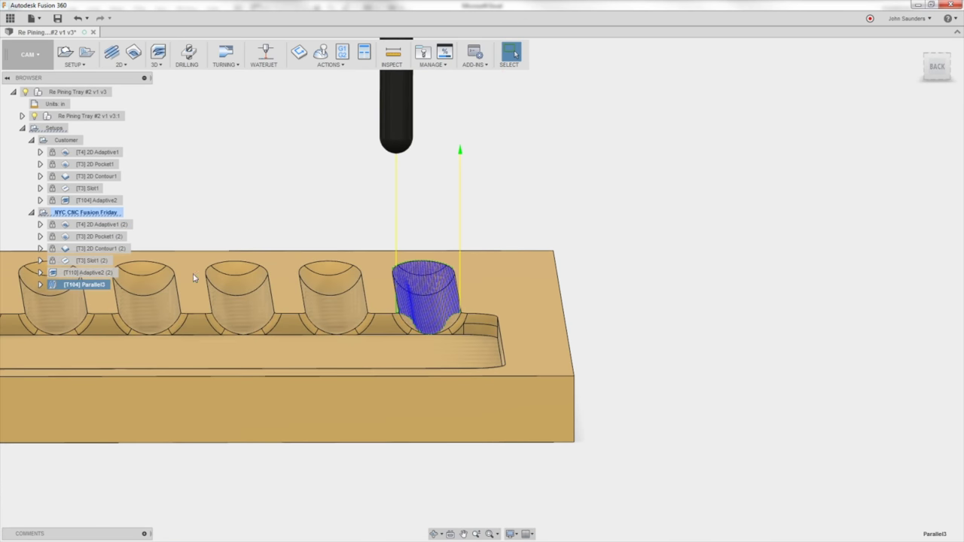
pyautogui.rightClick(95, 291)
pyautogui.click(113, 295)
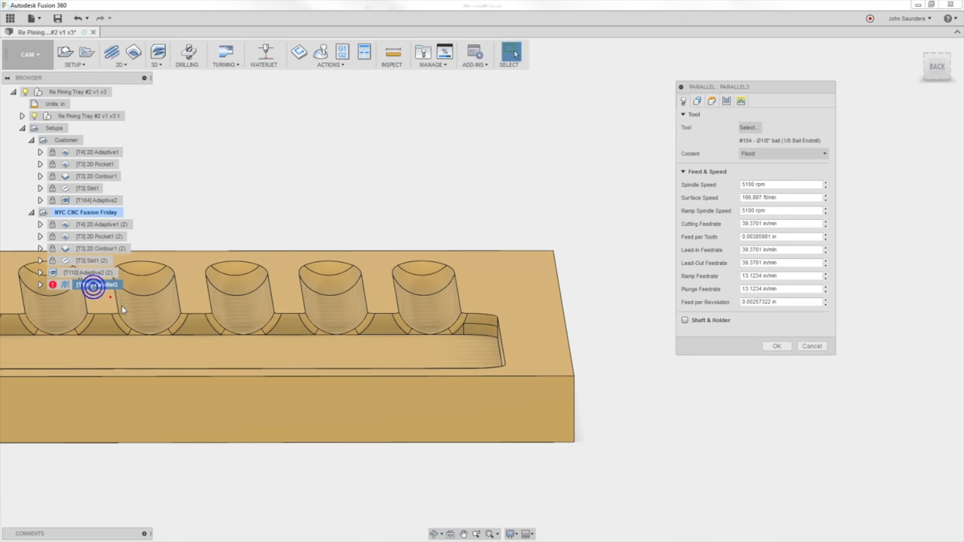
pyautogui.click(698, 103)
pyautogui.click(794, 153)
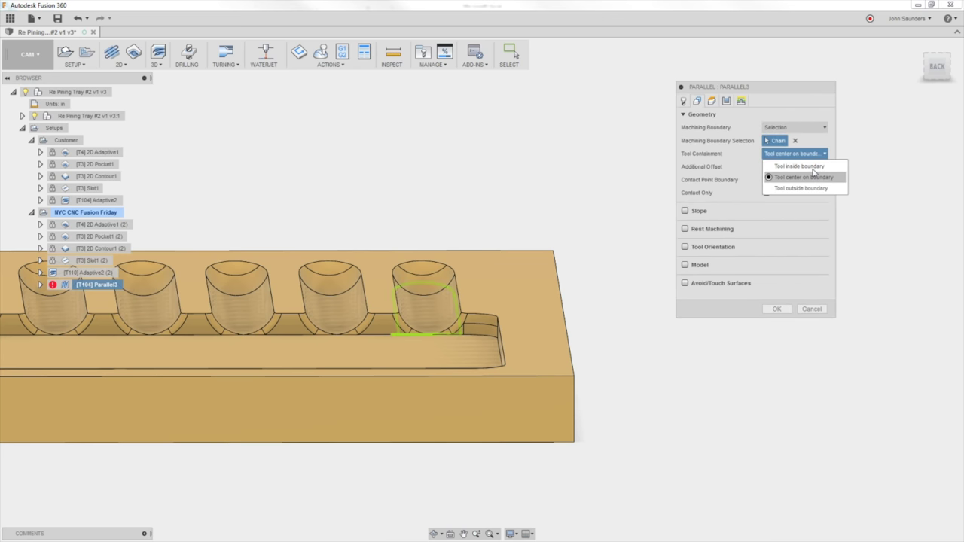
pyautogui.click(806, 166)
pyautogui.click(776, 308)
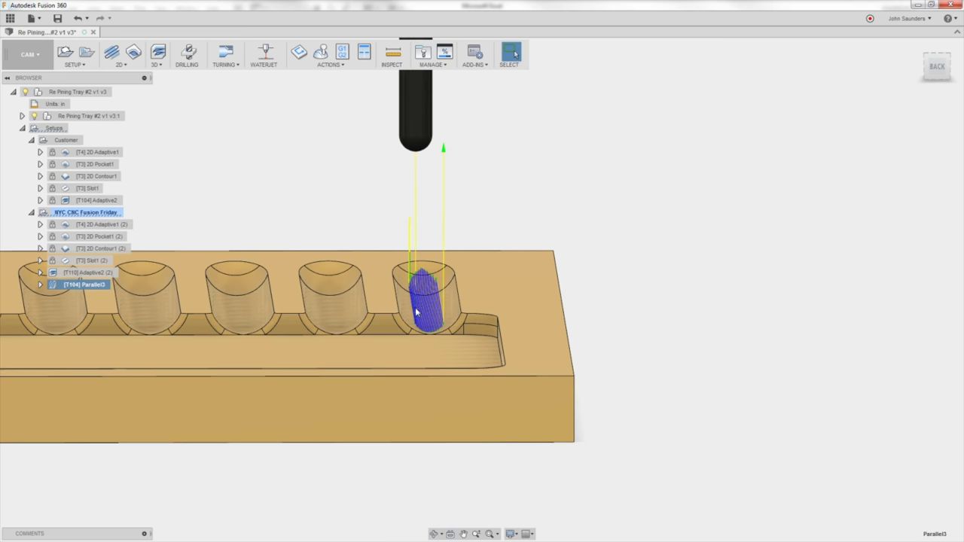
# - Simulate Parallel3 with the stock hidden and the Wireframe visual style, viewed from the back
pyautogui.moveTo(417, 314)
pyautogui.keyDown('shift'); pyautogui.mouseDown(button='middle')
pyautogui.moveTo(406, 293)
pyautogui.moveTo(423, 331)
pyautogui.mouseUp(button='middle'); pyautogui.keyUp('shift')
pyautogui.scroll(2, 406, 293)
pyautogui.keyDown('shift'); pyautogui.moveTo(418, 280); pyautogui.dragTo(368, 253, button='middle'); pyautogui.keyUp('shift')
pyautogui.scroll(3, 406, 275)
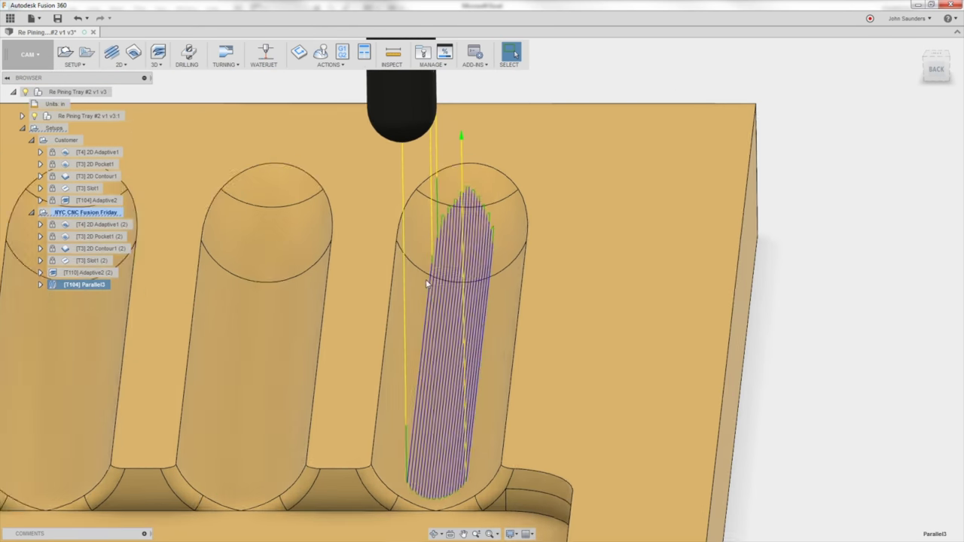
pyautogui.scroll(-1, 327, 189)
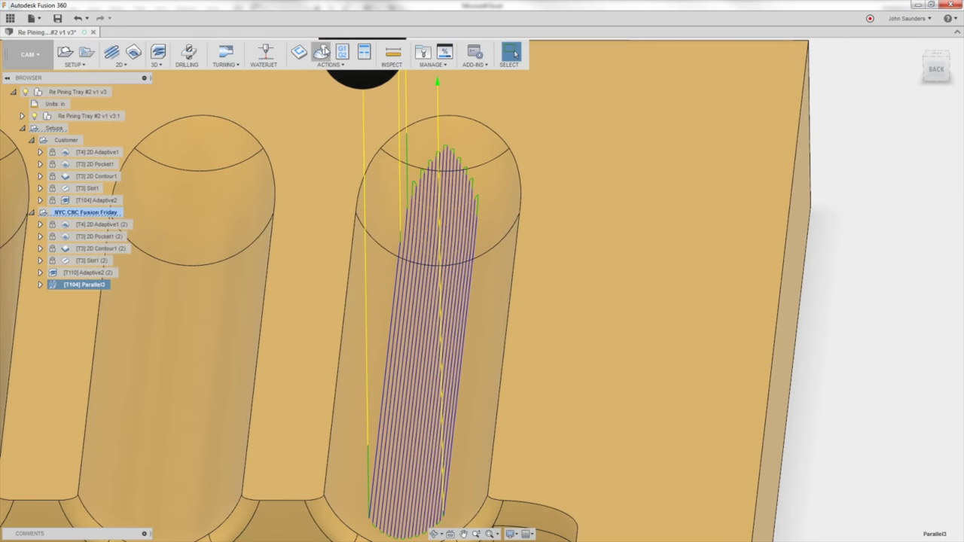
pyautogui.click(320, 51)
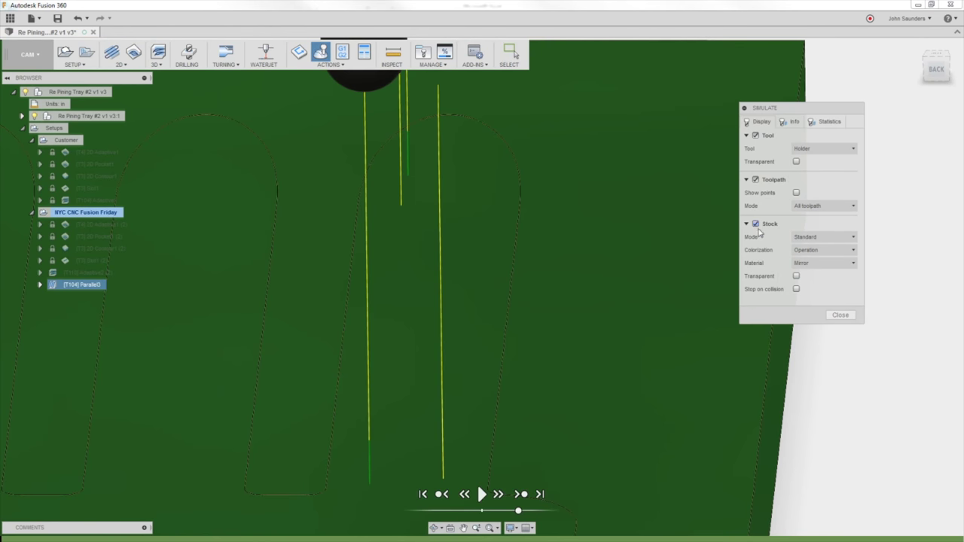
pyautogui.click(755, 224)
pyautogui.click(512, 528)
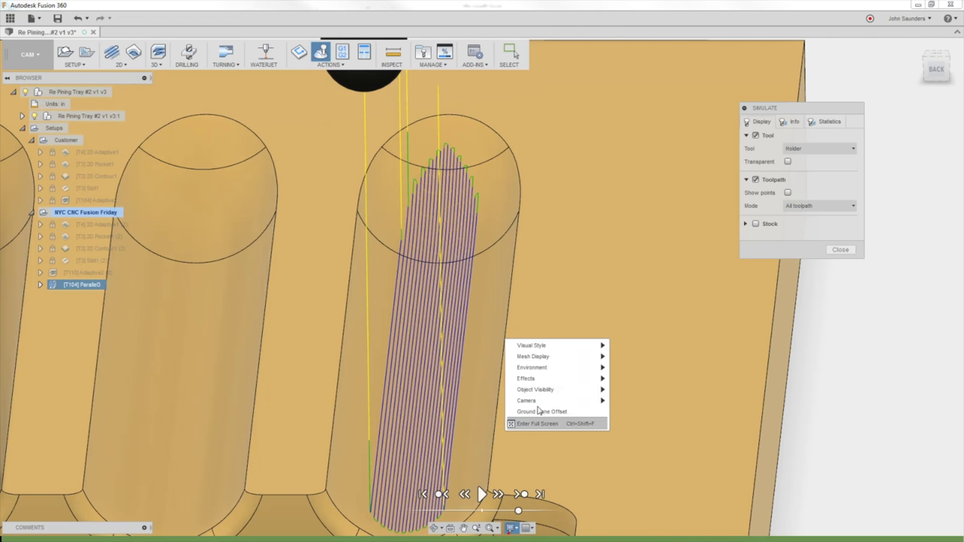
pyautogui.moveTo(551, 348)
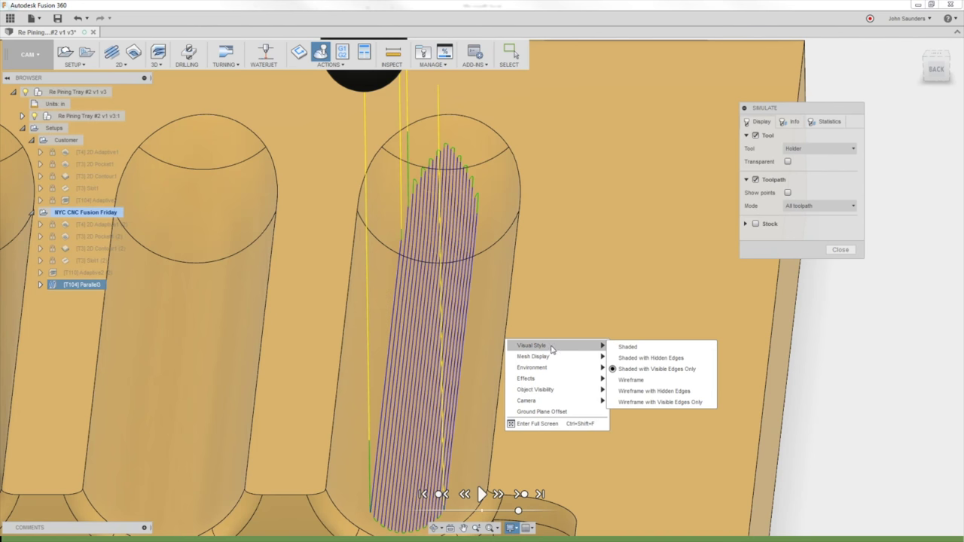
pyautogui.click(645, 381)
pyautogui.click(933, 70)
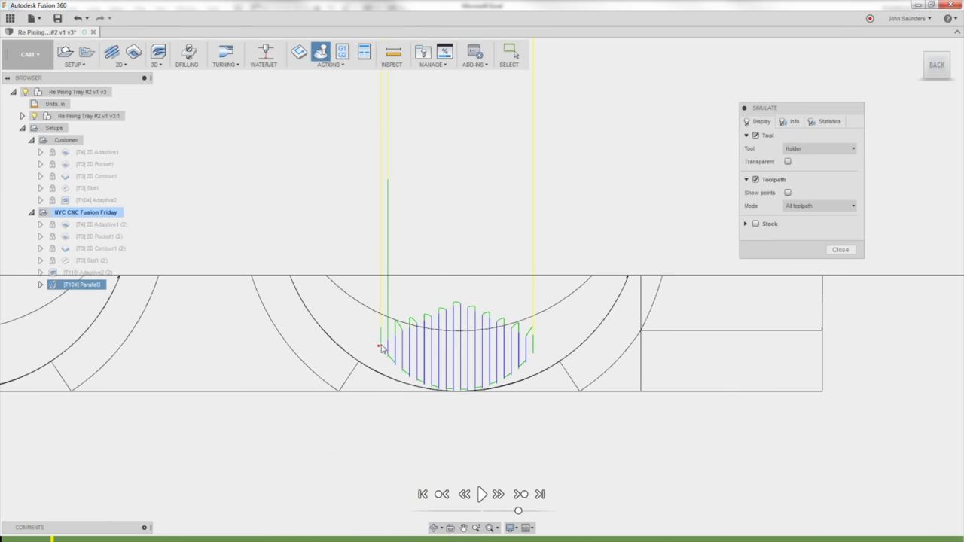
# - Examine how the ball endmill meets the slot wall and its upper edge at the outermost pass, and close the simulation
pyautogui.scroll(3, 381, 348)
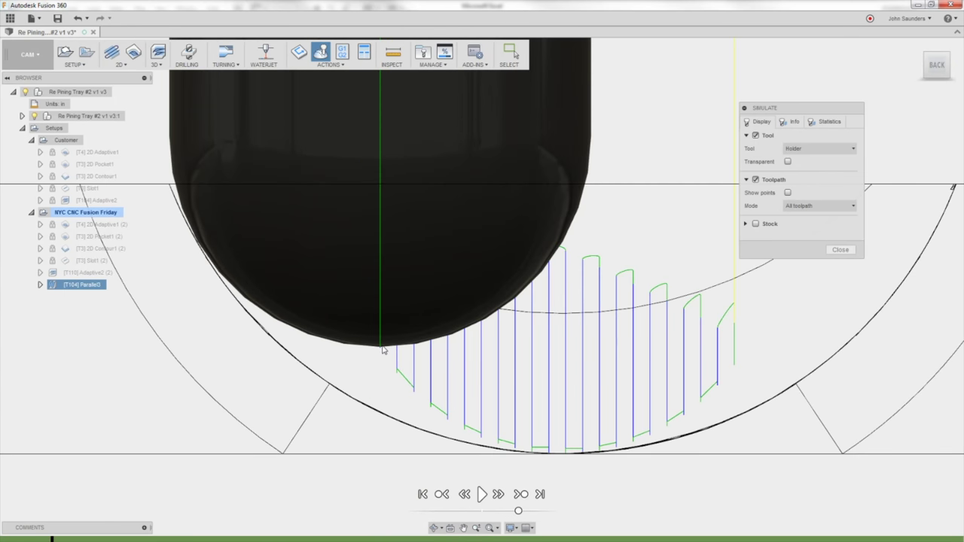
pyautogui.scroll(3, 381, 349)
pyautogui.scroll(-5, 370, 340)
pyautogui.scroll(3, 305, 273)
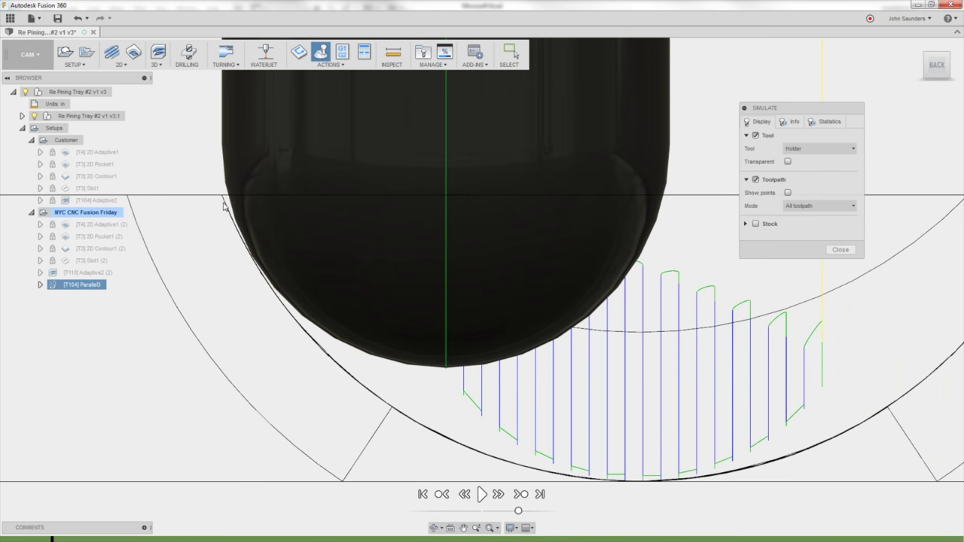
pyautogui.scroll(3, 223, 205)
pyautogui.scroll(-5, 253, 242)
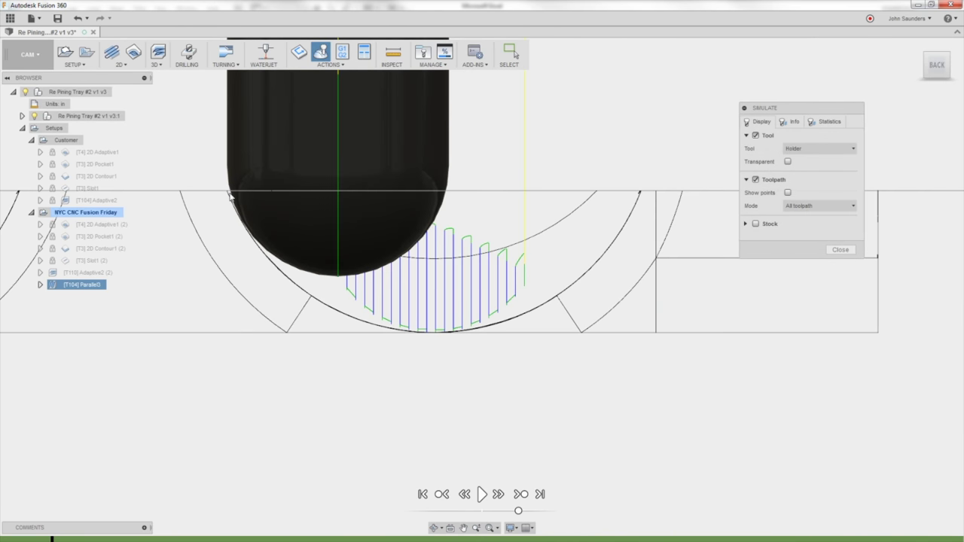
pyautogui.scroll(2, 262, 301)
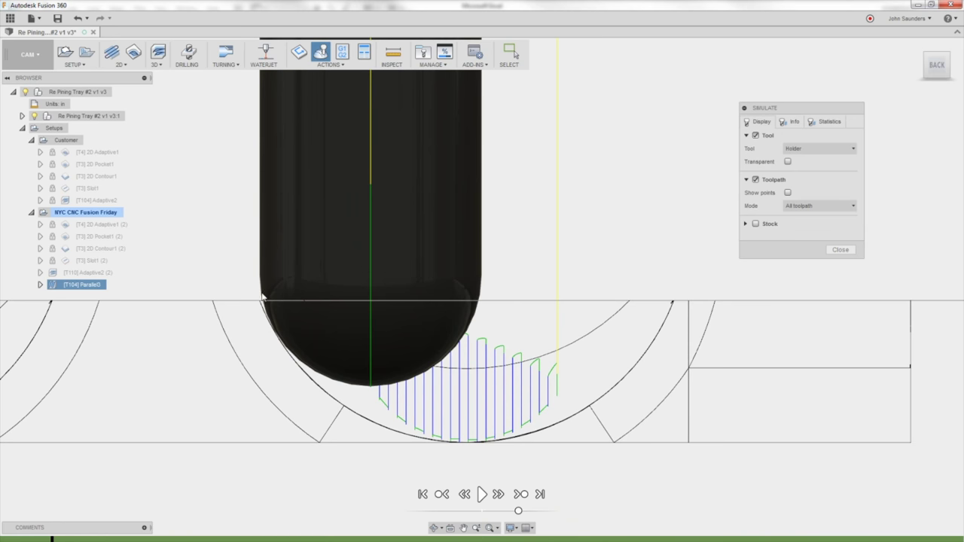
pyautogui.scroll(3, 260, 304)
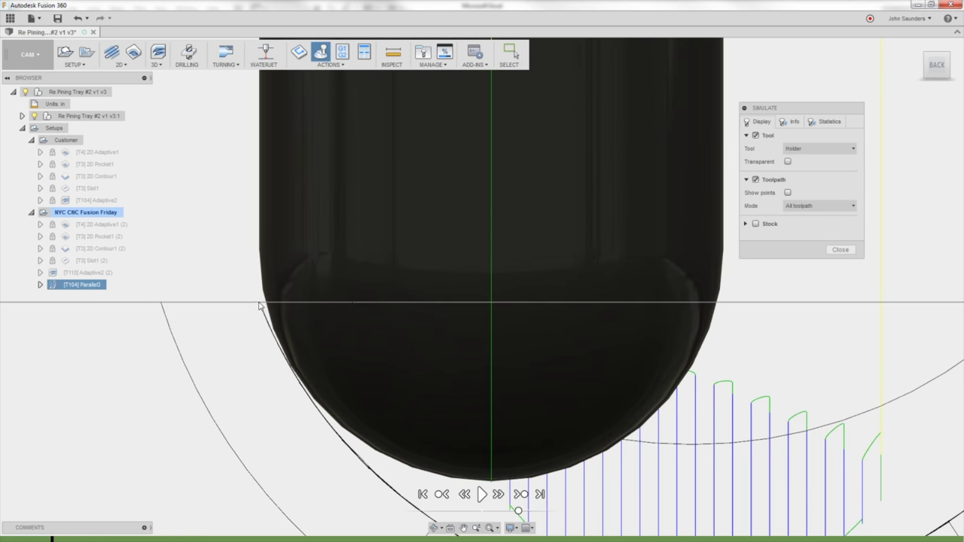
pyautogui.scroll(3, 262, 305)
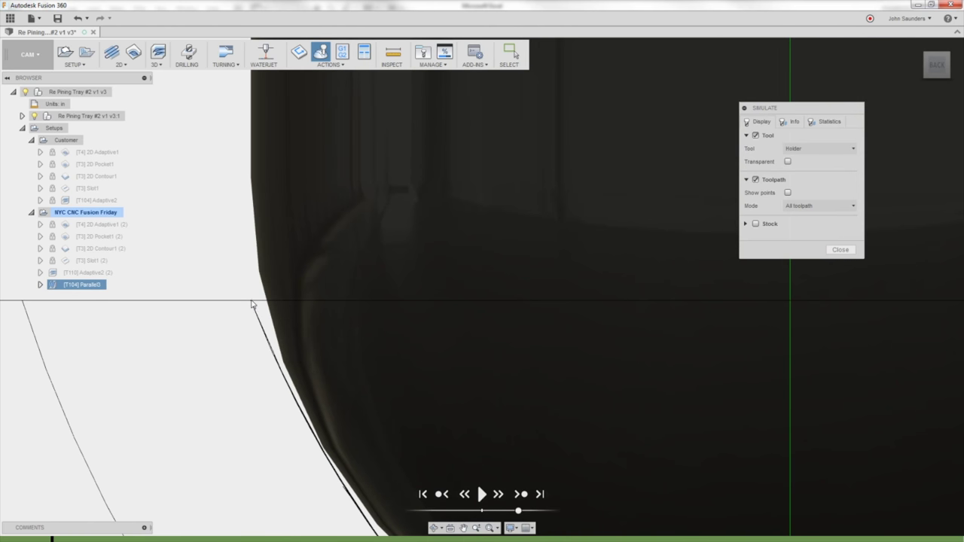
pyautogui.scroll(-5, 252, 306)
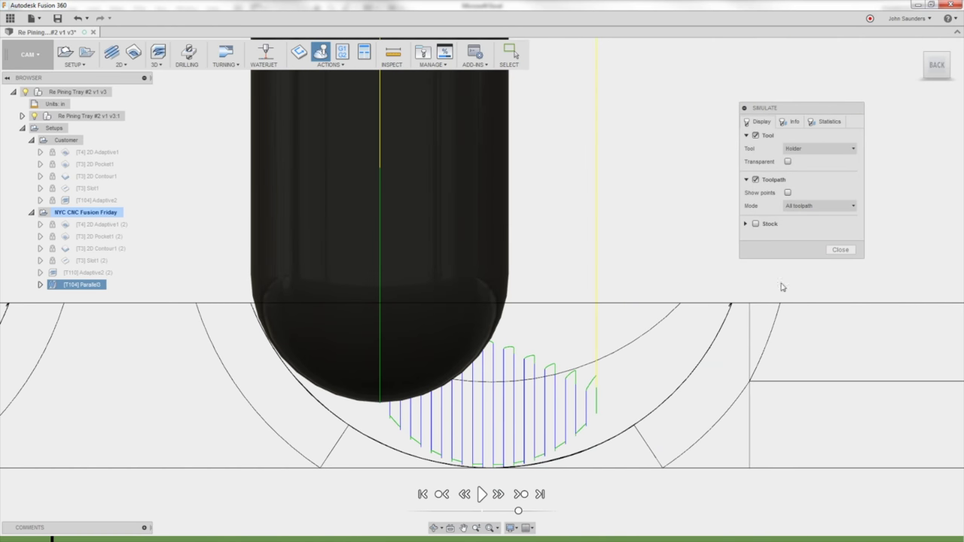
pyautogui.click(840, 249)
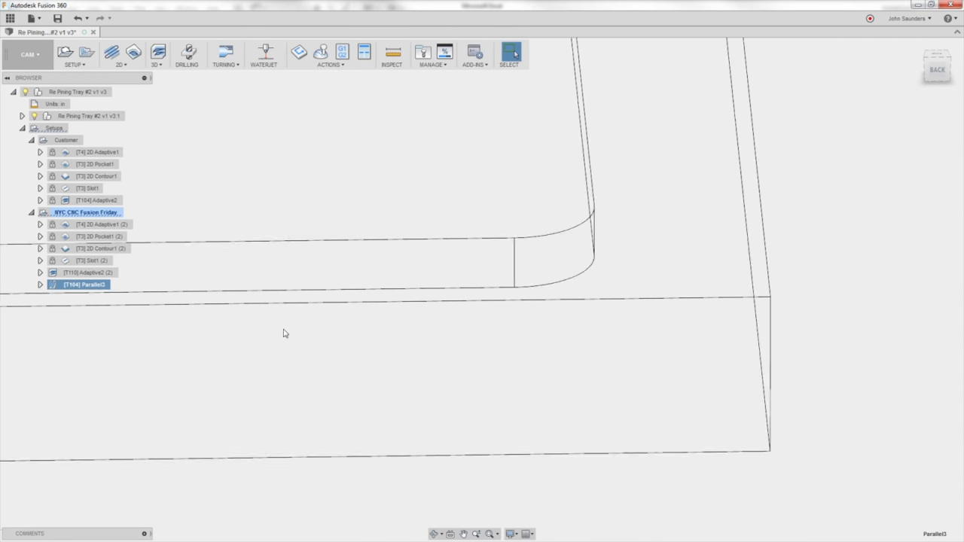
# - Set Parallel3's additional boundary offset to 0.02 in and check the regenerated passes in the slot's cross-section from the back
pyautogui.rightClick(80, 292)
pyautogui.click(94, 293)
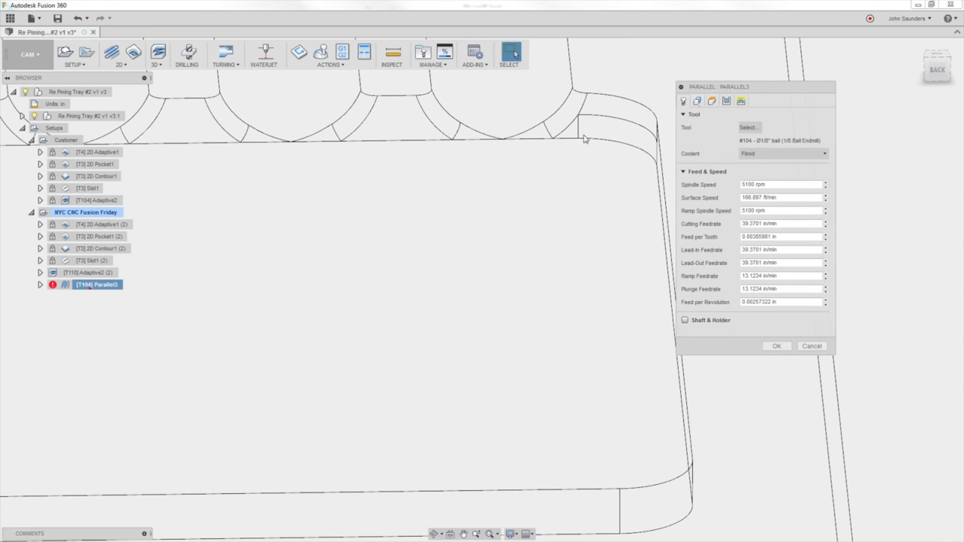
pyautogui.click(697, 100)
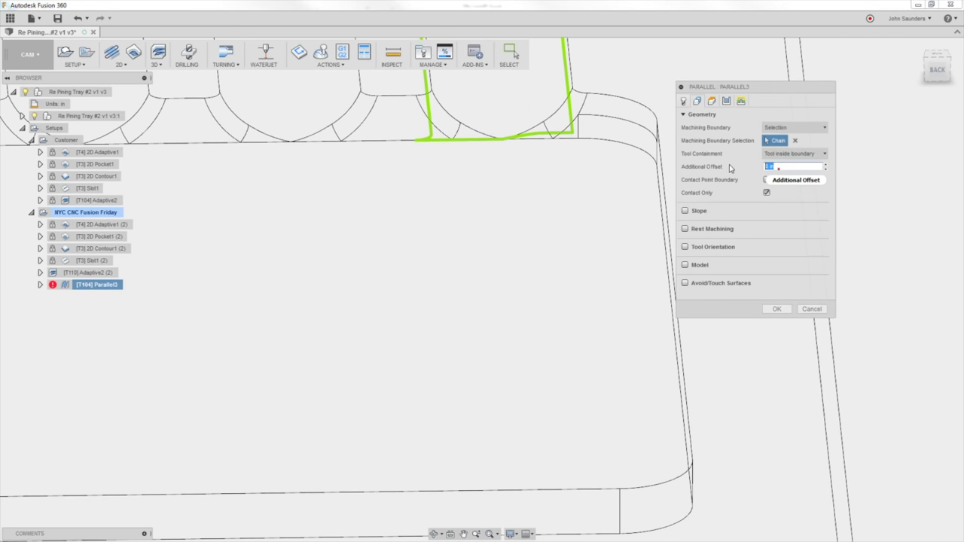
pyautogui.click(778, 167)
pyautogui.write('.02')
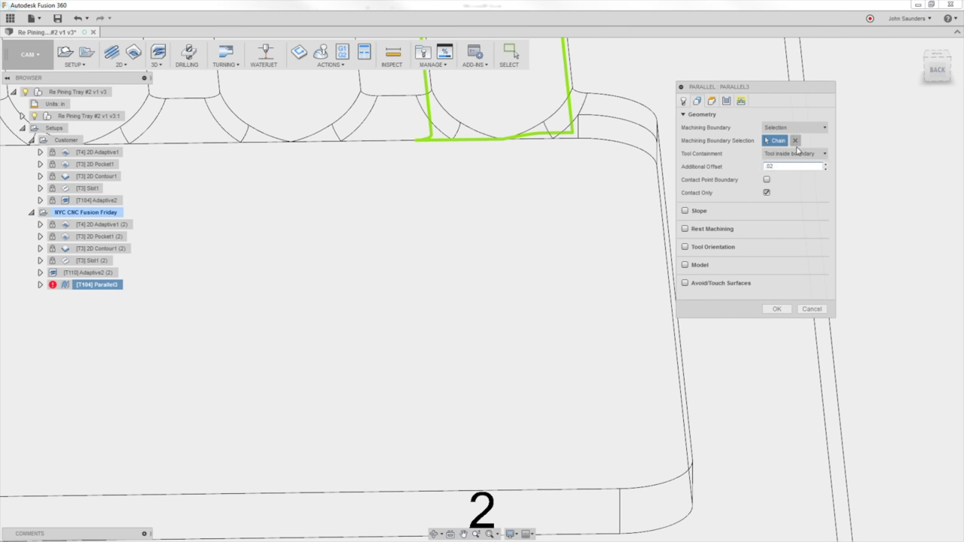
pyautogui.click(777, 310)
pyautogui.scroll(-3, 434, 198)
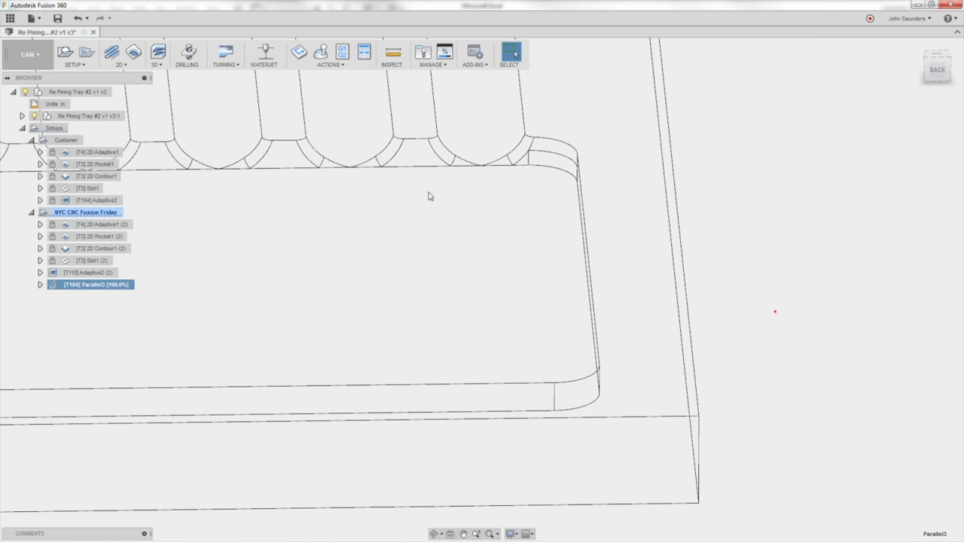
pyautogui.click(942, 70)
pyautogui.moveTo(421, 155); pyautogui.dragTo(423, 166, button='middle')
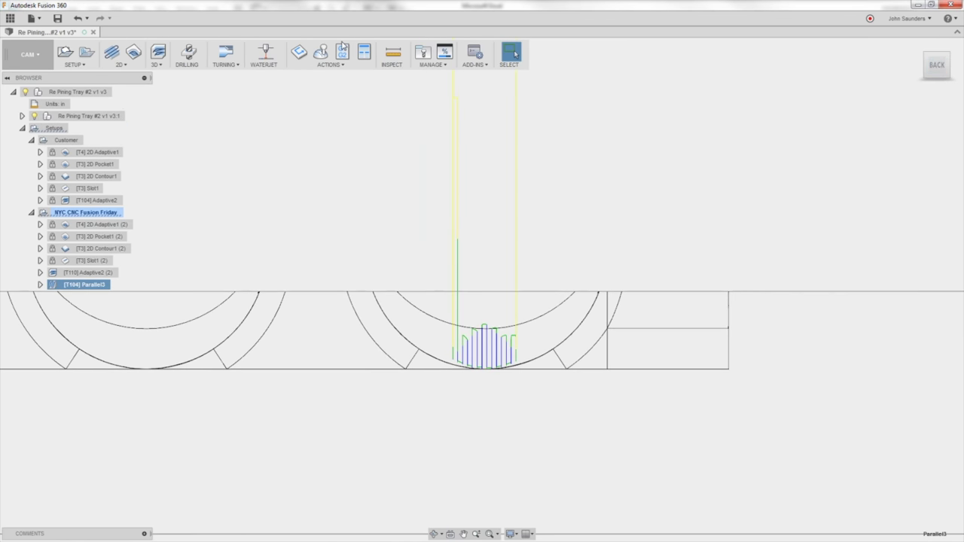
pyautogui.scroll(-3, 275, 211)
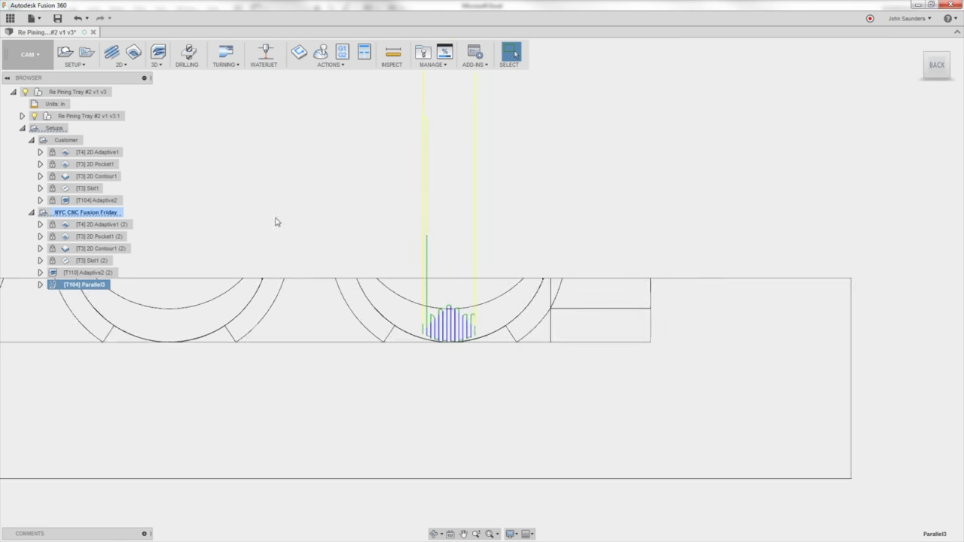
# - Set Parallel3's tool containment to Tool center on boundary with 0 in additional offset, enable Contact Point Boundary, and regenerate the toolpath
pyautogui.rightClick(97, 289)
pyautogui.click(120, 290)
pyautogui.click(711, 101)
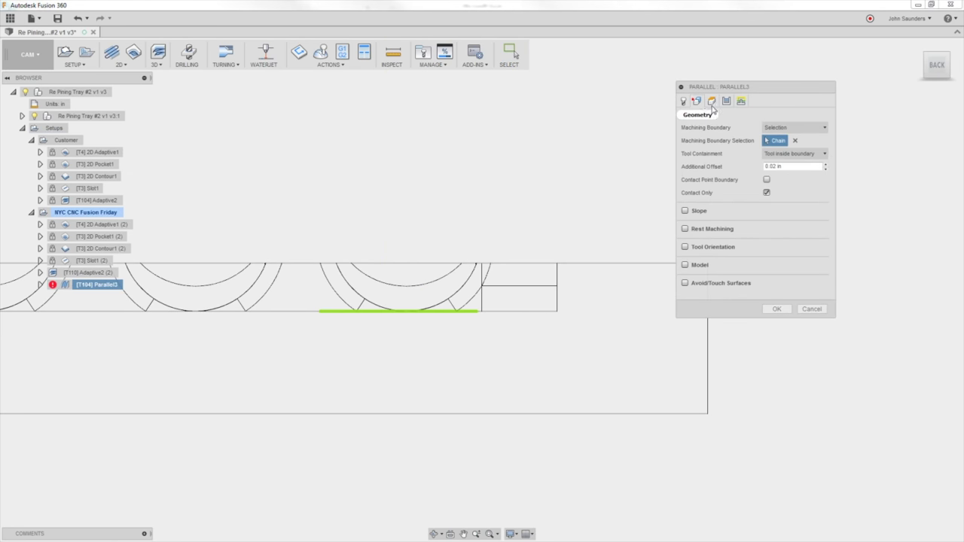
pyautogui.click(794, 154)
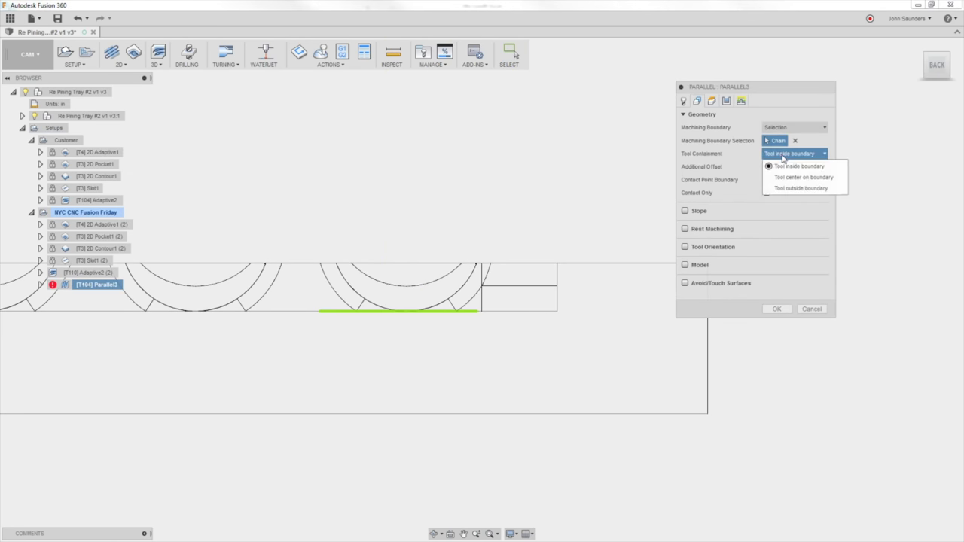
pyautogui.click(804, 178)
pyautogui.doubleClick(772, 166)
pyautogui.write('0')
pyautogui.click(766, 180)
pyautogui.click(776, 308)
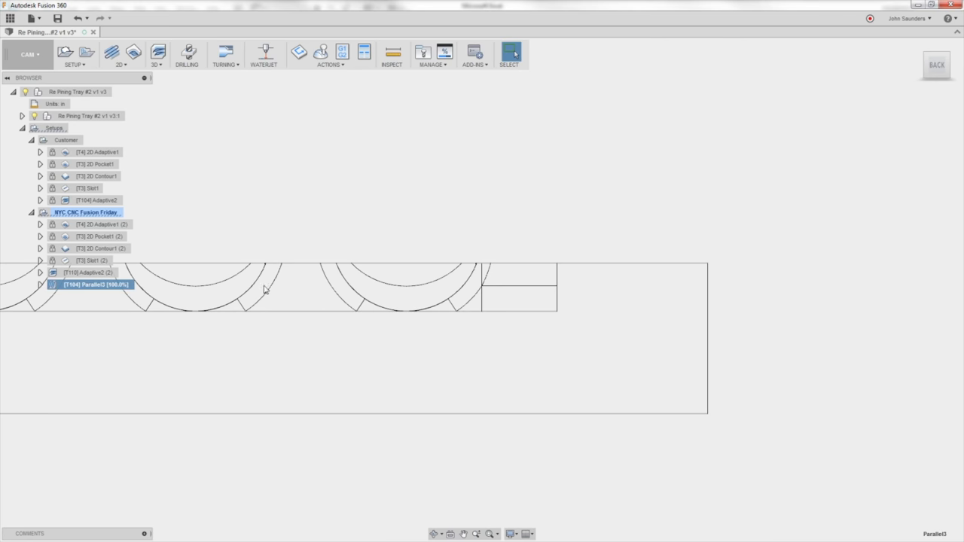
# - Examine Parallel3's regenerated passes in the slot's cross-section, around its rounded nose and at its open end
pyautogui.scroll(3, 249, 274)
pyautogui.moveTo(422, 196); pyautogui.dragTo(288, 182, button='middle')
pyautogui.scroll(3, 290, 205)
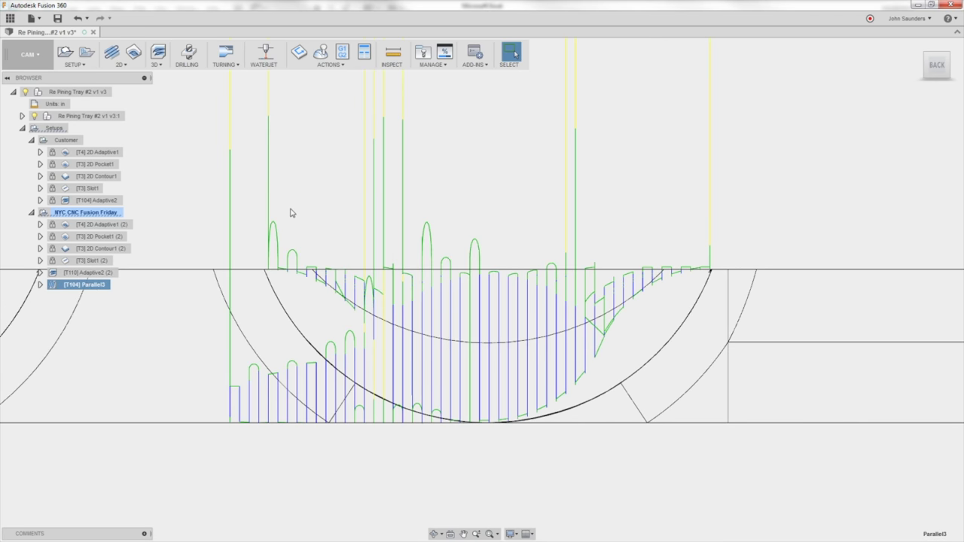
pyautogui.scroll(-3, 320, 234)
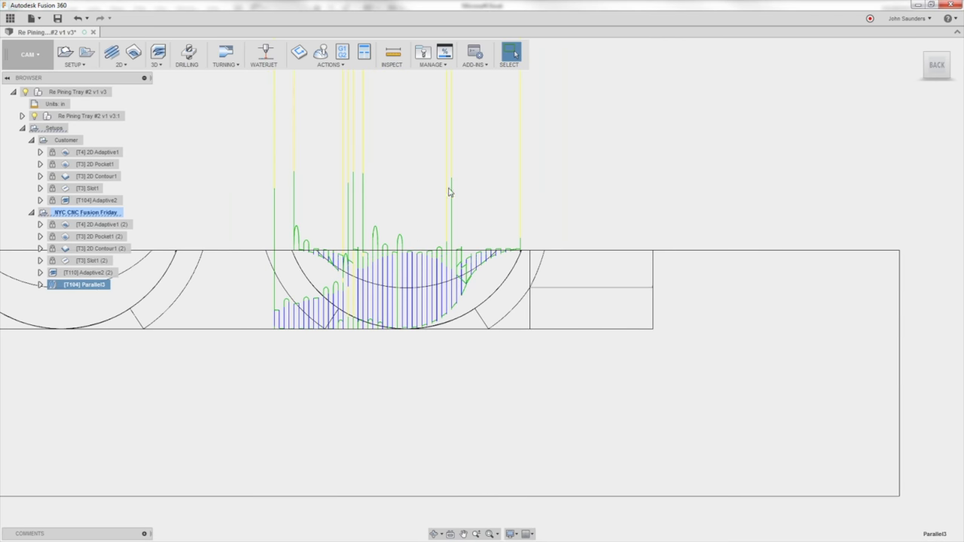
pyautogui.keyDown('shift'); pyautogui.moveTo(467, 223); pyautogui.dragTo(415, 364, button='middle'); pyautogui.keyUp('shift')
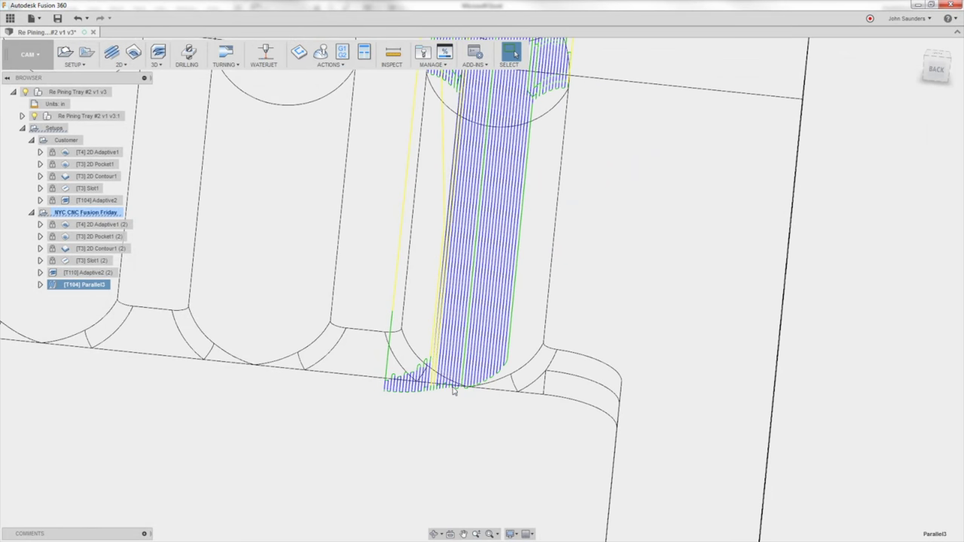
pyautogui.scroll(-2, 506, 202)
pyautogui.scroll(4, 517, 82)
pyautogui.moveTo(513, 68); pyautogui.dragTo(501, 224, button='middle')
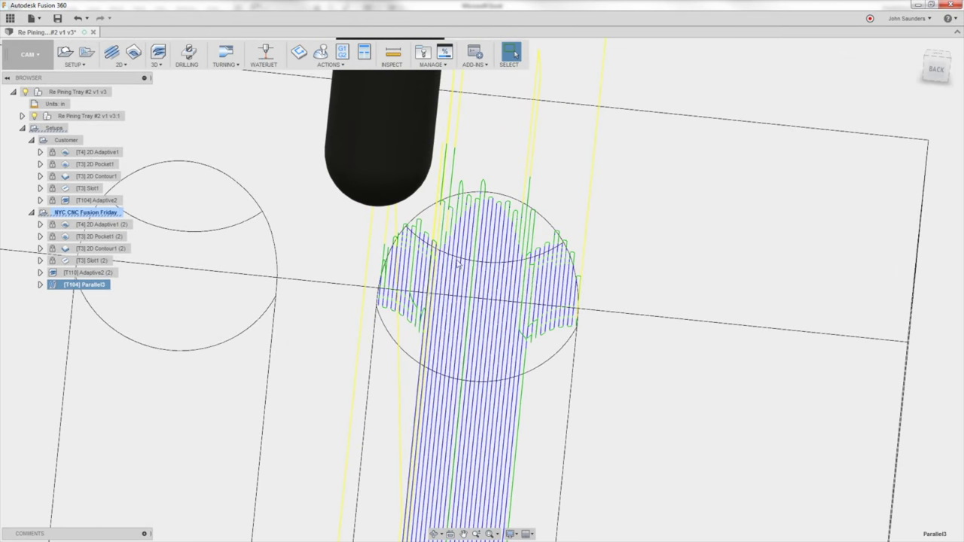
pyautogui.scroll(-3, 535, 310)
pyautogui.keyDown('shift'); pyautogui.moveTo(517, 332); pyautogui.dragTo(505, 315, button='middle'); pyautogui.keyUp('shift')
pyautogui.moveTo(447, 379); pyautogui.dragTo(450, 336, button='middle')
pyautogui.scroll(6, 414, 380)
pyautogui.scroll(3, 380, 414)
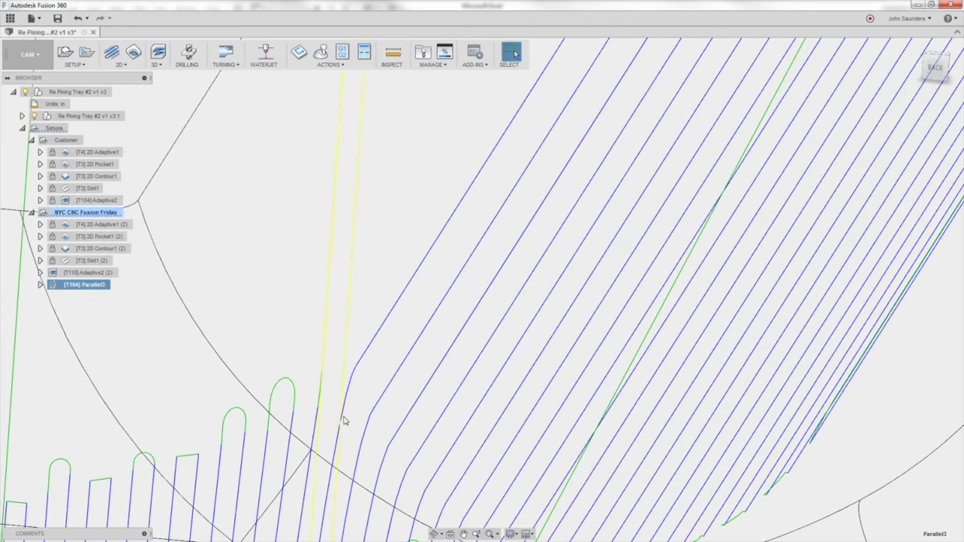
pyautogui.scroll(-5, 346, 421)
pyautogui.keyDown('shift'); pyautogui.moveTo(359, 413); pyautogui.dragTo(304, 420, button='middle'); pyautogui.keyUp('shift')
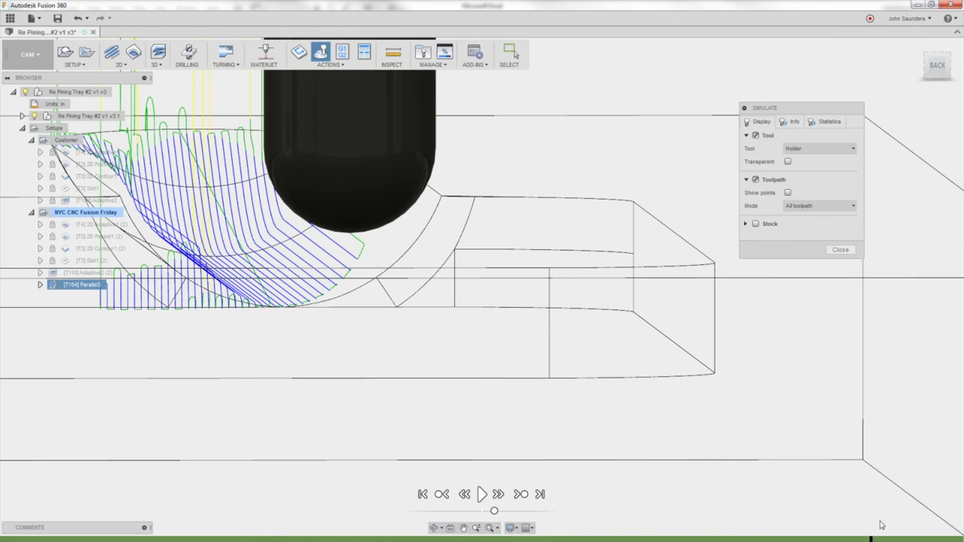
# - Check in the simulation, viewed from the back, how the ball endmill meets the slot wall's upper edge
pyautogui.click(933, 66)
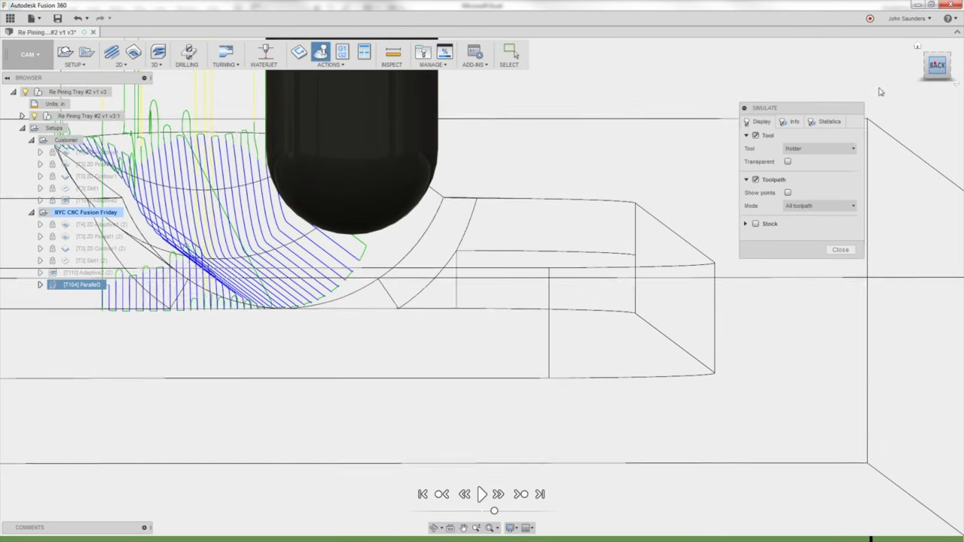
pyautogui.scroll(4, 538, 252)
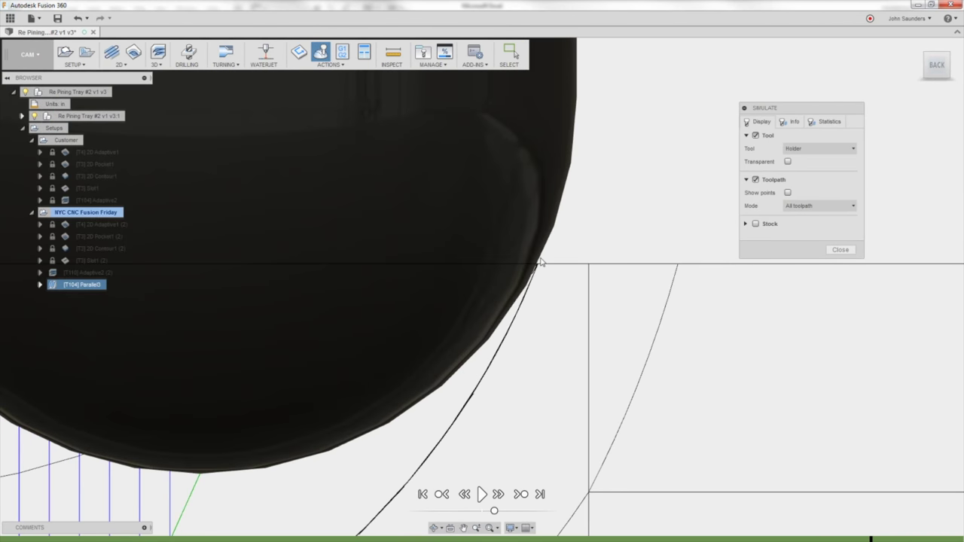
pyautogui.scroll(2, 540, 263)
pyautogui.scroll(2, 542, 291)
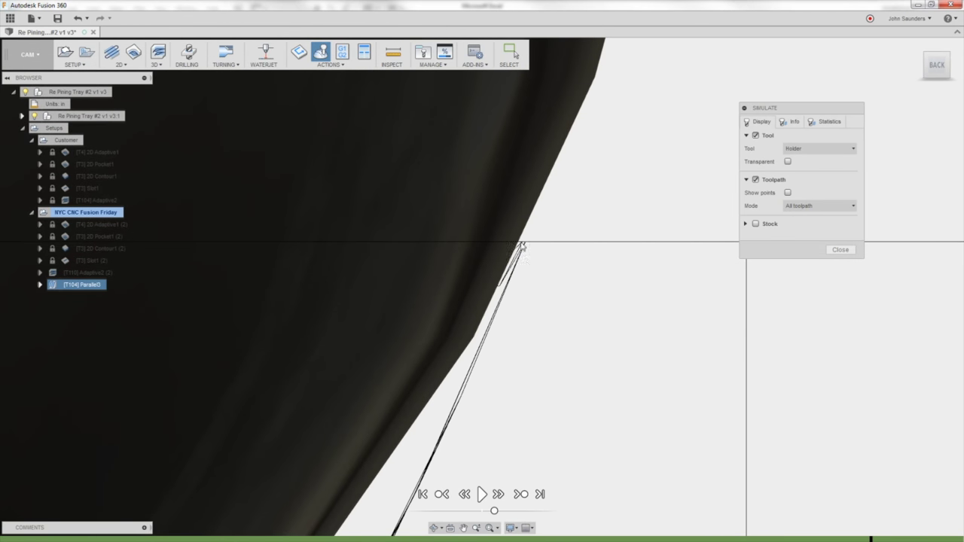
pyautogui.scroll(2, 521, 248)
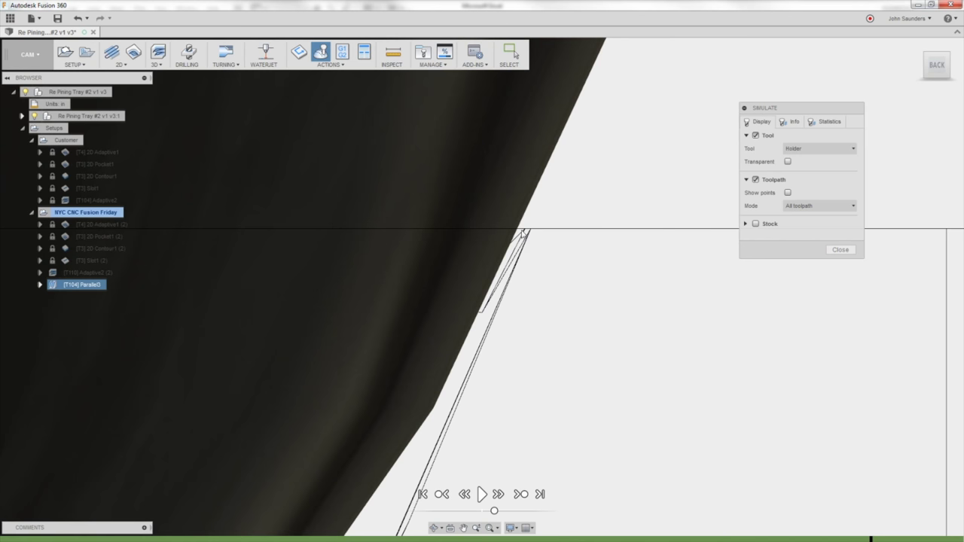
pyautogui.scroll(-6, 526, 249)
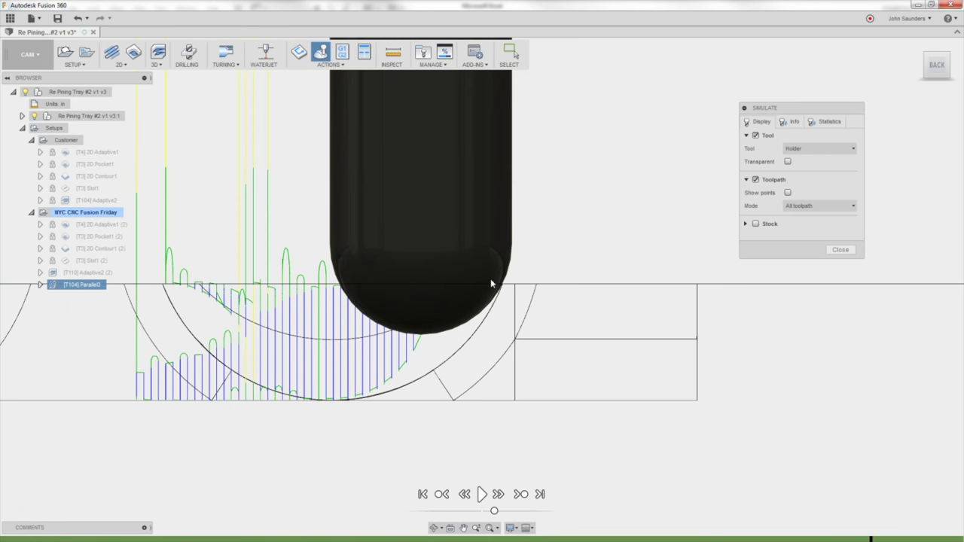
# - Shade the simulated model with visible edges only and place the tool on a pass near the slot's nose to inspect it
pyautogui.scroll(-3, 536, 242)
pyautogui.moveTo(506, 263); pyautogui.dragTo(409, 304, button='middle')
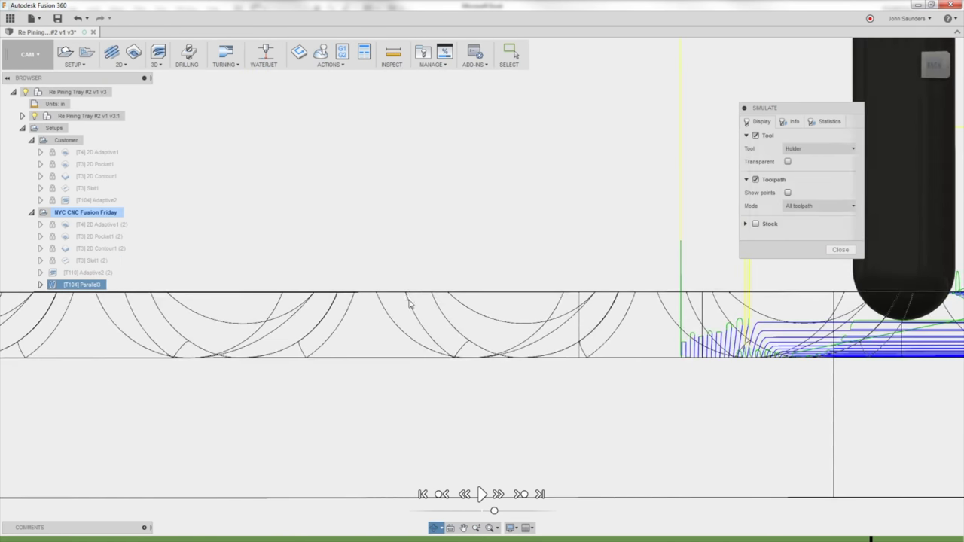
pyautogui.scroll(-2, 693, 295)
pyautogui.moveTo(693, 296); pyautogui.dragTo(399, 364, button='middle')
pyautogui.moveTo(647, 210); pyautogui.dragTo(268, 414, button='middle')
pyautogui.scroll(6, 477, 173)
pyautogui.scroll(-4, 464, 188)
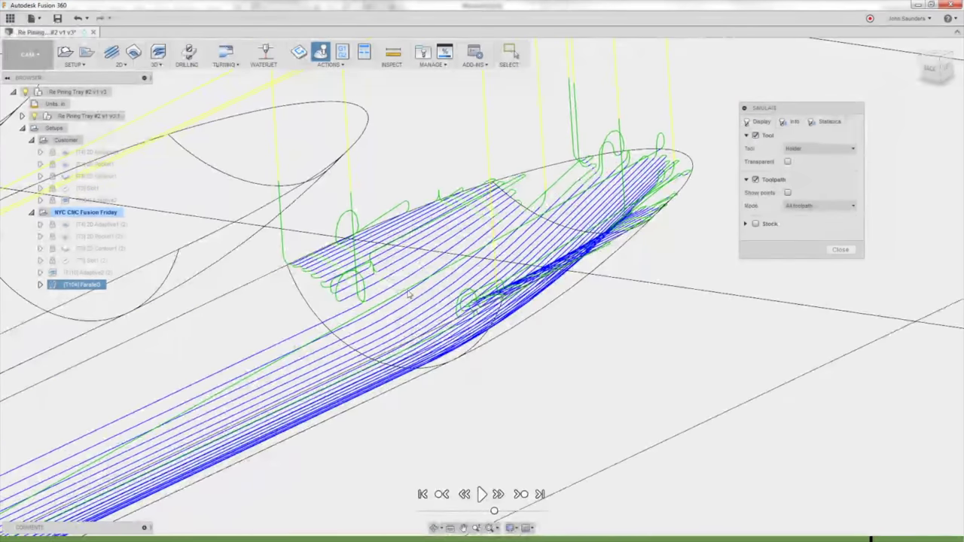
pyautogui.click(511, 528)
pyautogui.moveTo(600, 345)
pyautogui.click(643, 370)
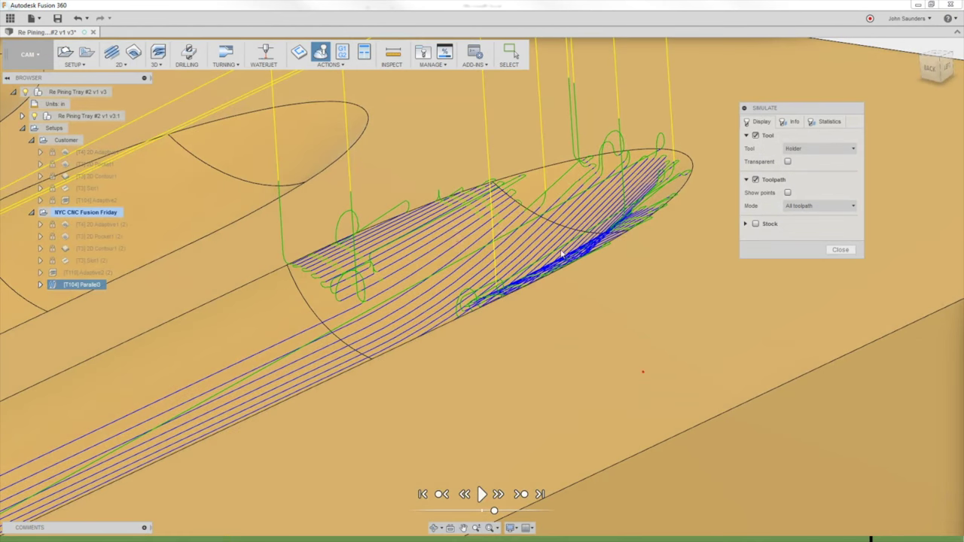
pyautogui.click(317, 277)
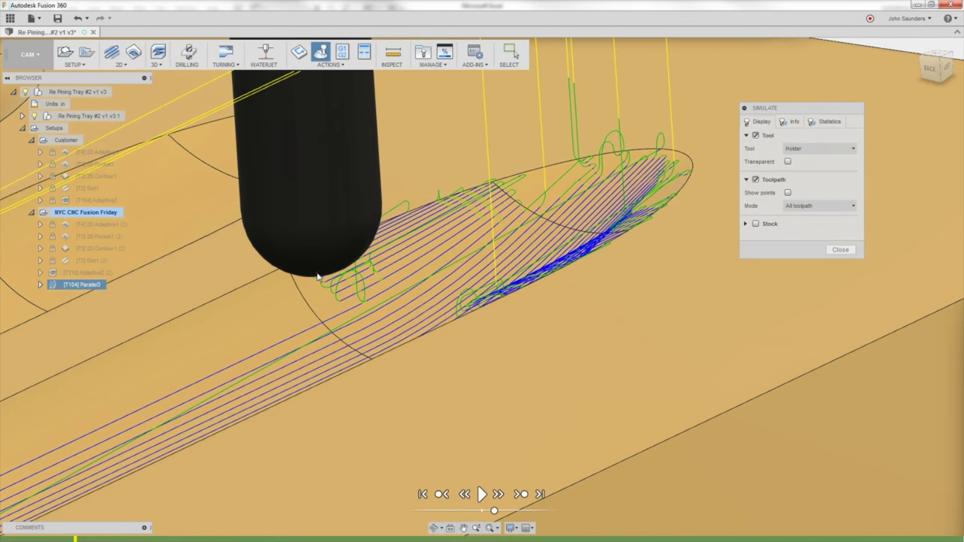
pyautogui.keyDown('shift'); pyautogui.moveTo(403, 288); pyautogui.dragTo(624, 268, button='middle'); pyautogui.keyUp('shift')
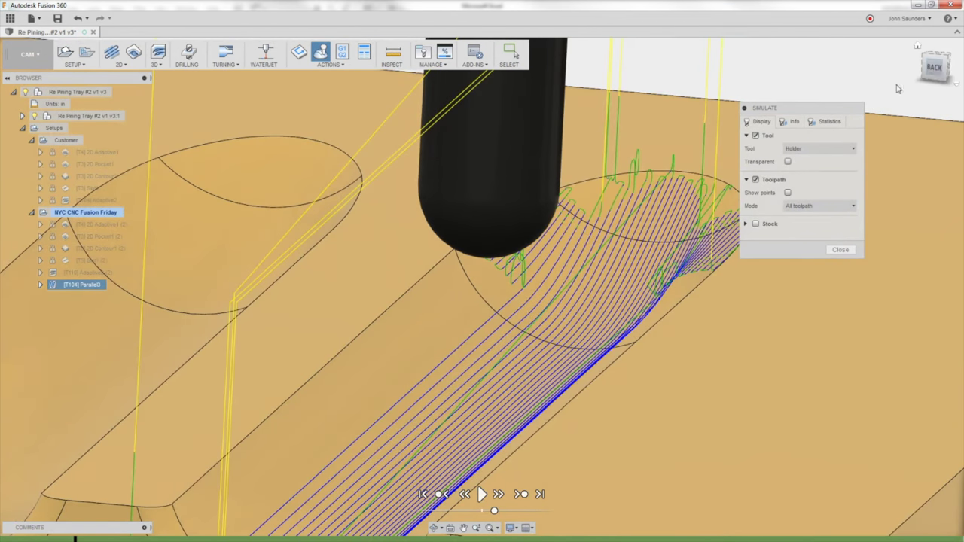
# - Switch the simulation to the Wireframe visual style and examine the tool's contact with the slot from the front and at an angle
pyautogui.click(936, 69)
pyautogui.click(511, 528)
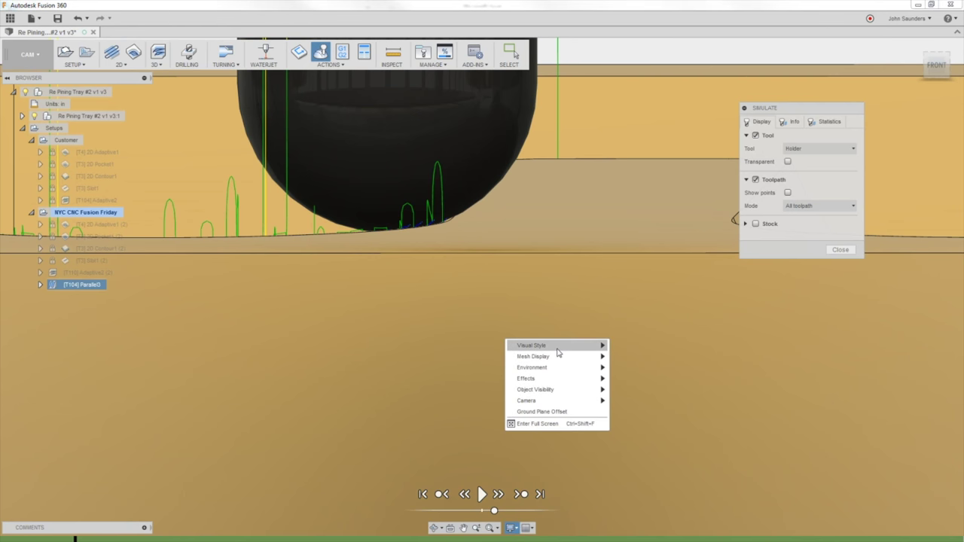
pyautogui.moveTo(555, 374)
pyautogui.moveTo(562, 345)
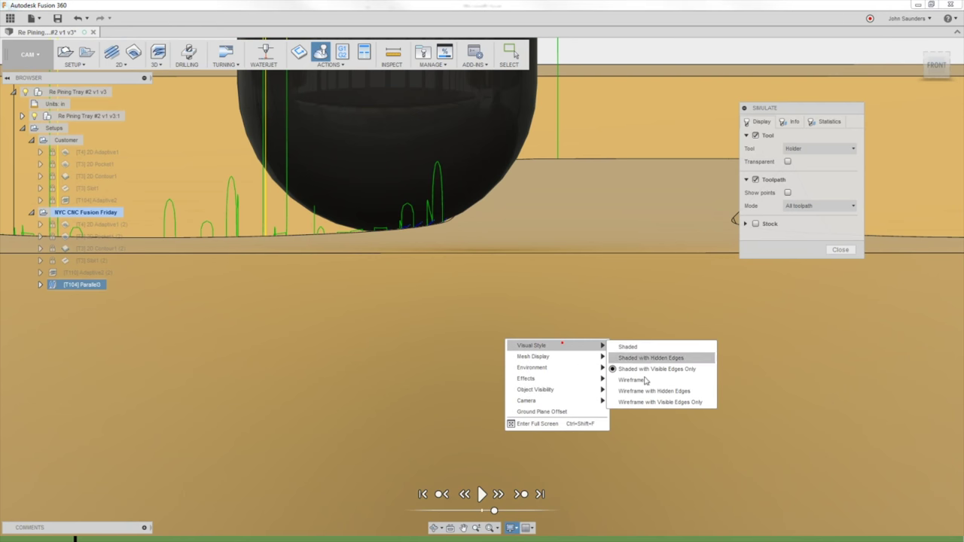
pyautogui.click(645, 384)
pyautogui.moveTo(387, 258); pyautogui.dragTo(603, 369, button='middle')
pyautogui.scroll(2, 420, 266)
pyautogui.keyDown('shift'); pyautogui.moveTo(416, 248); pyautogui.dragTo(455, 231, button='middle'); pyautogui.keyUp('shift')
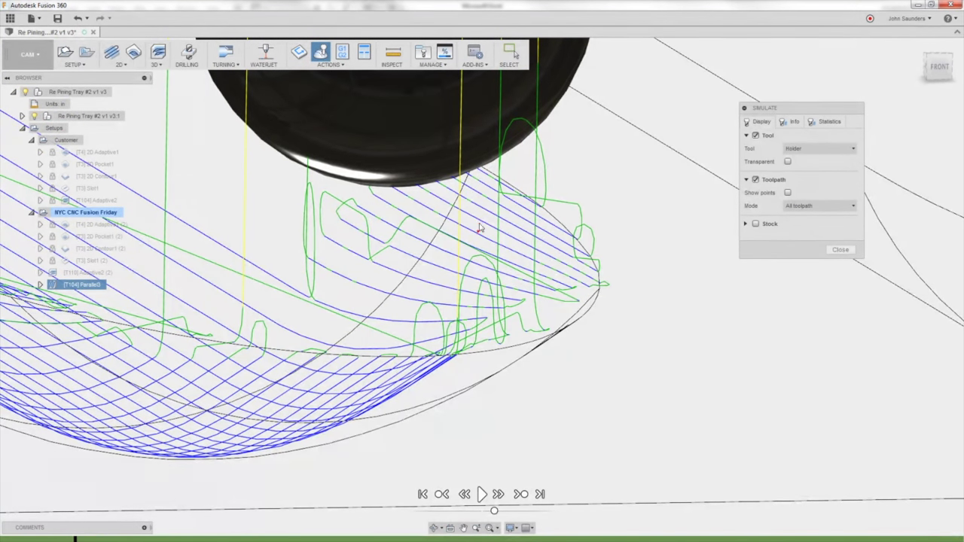
pyautogui.scroll(-2, 479, 224)
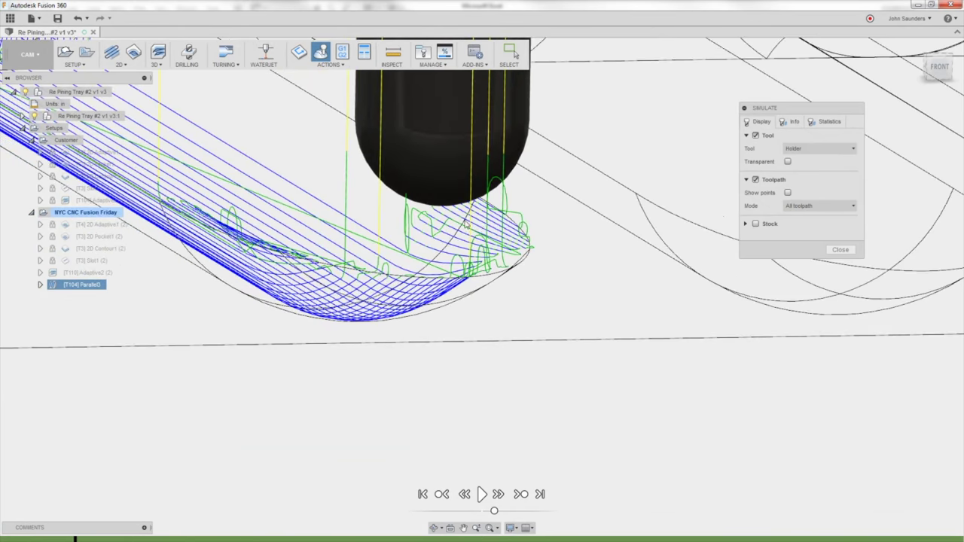
pyautogui.keyDown('shift'); pyautogui.moveTo(460, 229); pyautogui.dragTo(344, 334, button='middle'); pyautogui.keyUp('shift')
pyautogui.scroll(-2, 293, 276)
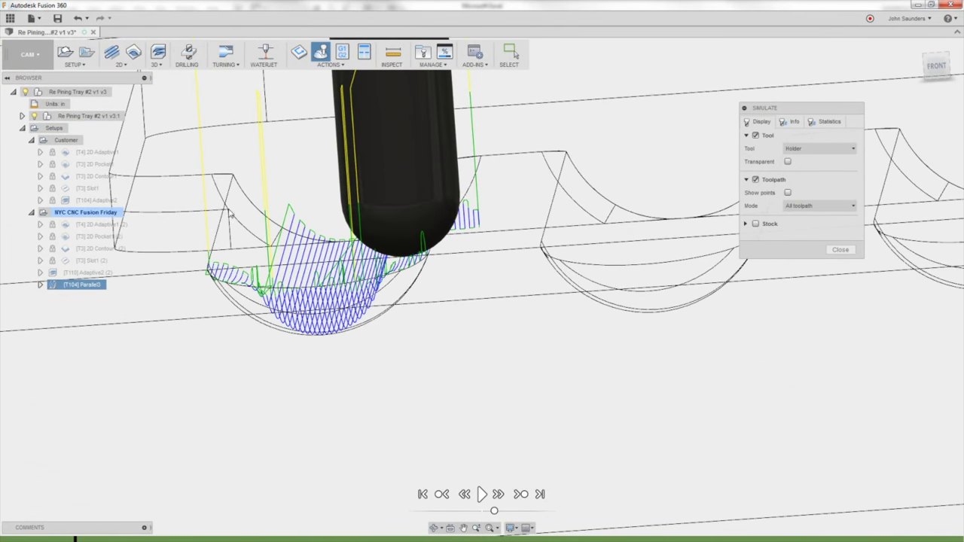
pyautogui.scroll(2, 390, 223)
# - Close the simulation, apply the Shaded with Visible Edges Only visual style, and clear the toolpath selection
pyautogui.click(857, 248)
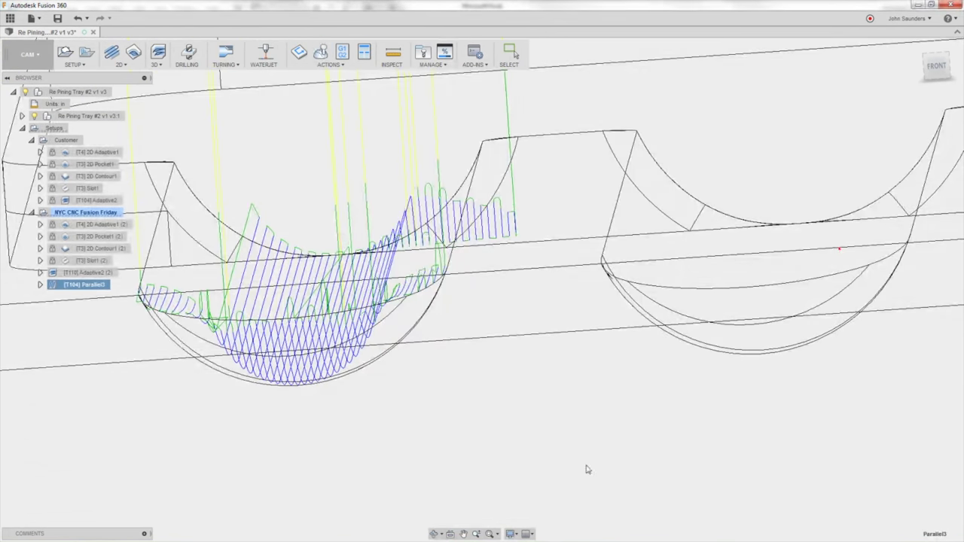
pyautogui.click(511, 533)
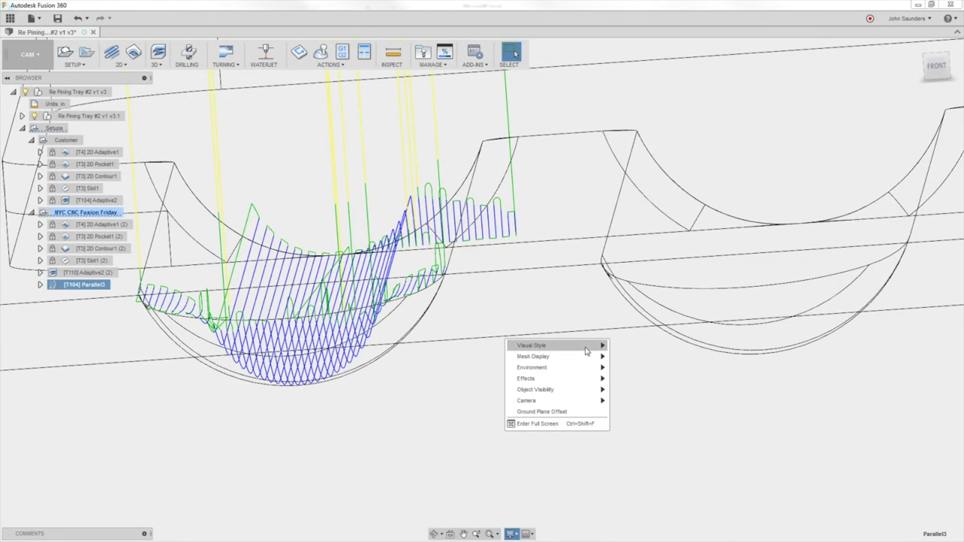
pyautogui.moveTo(587, 345)
pyautogui.click(640, 367)
pyautogui.scroll(-2, 511, 290)
pyautogui.moveTo(264, 218); pyautogui.dragTo(316, 283, button='middle')
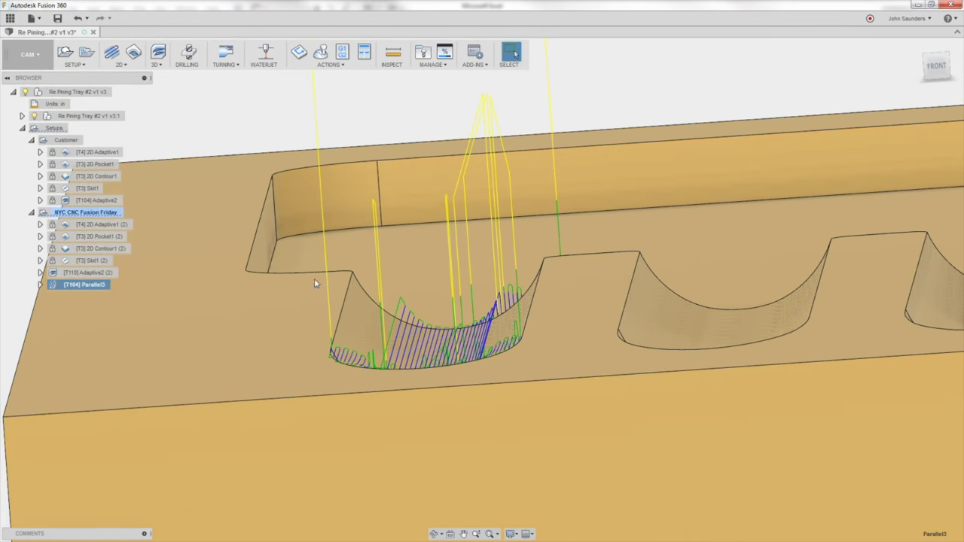
pyautogui.moveTo(274, 313); pyautogui.dragTo(333, 322)
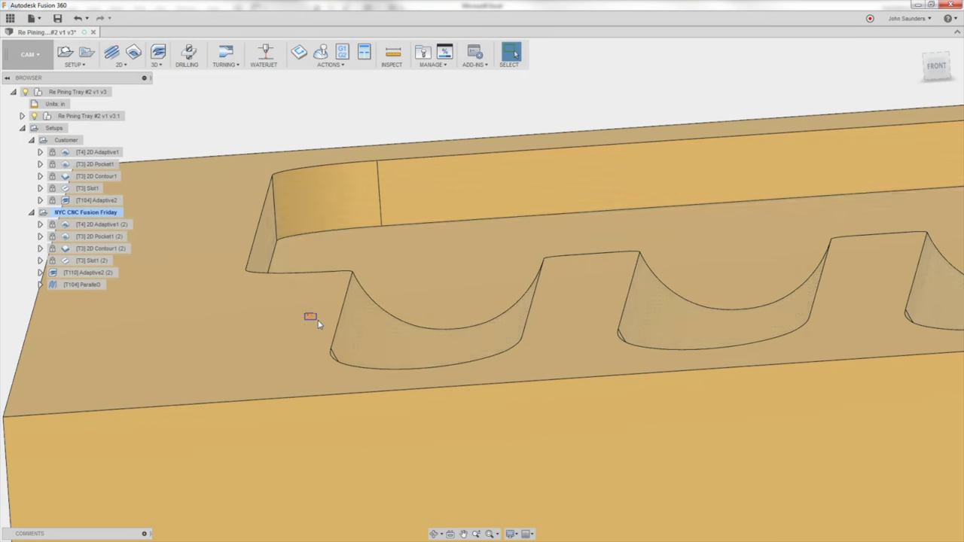
# - Review Parallel3's machining boundary chain around the slot from the top and accept the operation's settings
pyautogui.keyDown('shift'); pyautogui.moveTo(558, 327); pyautogui.dragTo(468, 303, button='middle'); pyautogui.keyUp('shift')
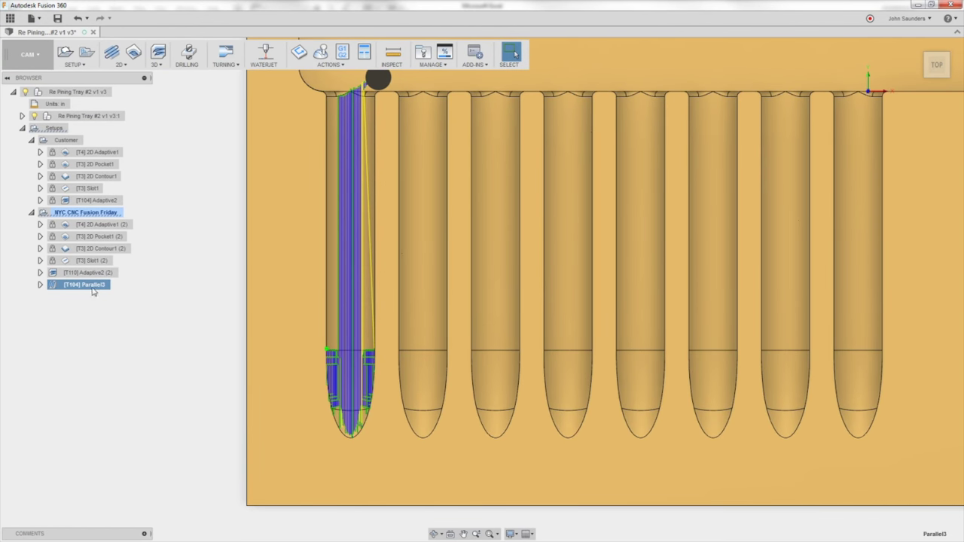
pyautogui.rightClick(81, 285)
pyautogui.click(101, 295)
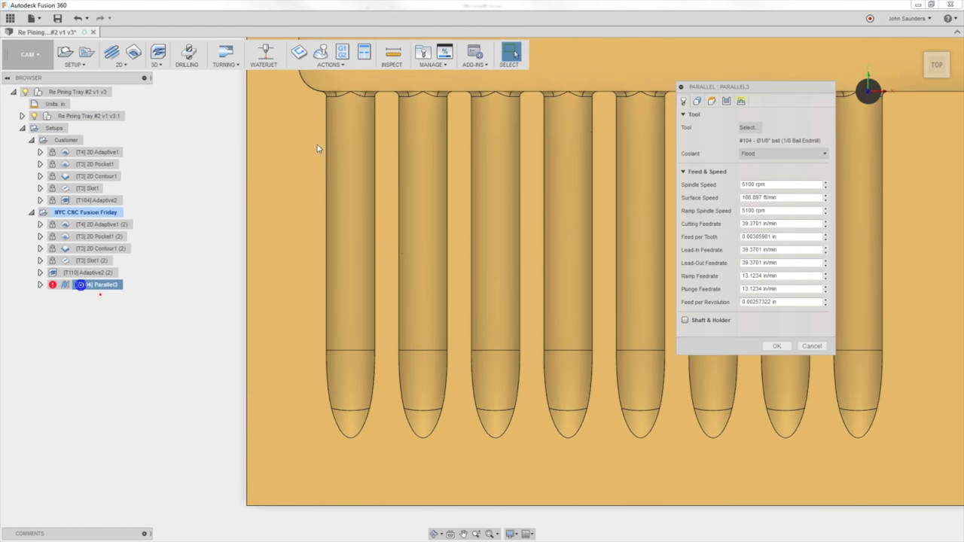
pyautogui.click(696, 101)
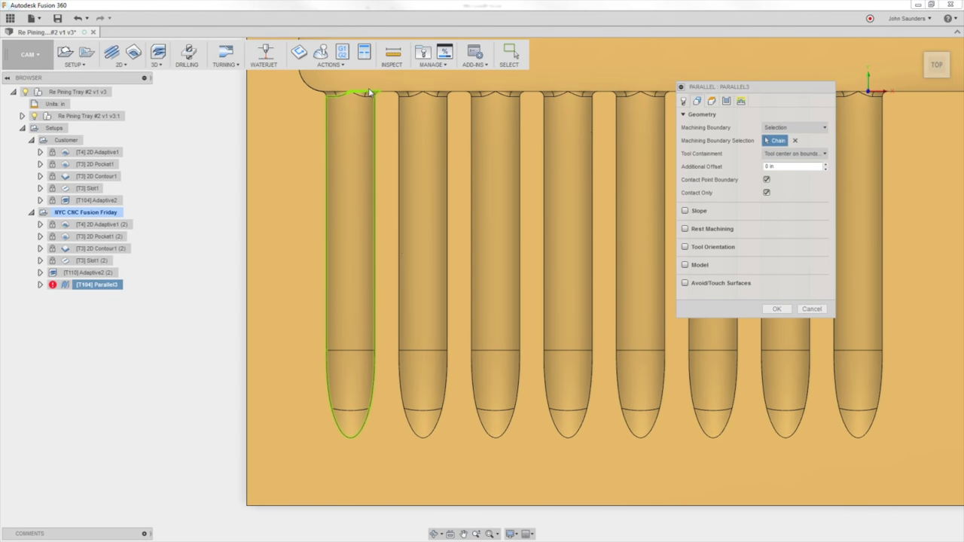
pyautogui.click(770, 309)
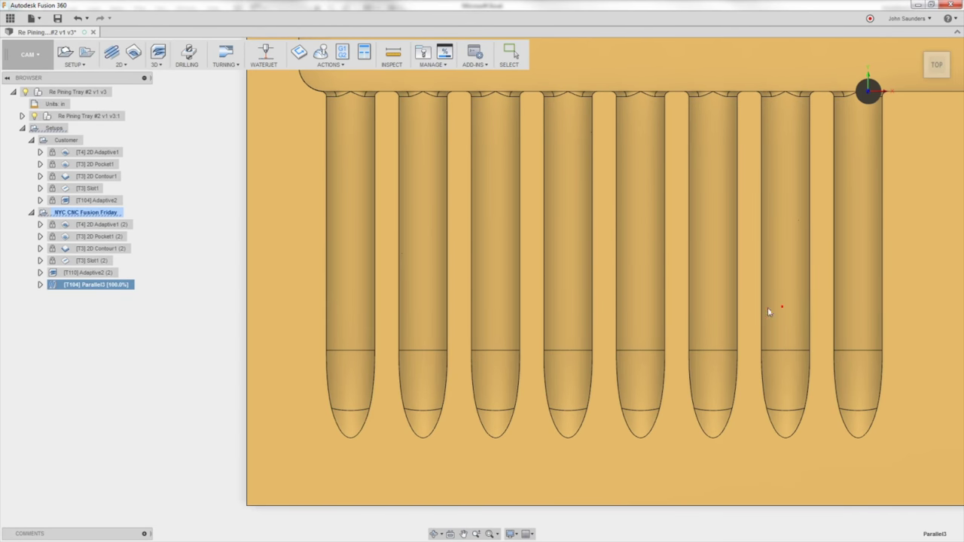
# - Switch to the Model workspace and activate Component1
pyautogui.click(27, 54)
pyautogui.click(31, 80)
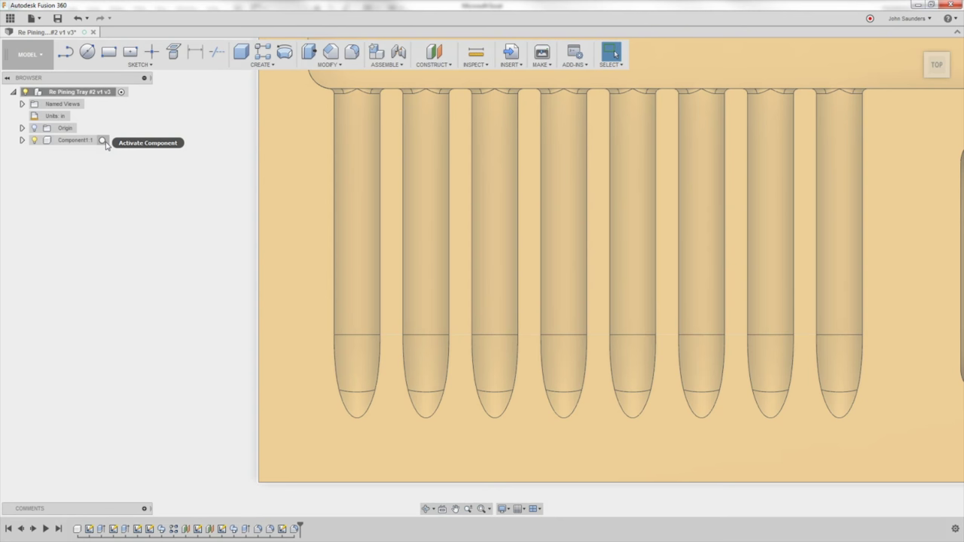
pyautogui.click(103, 140)
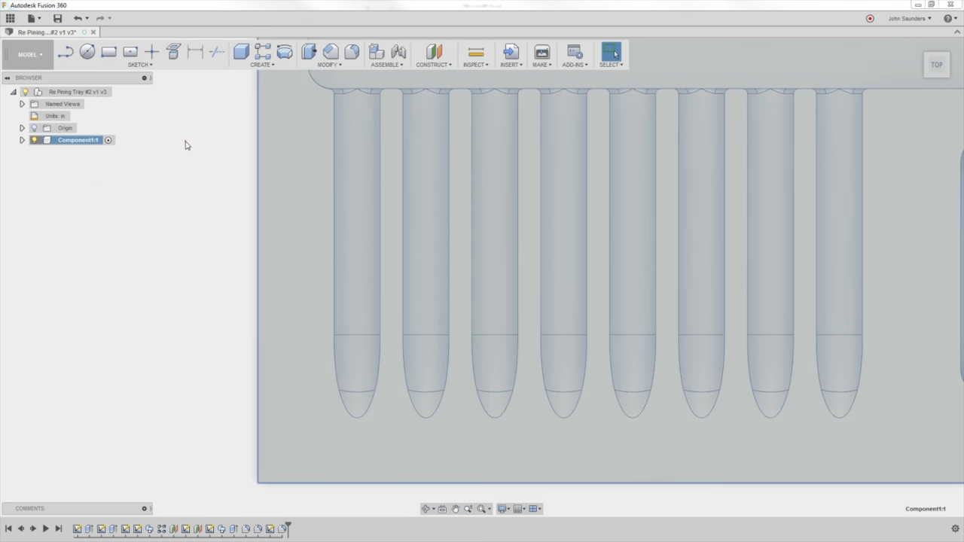
pyautogui.click(185, 143)
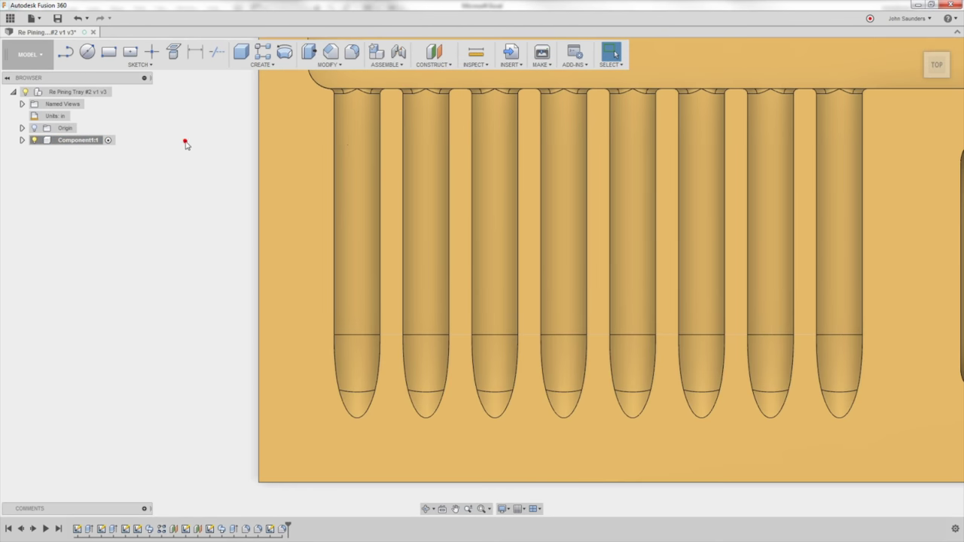
# - Create a sketch on the tray's top face and project the first slot's long sides and bullet-tip edges into it
pyautogui.click(140, 64)
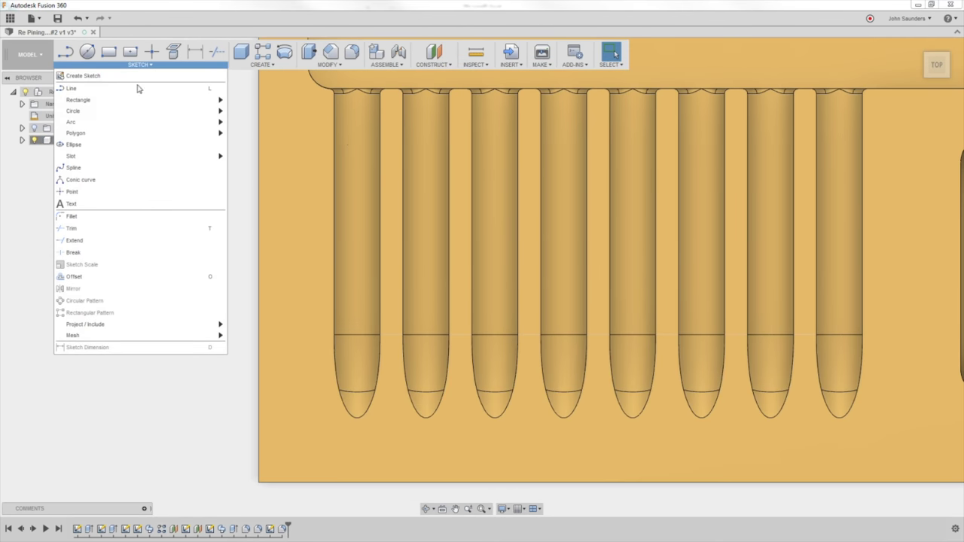
pyautogui.click(239, 327)
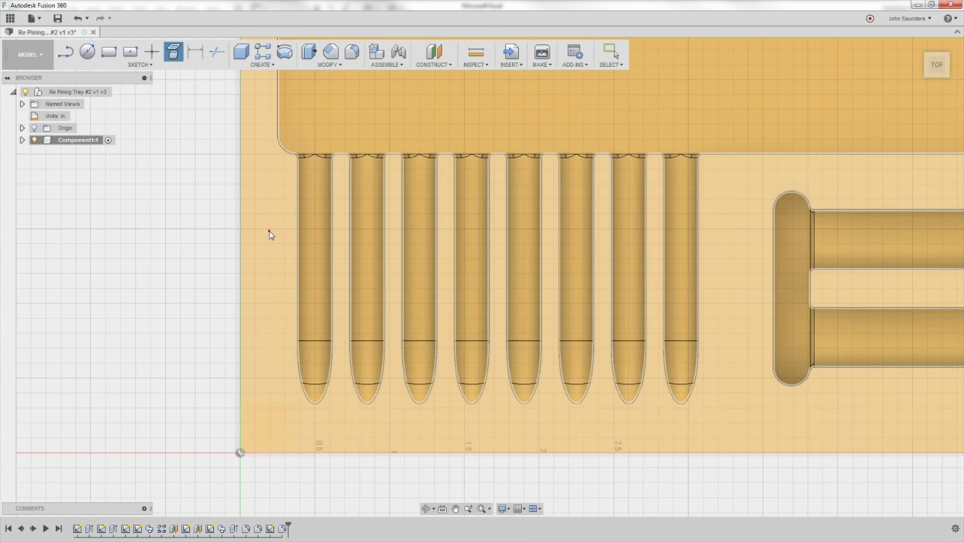
pyautogui.click(270, 235)
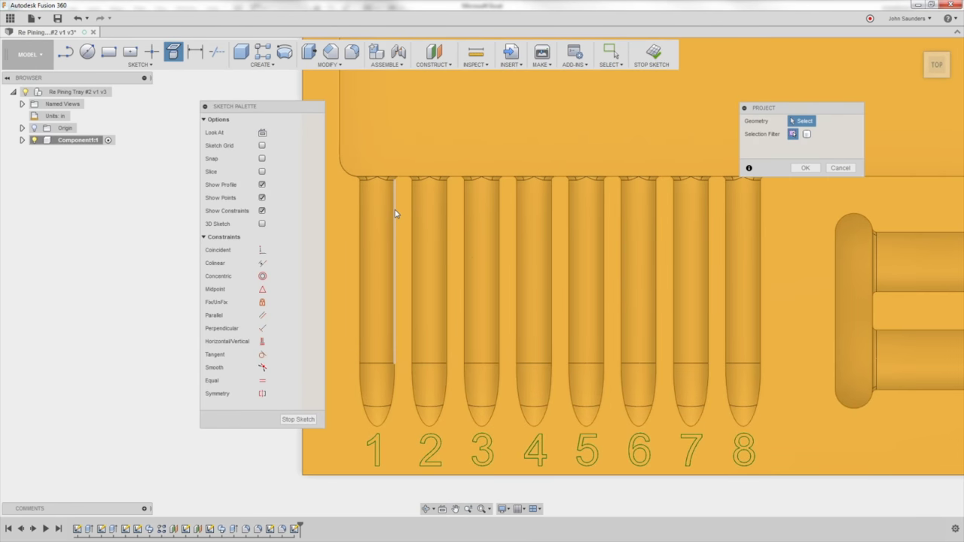
pyautogui.click(394, 209)
pyautogui.click(393, 386)
pyautogui.click(384, 422)
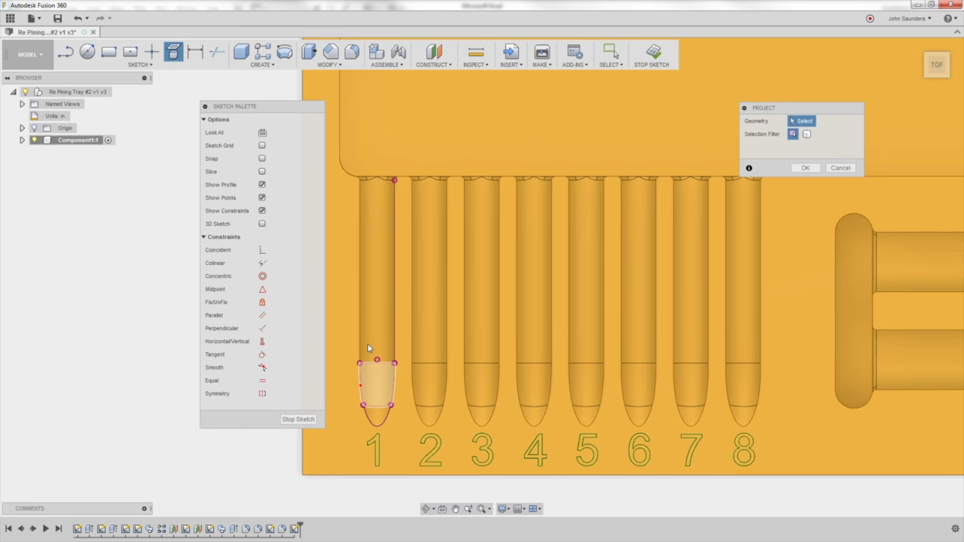
pyautogui.click(361, 302)
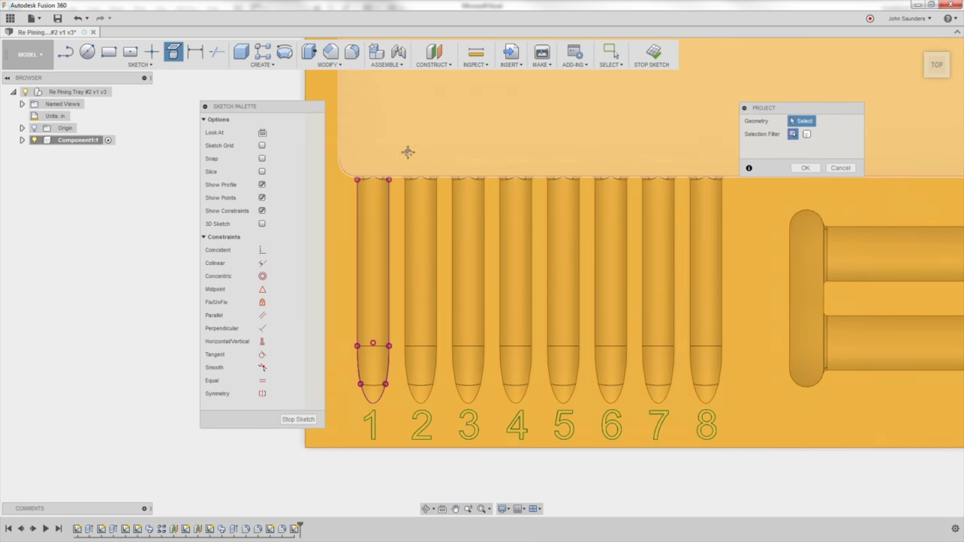
pyautogui.moveTo(409, 151); pyautogui.dragTo(542, 157, button='middle')
pyautogui.scroll(2, 544, 167)
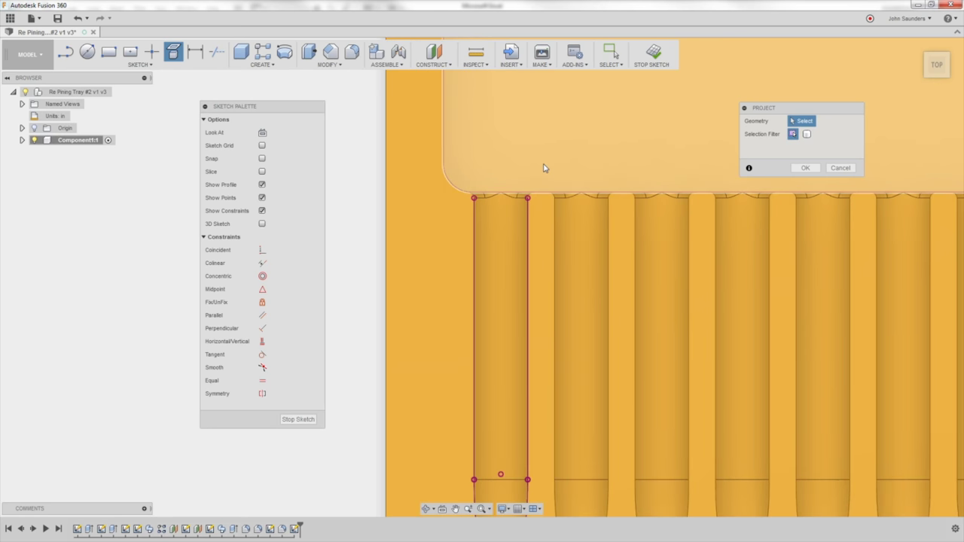
pyautogui.click(804, 168)
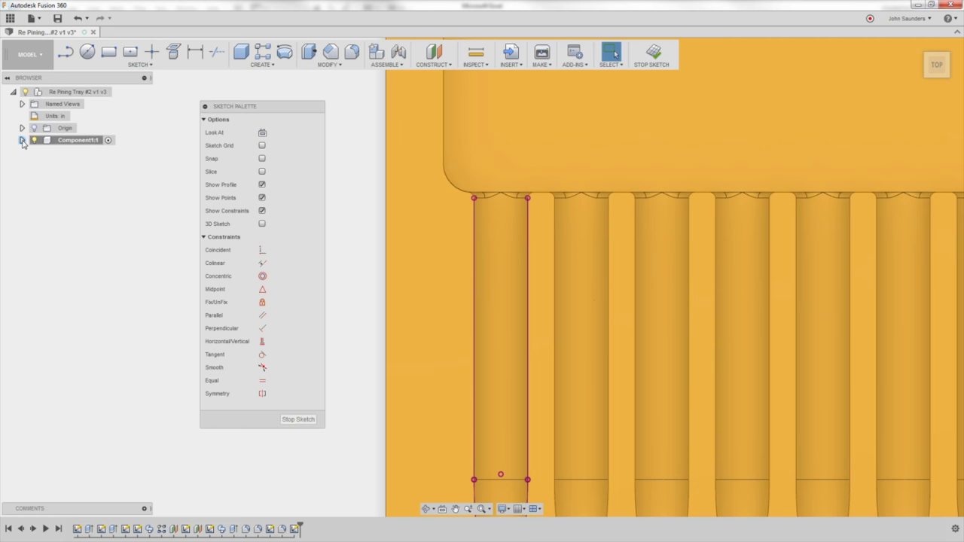
# - Hide Body1 and Sketch8 so that only the projected slot outline remains displayed
pyautogui.click(22, 140)
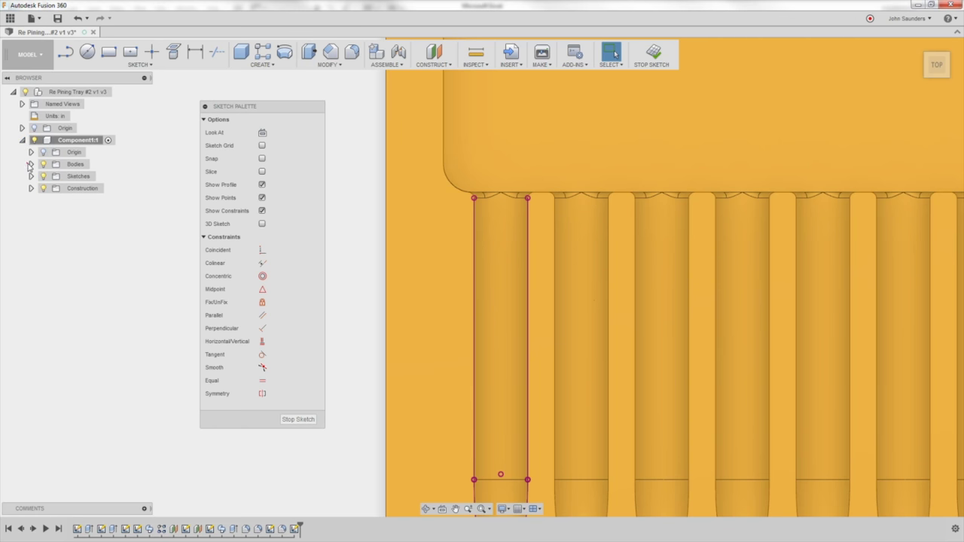
pyautogui.click(30, 164)
pyautogui.click(52, 176)
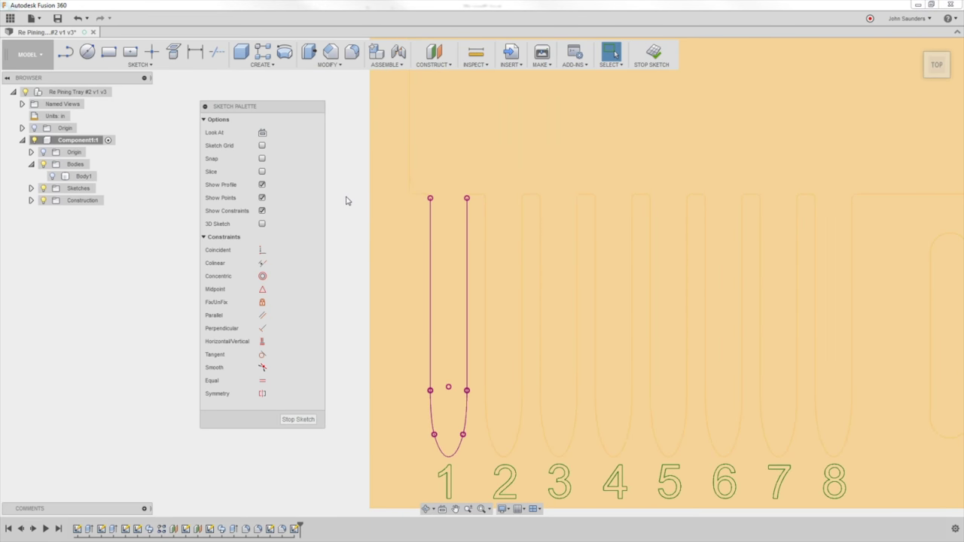
pyautogui.click(31, 200)
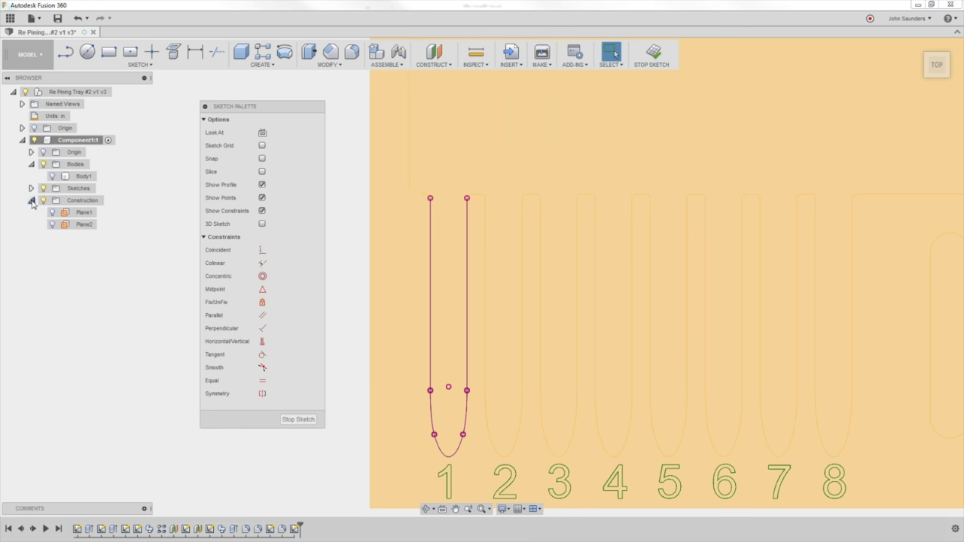
pyautogui.click(43, 201)
pyautogui.click(43, 189)
pyautogui.click(43, 188)
pyautogui.click(31, 188)
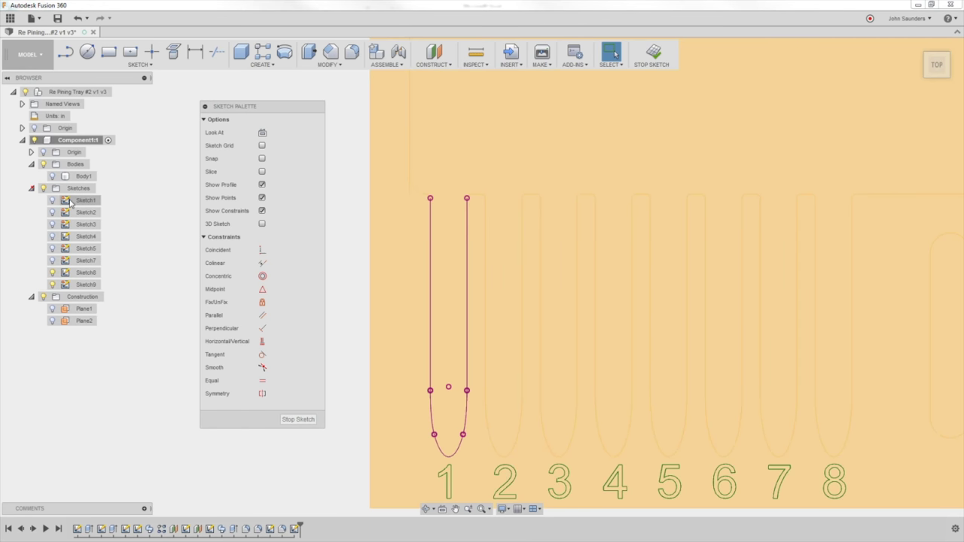
pyautogui.click(51, 272)
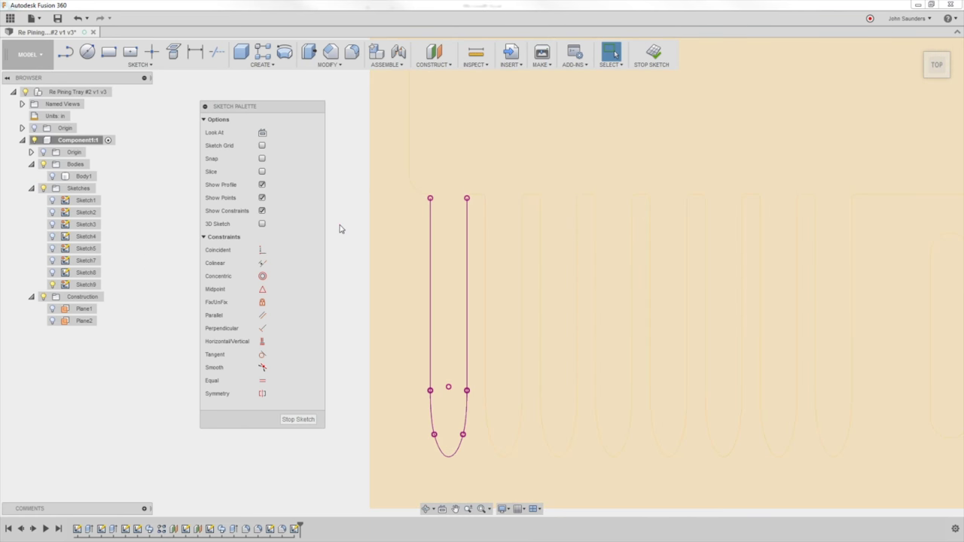
pyautogui.scroll(-3, 339, 225)
pyautogui.moveTo(532, 187); pyautogui.dragTo(615, 251, button='middle')
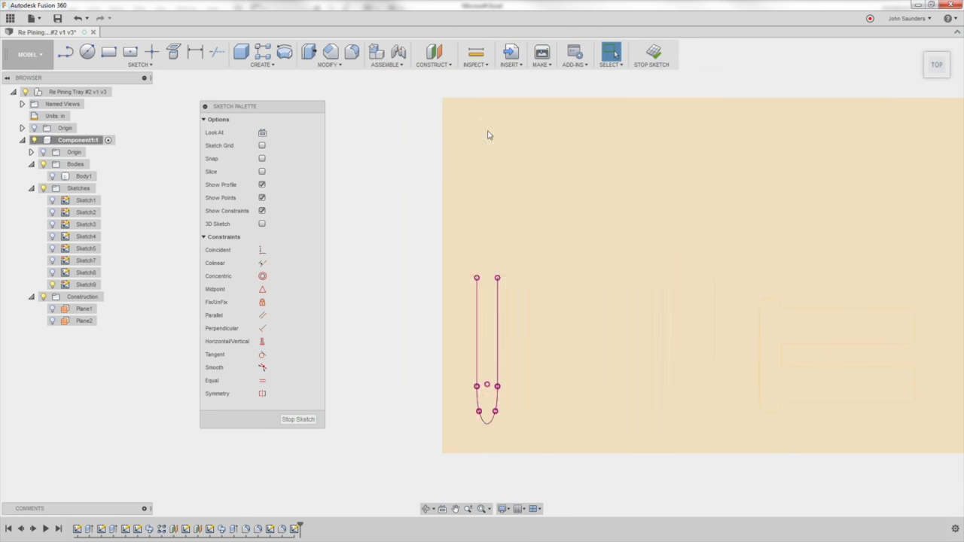
pyautogui.moveTo(422, 264); pyautogui.dragTo(395, 256, button='middle')
pyautogui.scroll(3, 509, 241)
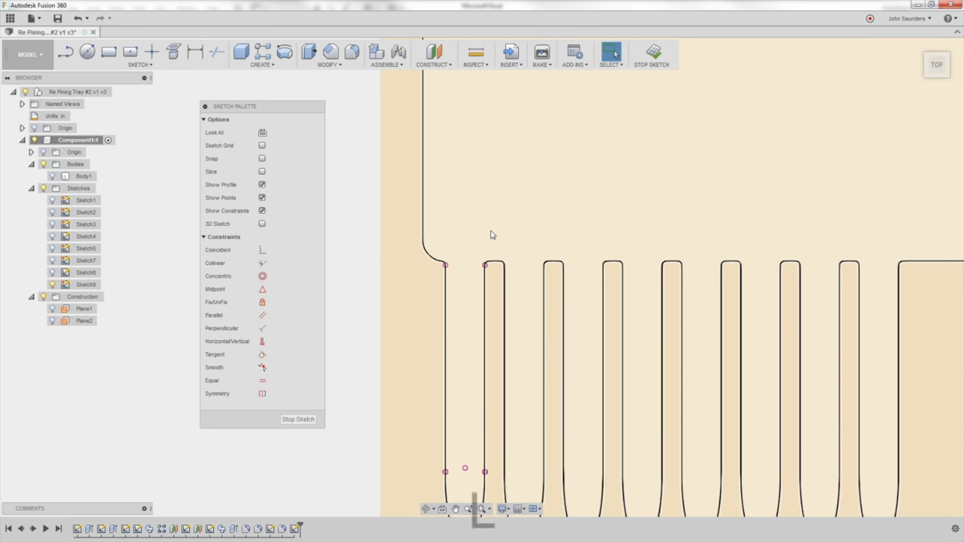
# - Close the slot outline's open end with three lines extending squarely beyond the ends of the projected long sides
pyautogui.press('l')
pyautogui.scroll(2, 493, 271)
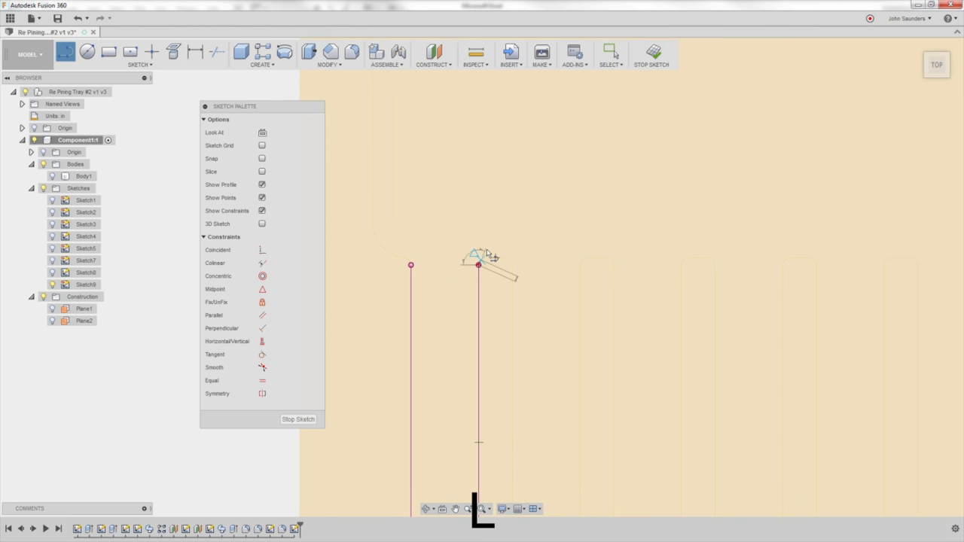
pyautogui.click(478, 265)
pyautogui.click(478, 232)
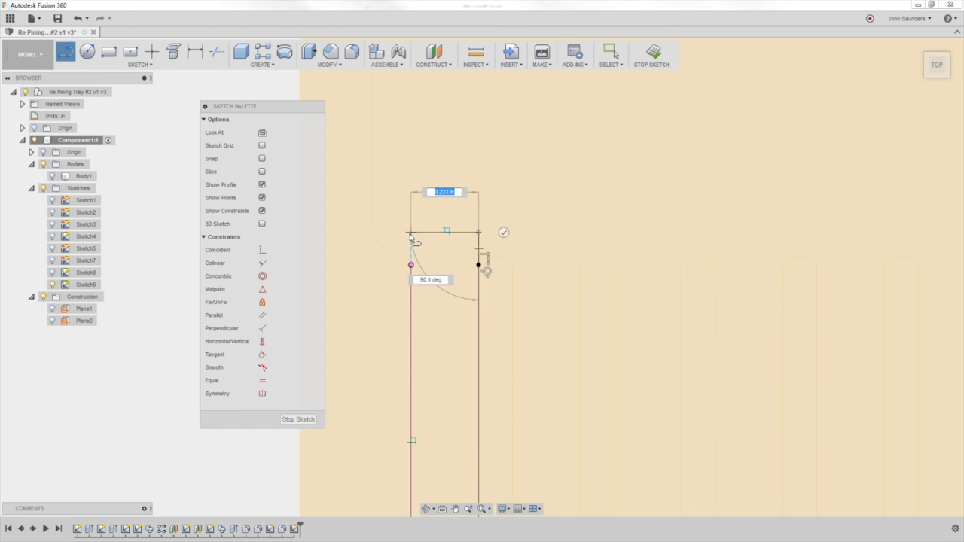
pyautogui.click(410, 232)
pyautogui.click(410, 265)
pyautogui.scroll(-2, 459, 307)
pyautogui.moveTo(478, 315)
pyautogui.keyDown('shift'); pyautogui.mouseDown(button='middle')
pyautogui.moveTo(509, 213)
pyautogui.moveTo(542, 229)
pyautogui.moveTo(499, 200)
pyautogui.mouseUp(button='middle'); pyautogui.keyUp('shift')
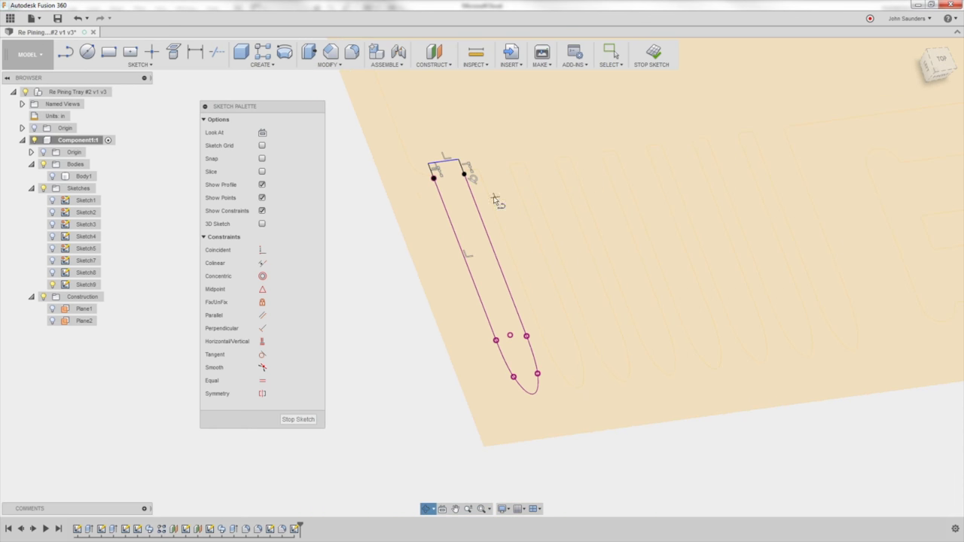
# - Dimension the short extension line at the slot's open end to 0.05 in
pyautogui.press('l')
pyautogui.scroll(3, 456, 187)
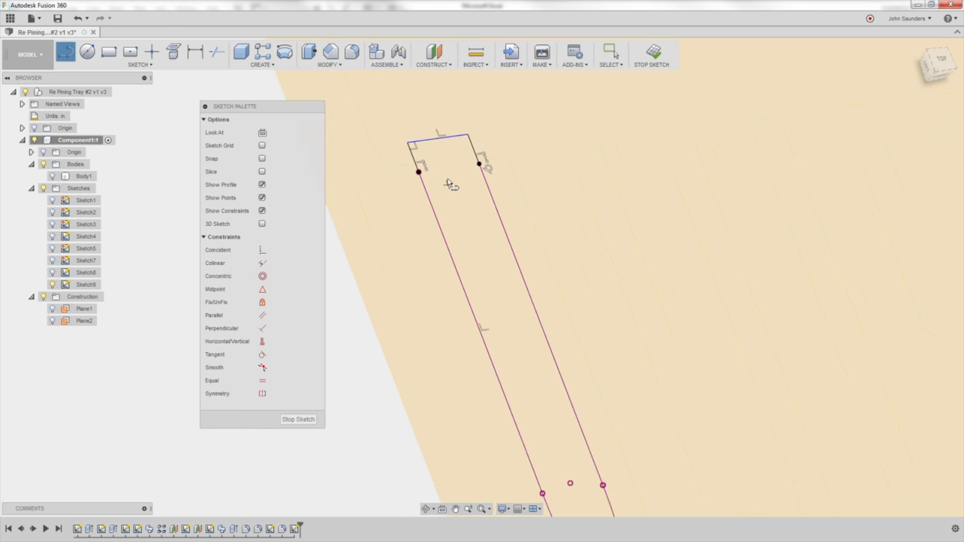
pyautogui.press('d')
pyautogui.scroll(-2, 463, 188)
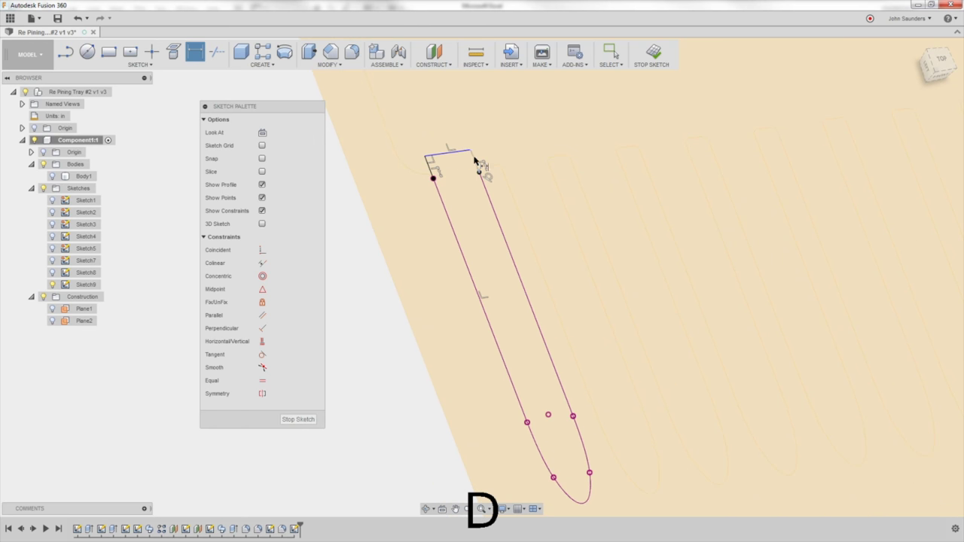
pyautogui.click(474, 160)
pyautogui.click(549, 161)
pyautogui.write('.05')
pyautogui.press('Return')
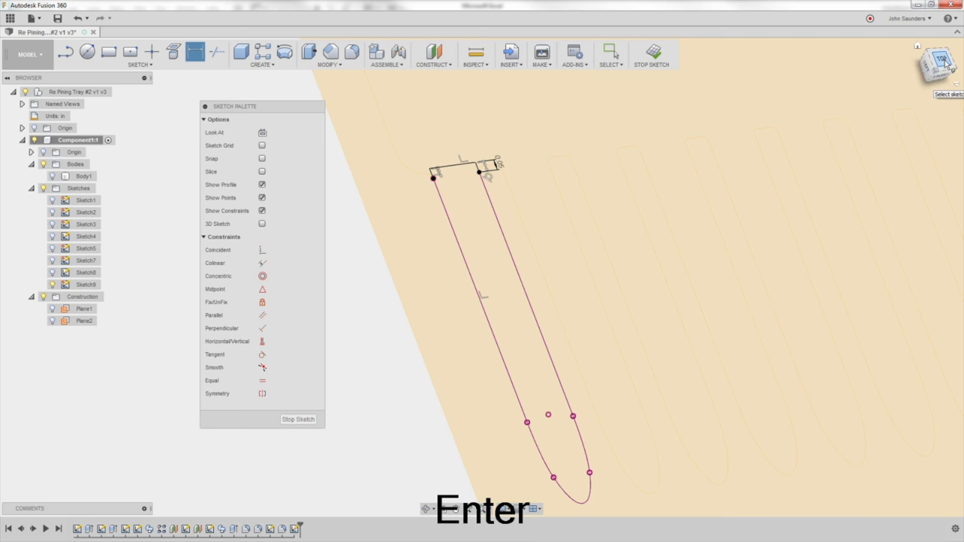
# - Return to the top view, show Body1, and compare the closed outline's end with the slot's rounded mouth corners
pyautogui.click(944, 62)
pyautogui.click(53, 175)
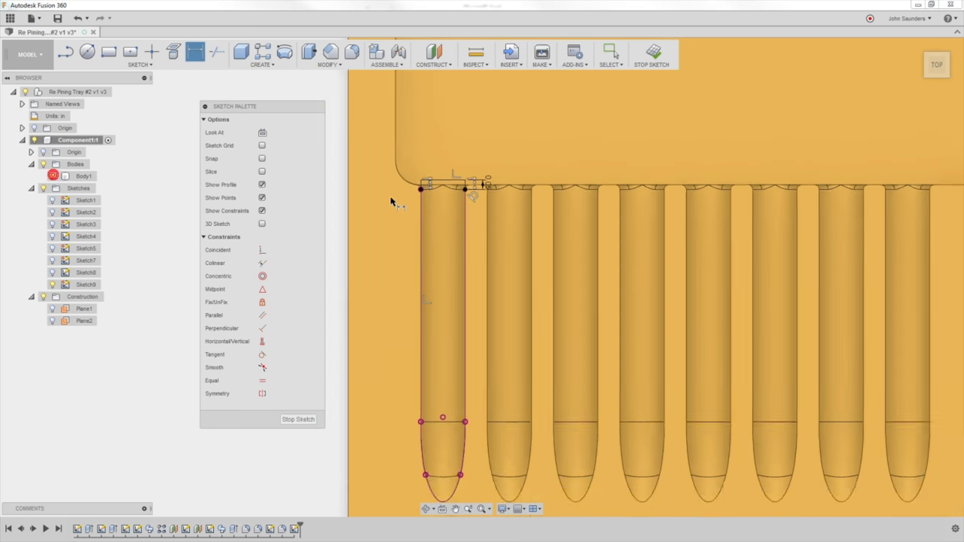
pyautogui.scroll(4, 451, 188)
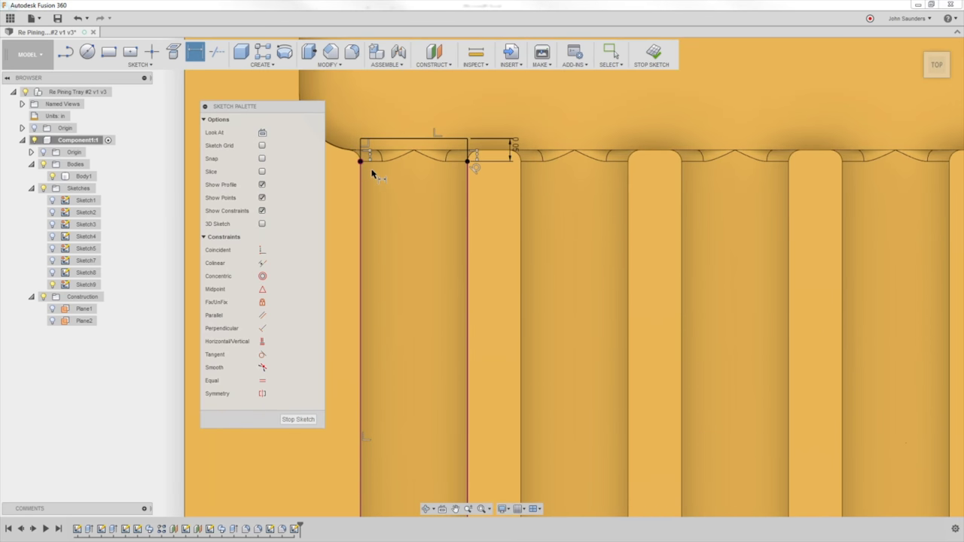
pyautogui.scroll(2, 435, 155)
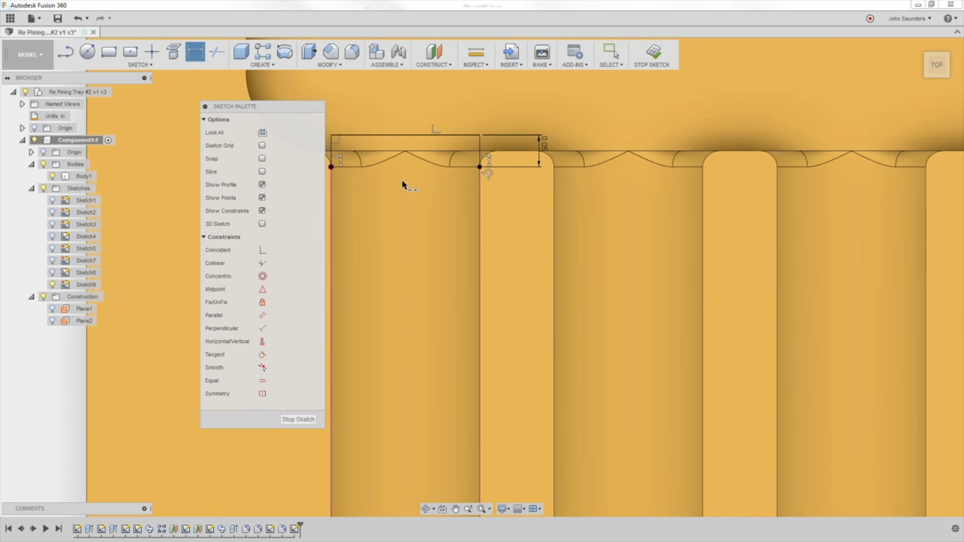
pyautogui.moveTo(360, 175); pyautogui.dragTo(456, 152, button='middle')
pyautogui.scroll(2, 432, 137)
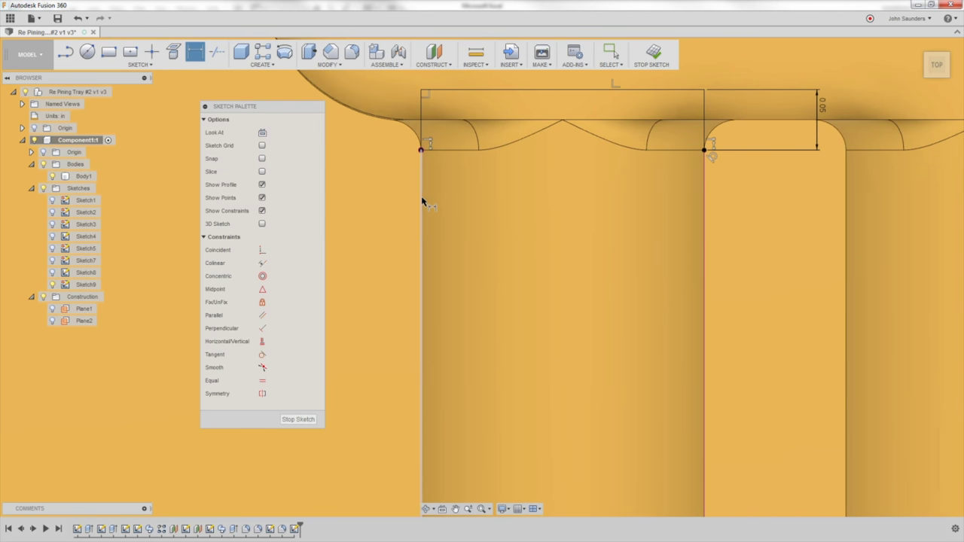
pyautogui.scroll(-2, 422, 200)
pyautogui.press('Escape')
pyautogui.scroll(-1, 436, 182)
pyautogui.moveTo(435, 182); pyautogui.dragTo(579, 227, button='middle')
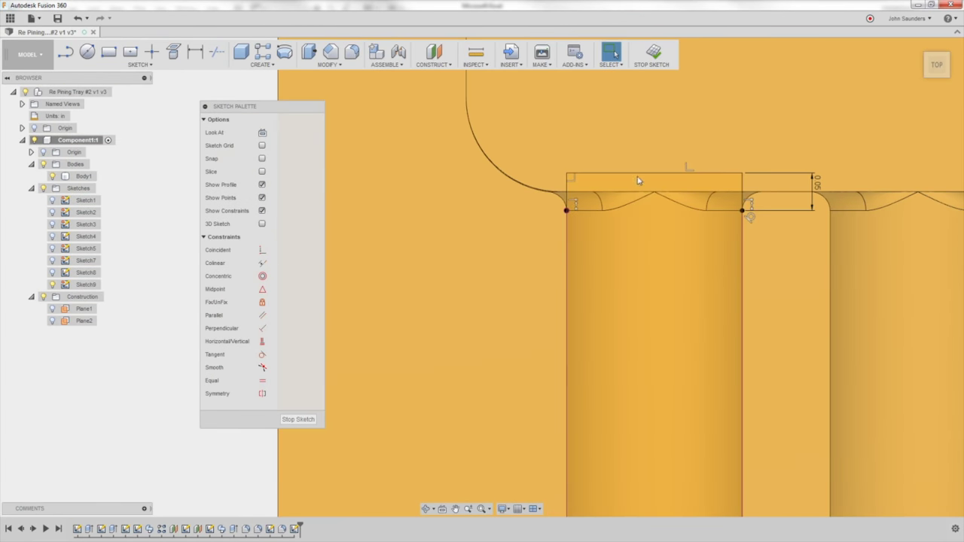
# - Delete the three closing lines at the slot's open end
pyautogui.click(638, 175)
pyautogui.press('Delete')
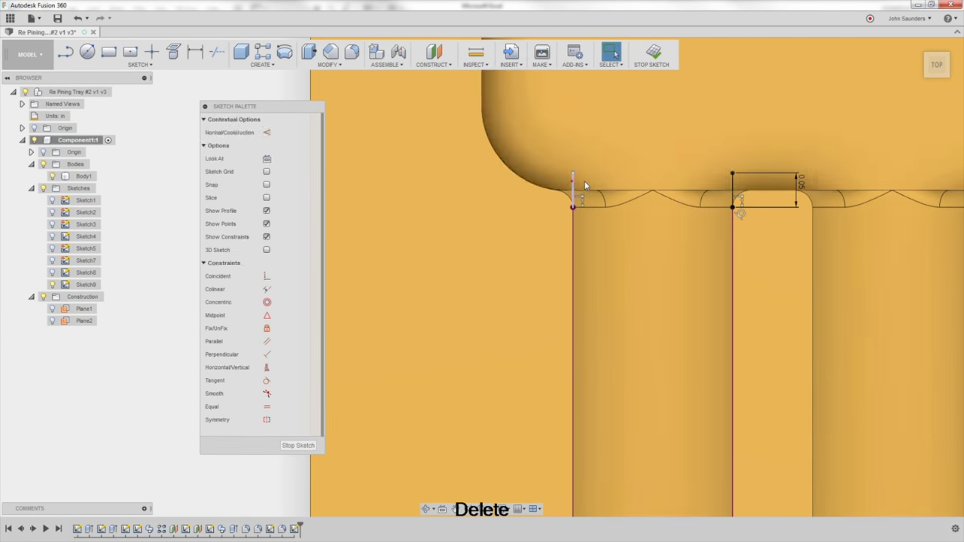
pyautogui.press('Delete')
pyautogui.click(732, 181)
pyautogui.press('Delete')
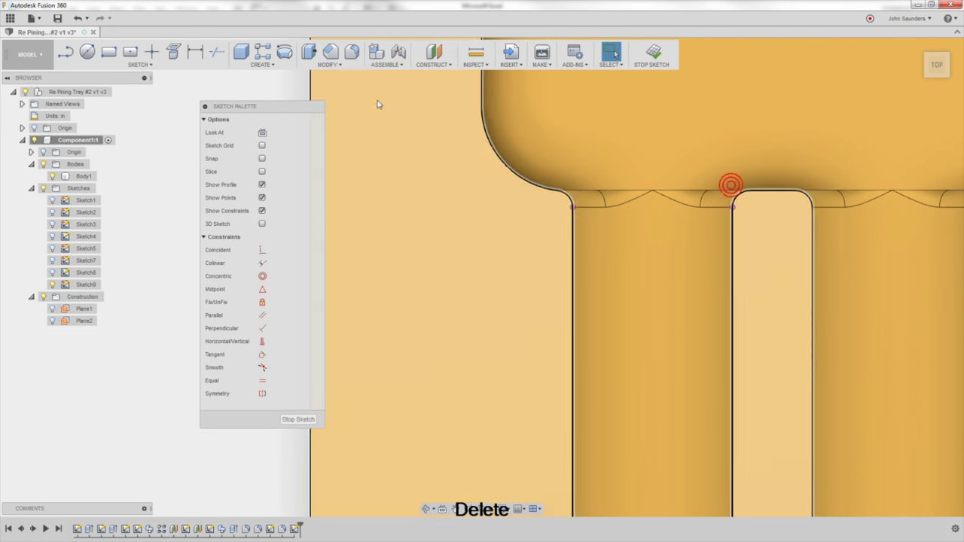
# - Project the two rounded corner edges at the first slot's mouth into the sketch
pyautogui.click(139, 64)
pyautogui.moveTo(208, 331)
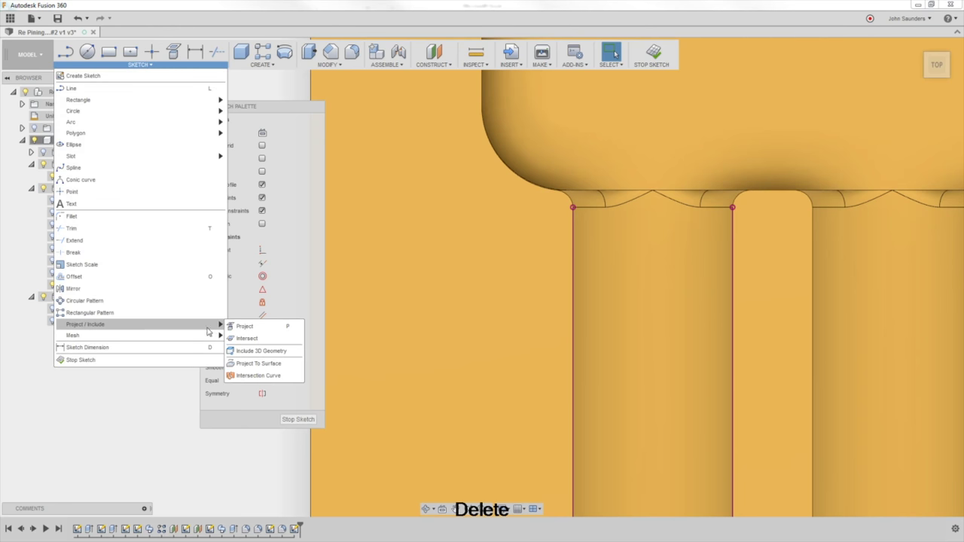
pyautogui.click(245, 326)
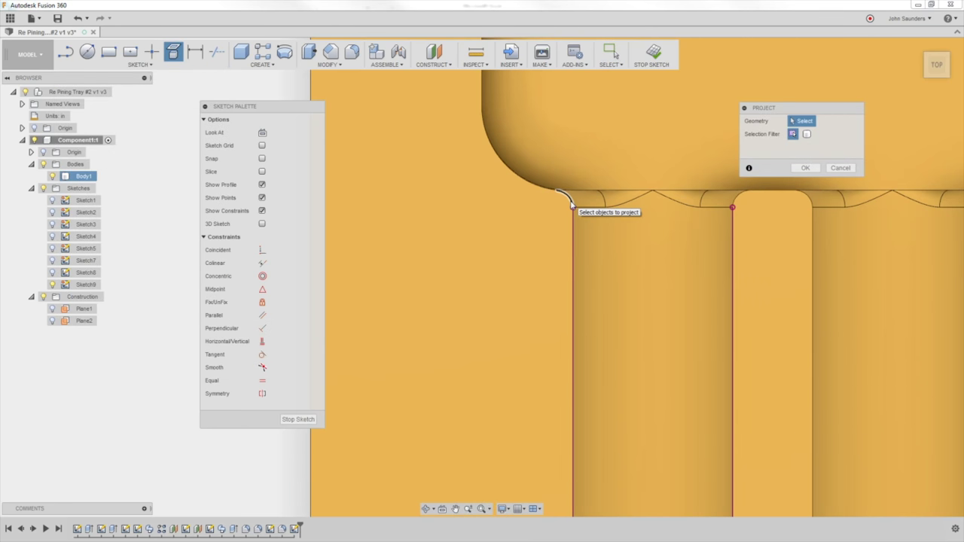
pyautogui.click(570, 204)
pyautogui.click(741, 196)
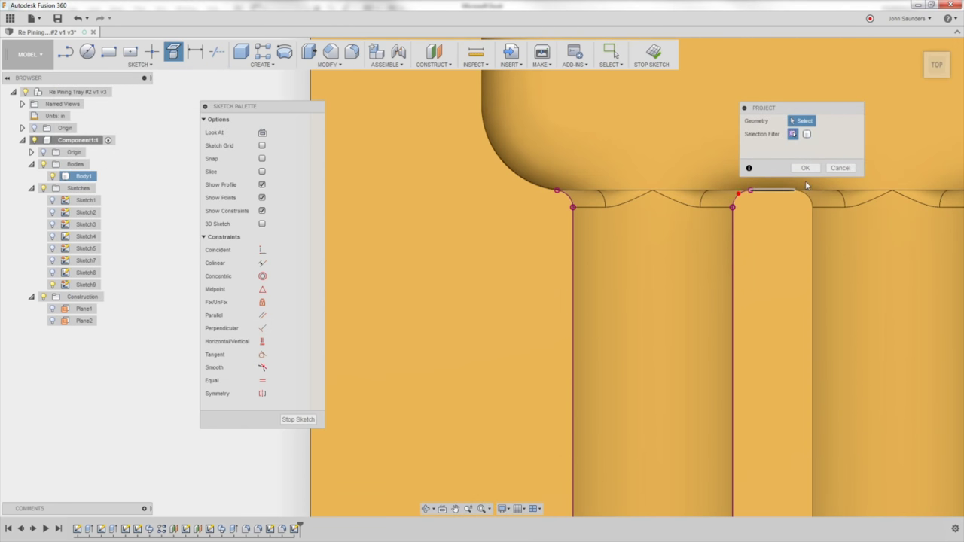
pyautogui.click(806, 168)
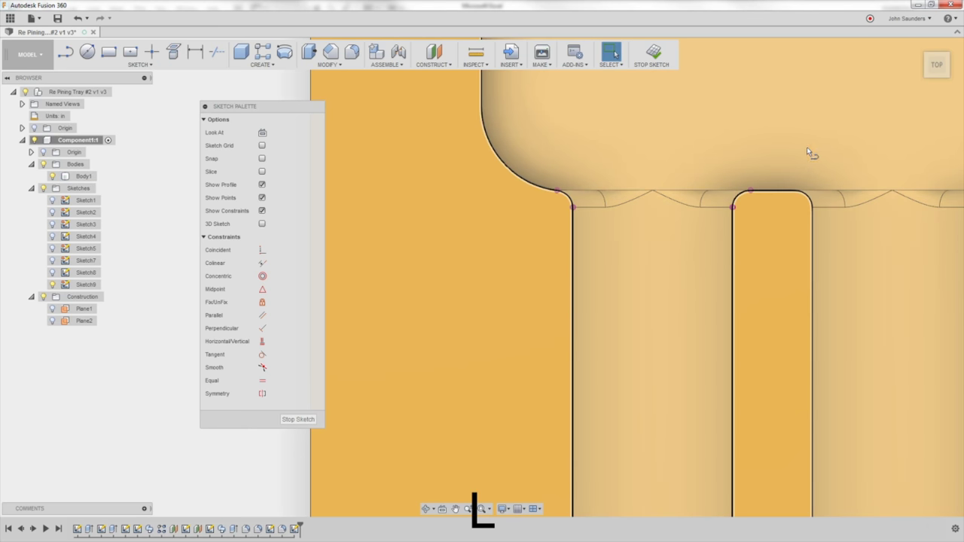
# - Sketch three lines into the large pocket that connect the outer ends of the two projected corner arcs
pyautogui.press('l')
pyautogui.click(750, 190)
pyautogui.click(756, 128)
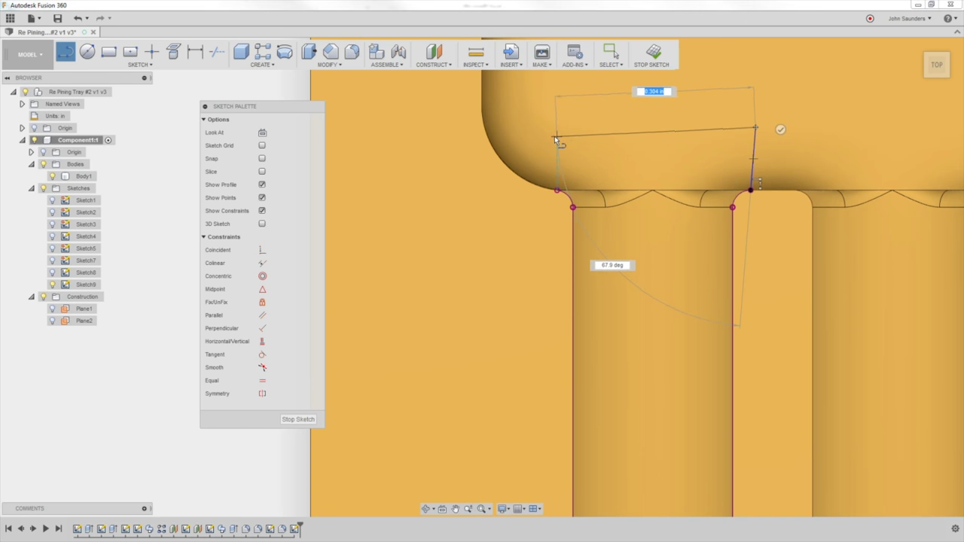
pyautogui.click(553, 129)
pyautogui.click(557, 190)
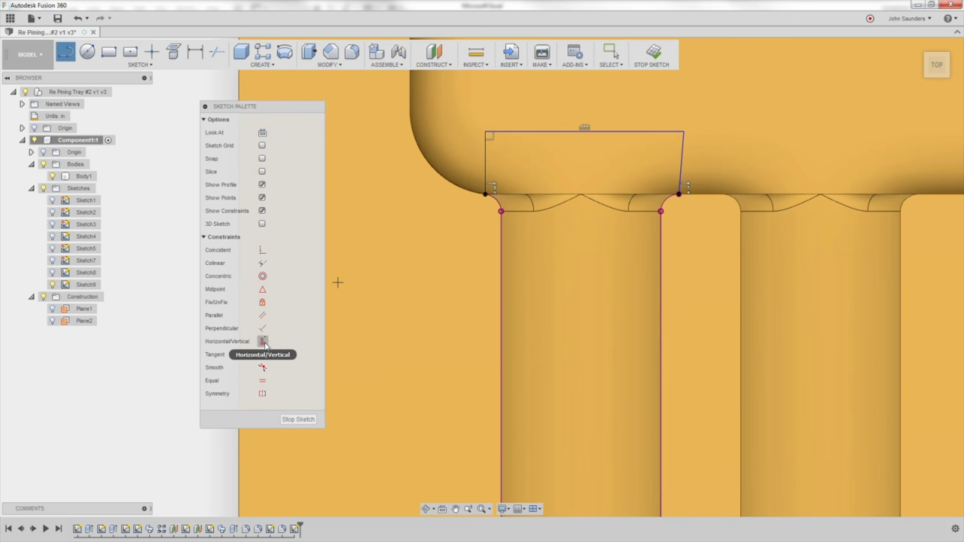
# - Constrain the slanted side line perpendicular to the horizontal closing line
pyautogui.click(262, 328)
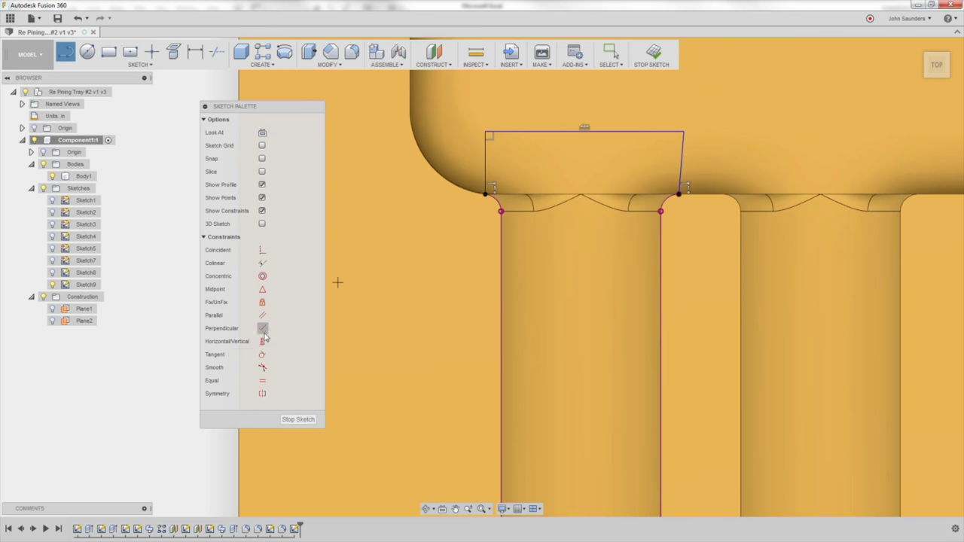
pyautogui.click(638, 141)
pyautogui.click(682, 153)
# - Set the boundary's side line inside the large pocket to 0.02 in long and finish the sketch
pyautogui.press('d')
pyautogui.click(679, 159)
pyautogui.click(697, 156)
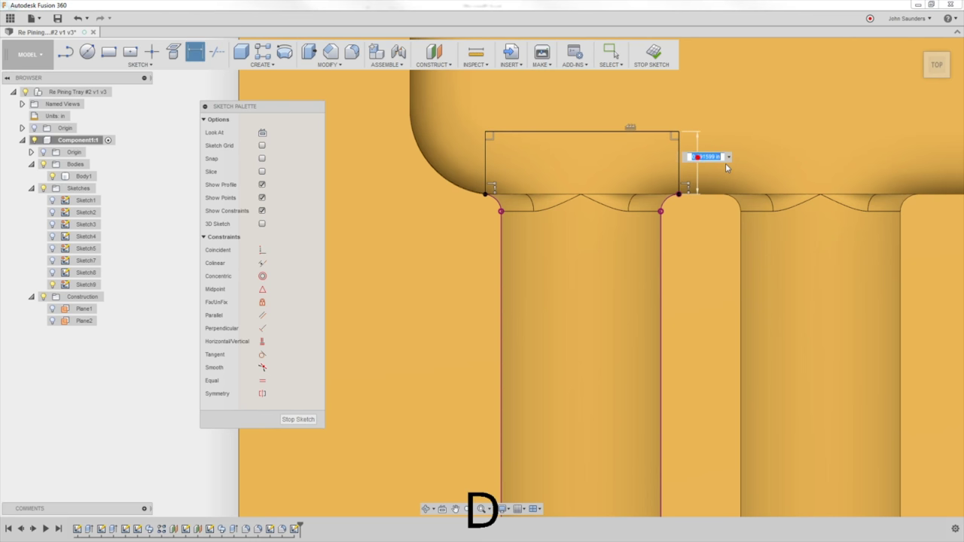
pyautogui.write('.02')
pyautogui.press('Return')
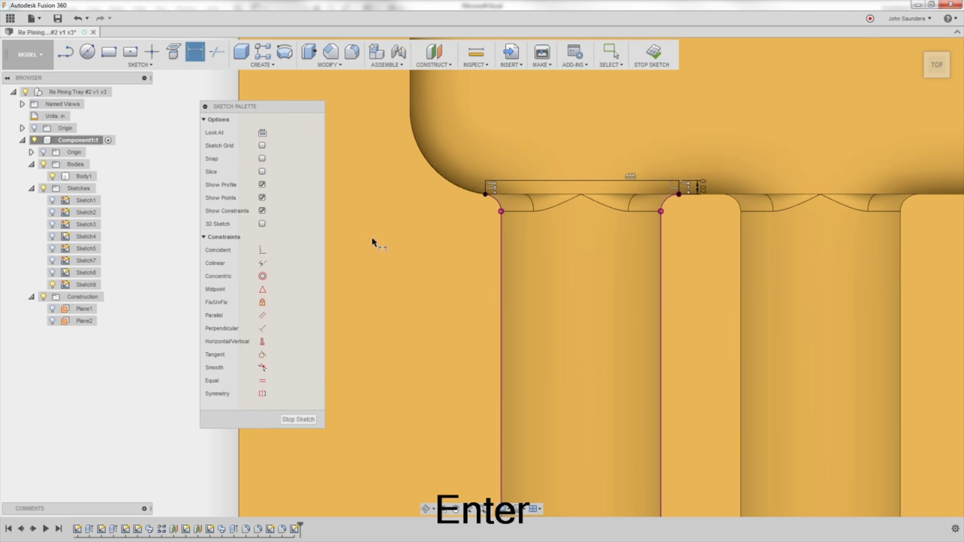
pyautogui.click(292, 419)
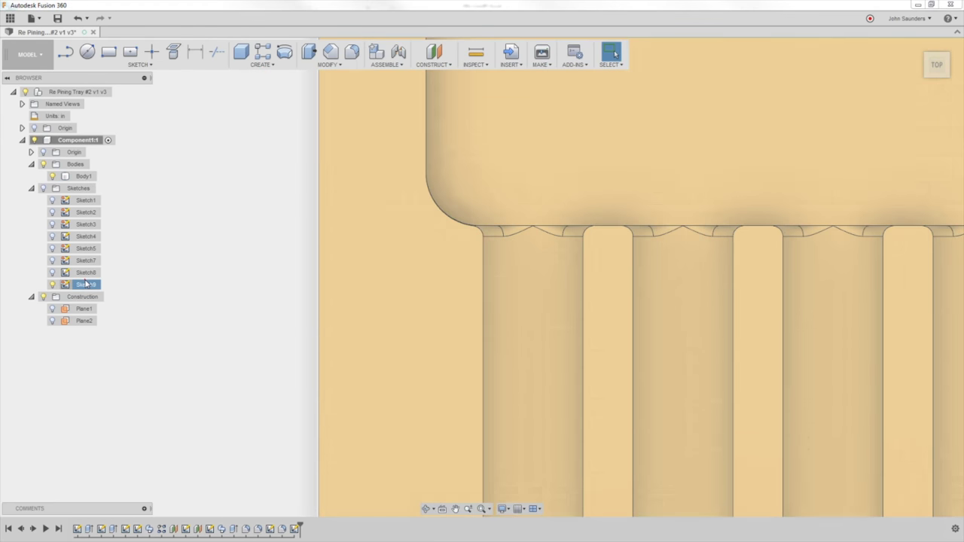
pyautogui.click(86, 284)
pyautogui.keyDown('shift'); pyautogui.moveTo(272, 263); pyautogui.dragTo(268, 239, button='middle'); pyautogui.keyUp('shift')
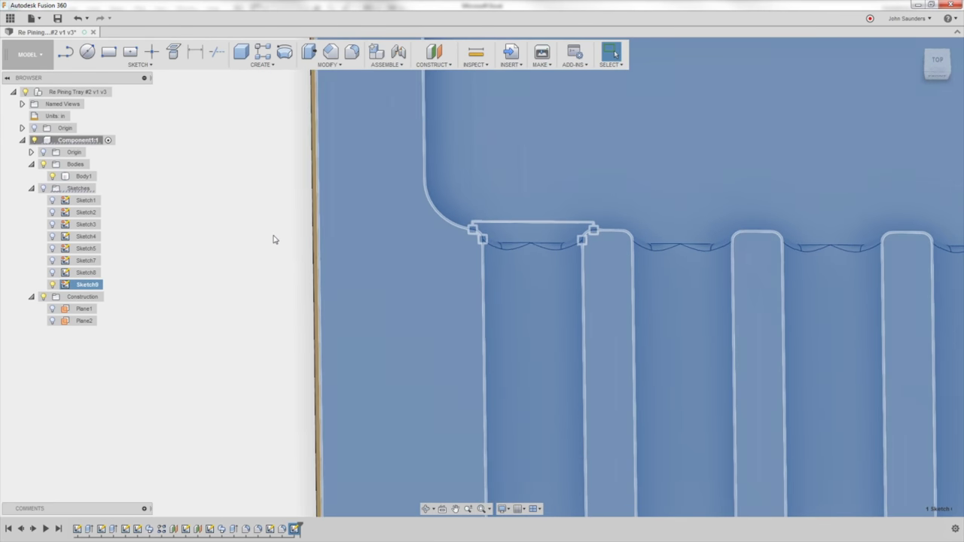
pyautogui.click(267, 236)
# - Switch to the CAM workspace and open the Parallel3 operation for editing
pyautogui.scroll(-1, 258, 248)
pyautogui.scroll(-1, 197, 236)
pyautogui.moveTo(198, 236); pyautogui.dragTo(184, 147, button='middle')
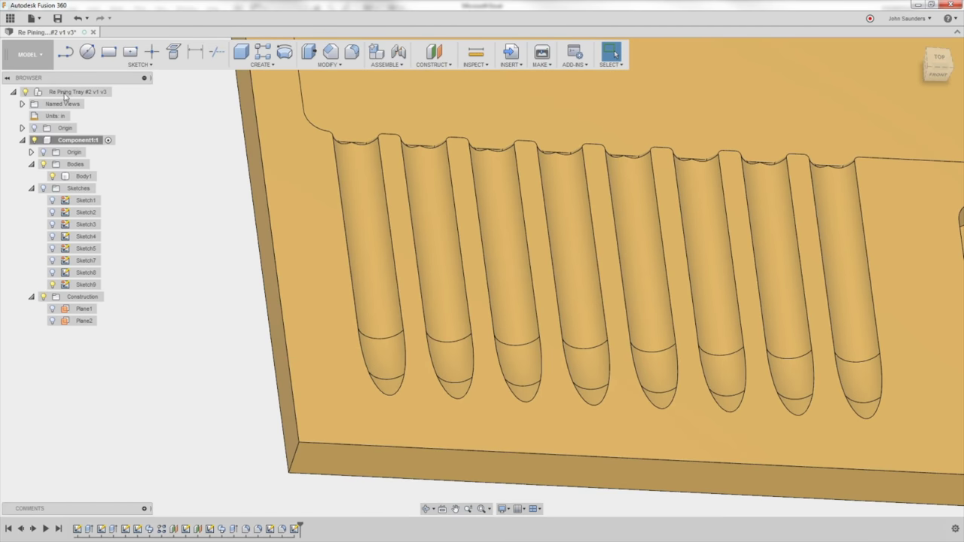
pyautogui.click(43, 56)
pyautogui.click(14, 166)
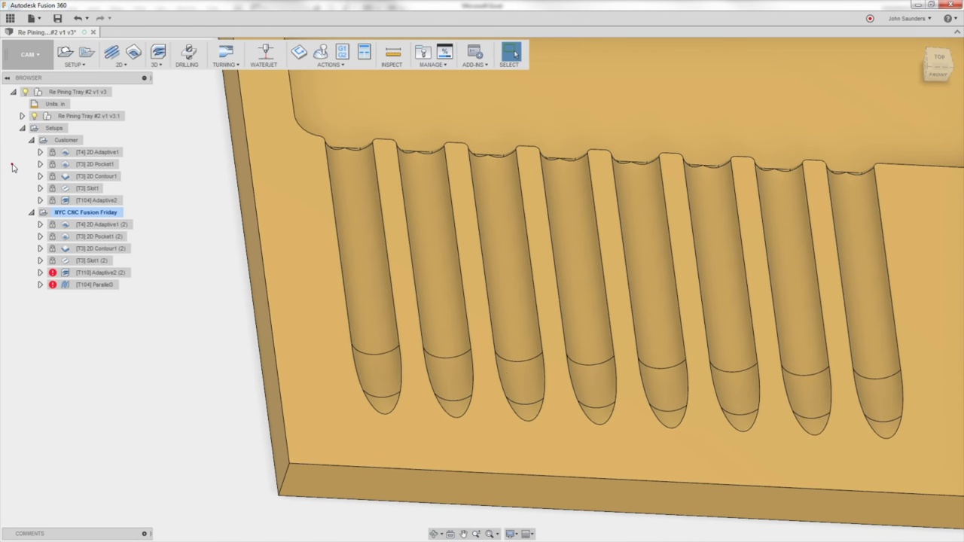
pyautogui.click(91, 284)
pyautogui.rightClick(92, 285)
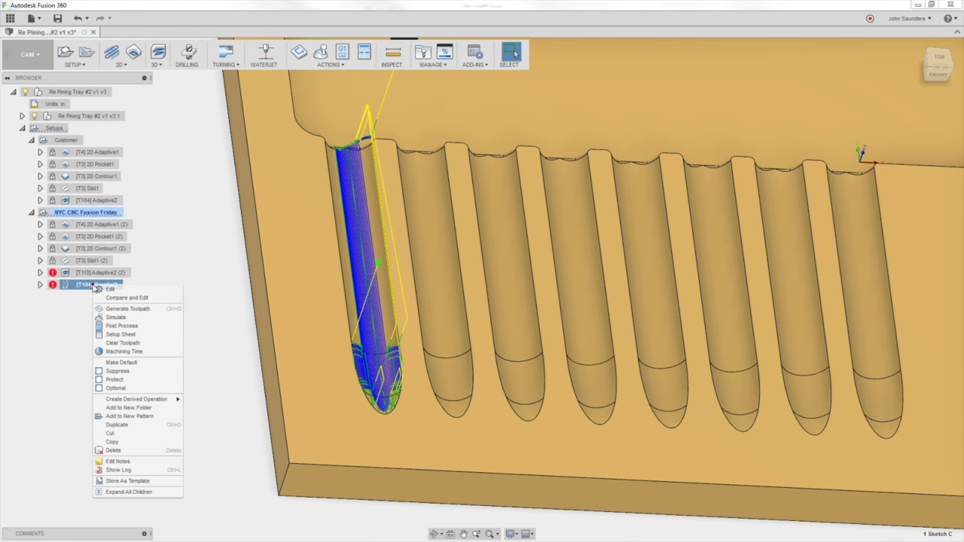
pyautogui.click(109, 290)
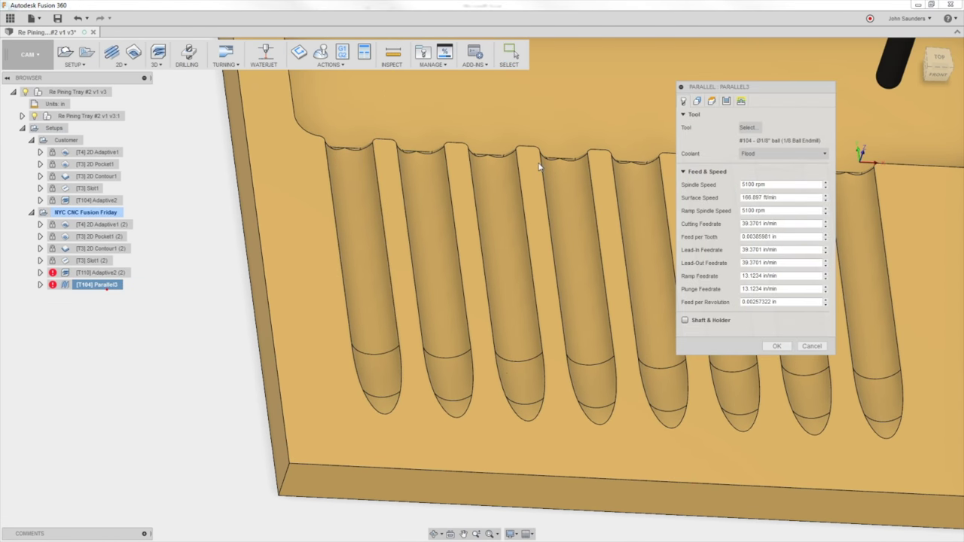
# - Replace Parallel3's machining boundary with the closed Sketch9 chain around the first slot and regenerate the toolpath
pyautogui.click(710, 101)
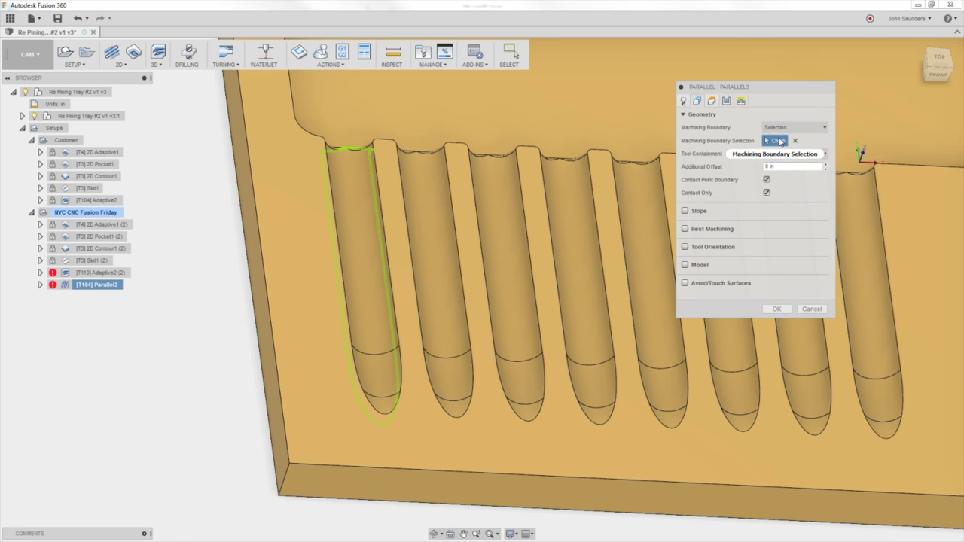
pyautogui.click(794, 141)
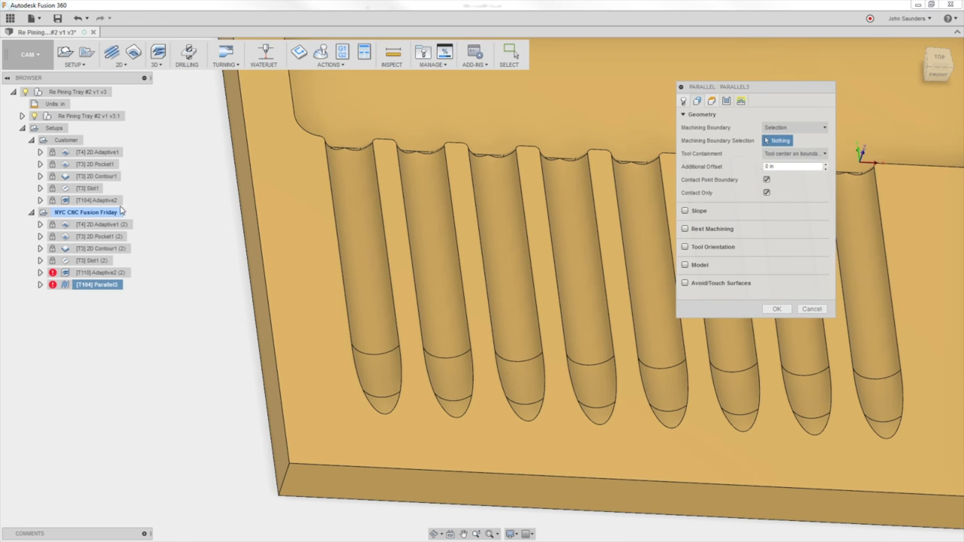
pyautogui.click(22, 116)
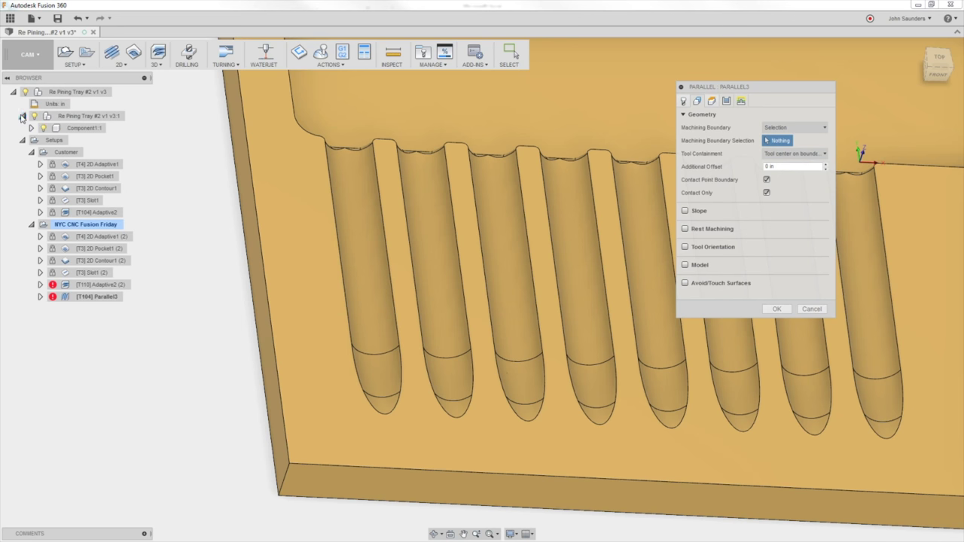
pyautogui.click(30, 129)
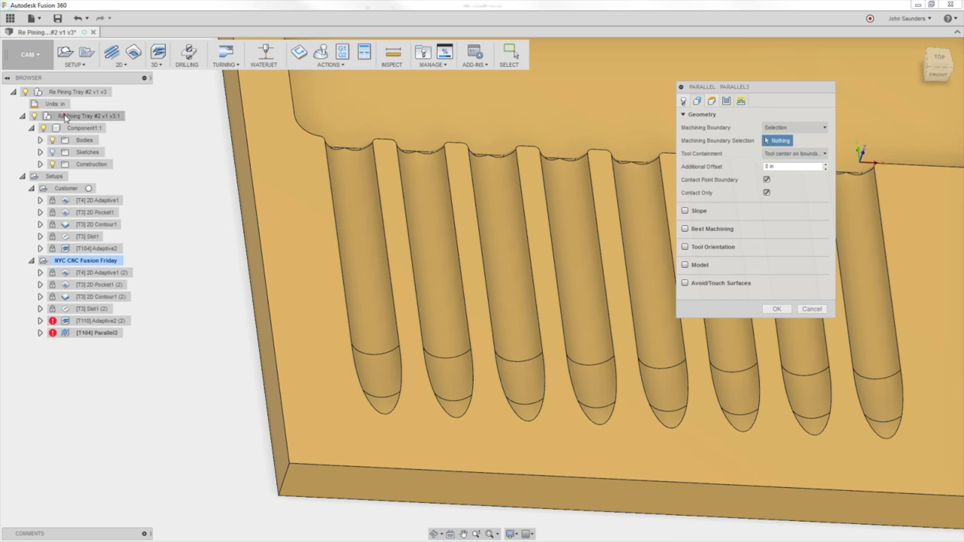
pyautogui.click(41, 152)
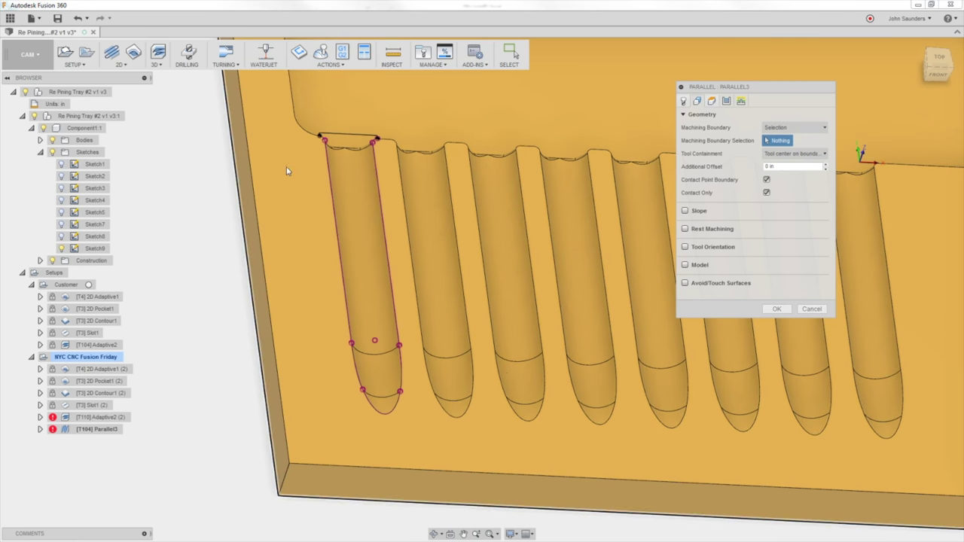
pyautogui.click(354, 136)
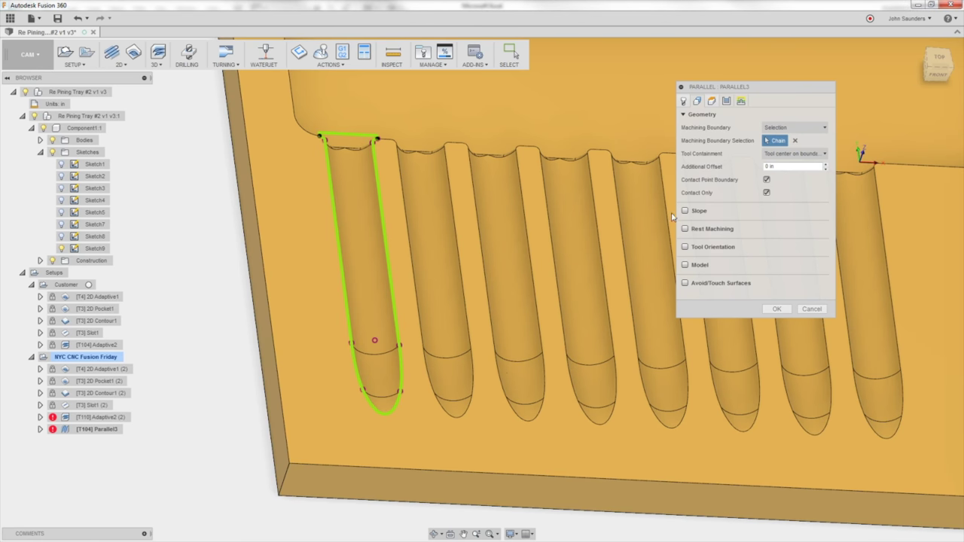
pyautogui.click(941, 62)
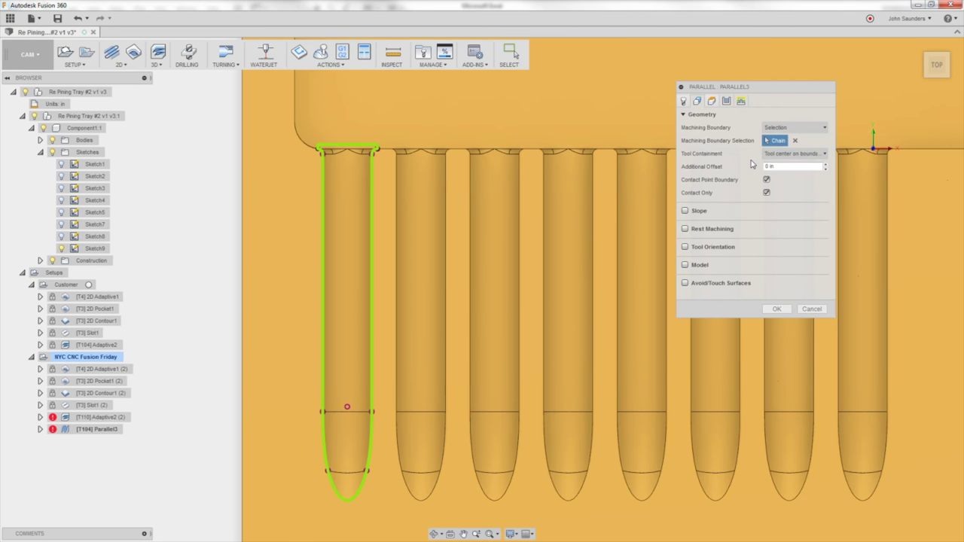
pyautogui.click(776, 309)
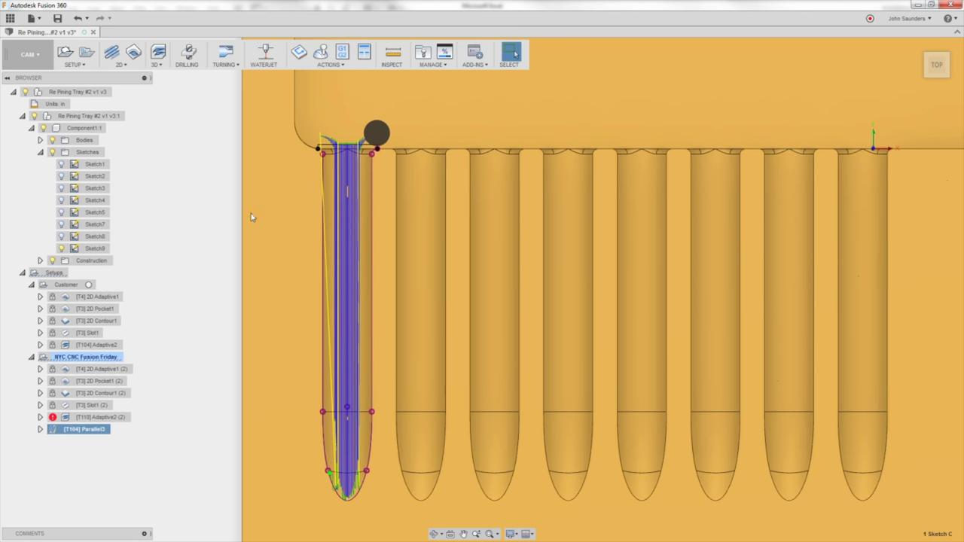
# - Examine the Parallel3 toolpath at the first slot's mouth and along its full length
pyautogui.keyDown('shift'); pyautogui.moveTo(251, 217); pyautogui.dragTo(346, 150, button='middle'); pyautogui.keyUp('shift')
pyautogui.scroll(3, 347, 150)
pyautogui.moveTo(414, 261); pyautogui.dragTo(452, 308, button='middle')
pyautogui.scroll(3, 404, 267)
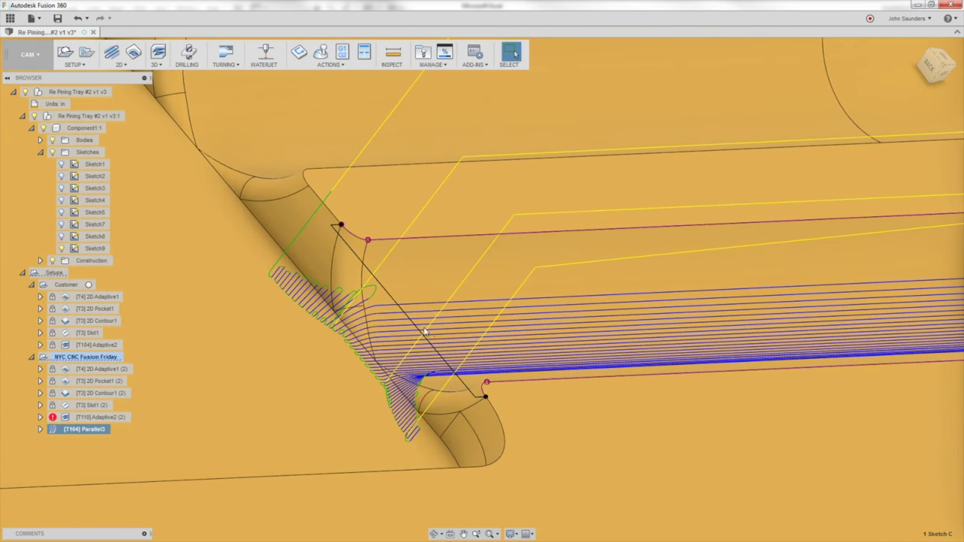
pyautogui.scroll(-3, 424, 331)
pyautogui.moveTo(509, 332); pyautogui.dragTo(435, 331, button='middle')
pyautogui.scroll(1, 435, 331)
pyautogui.scroll(2, 484, 332)
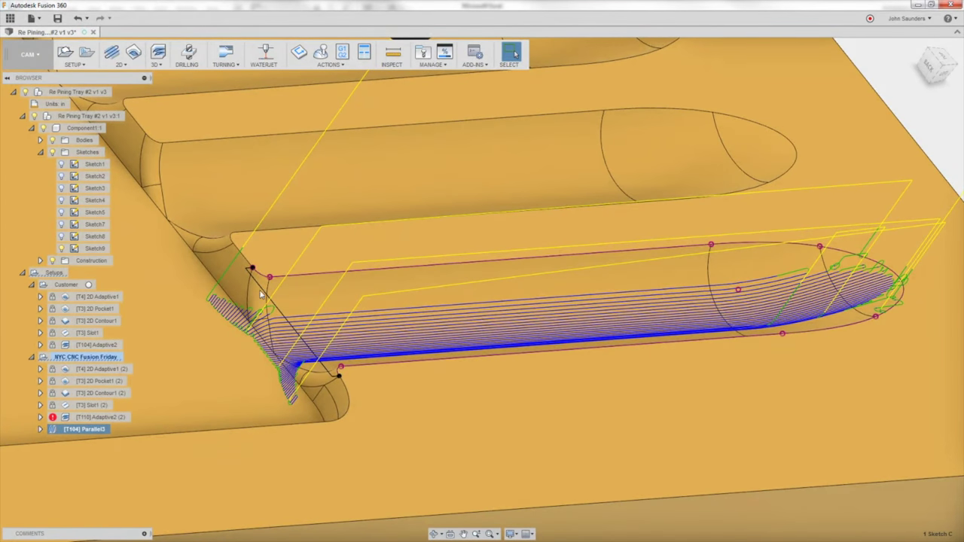
pyautogui.click(156, 57)
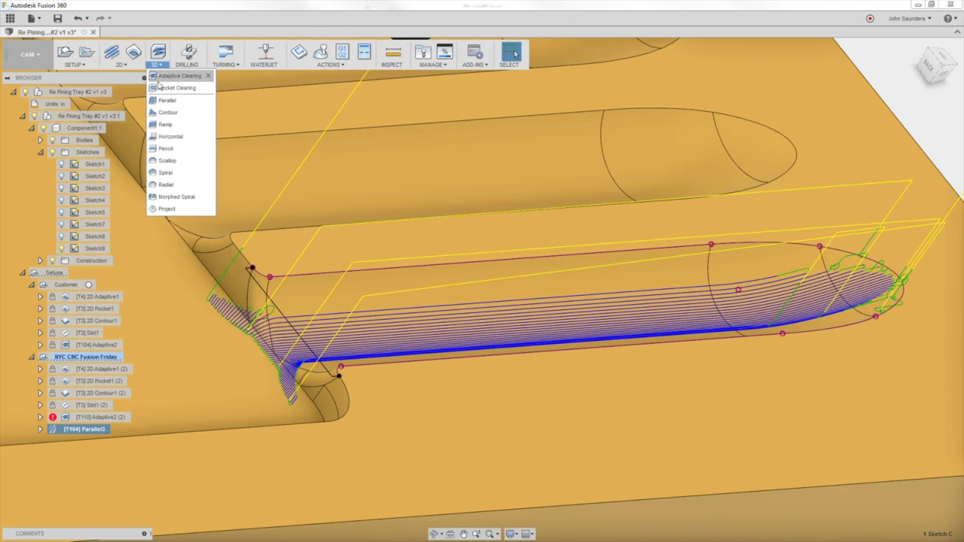
pyautogui.click(159, 65)
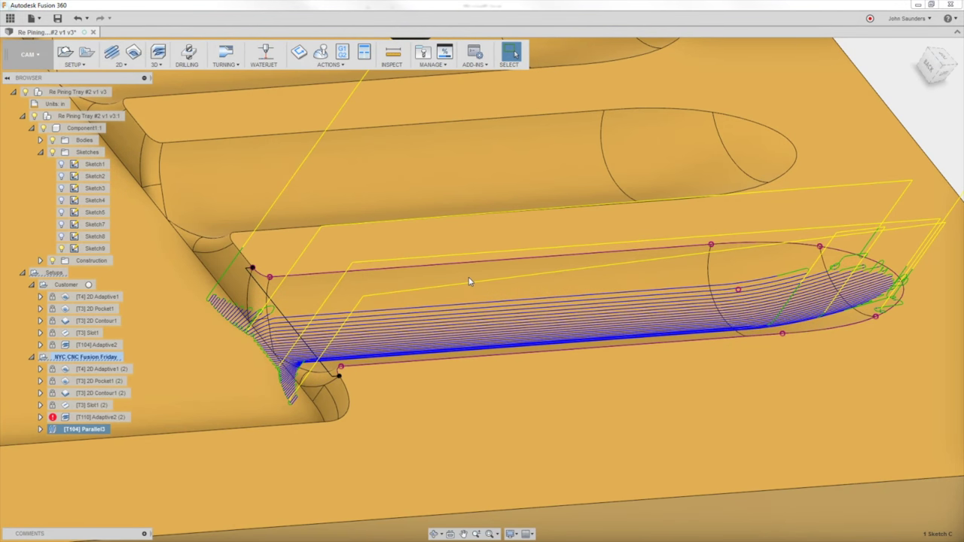
# - Save the design with the version description "User Saved"
pyautogui.scroll(-3, 468, 281)
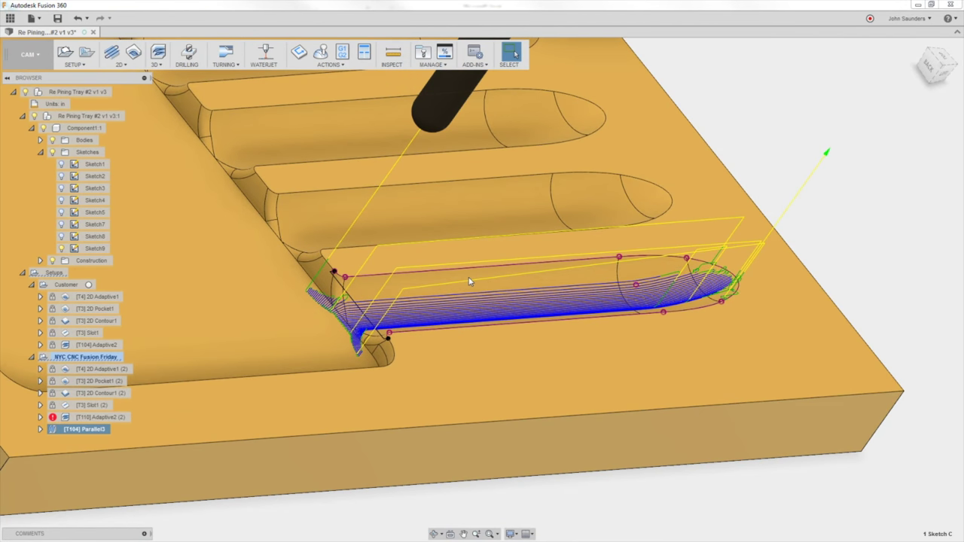
pyautogui.click(58, 19)
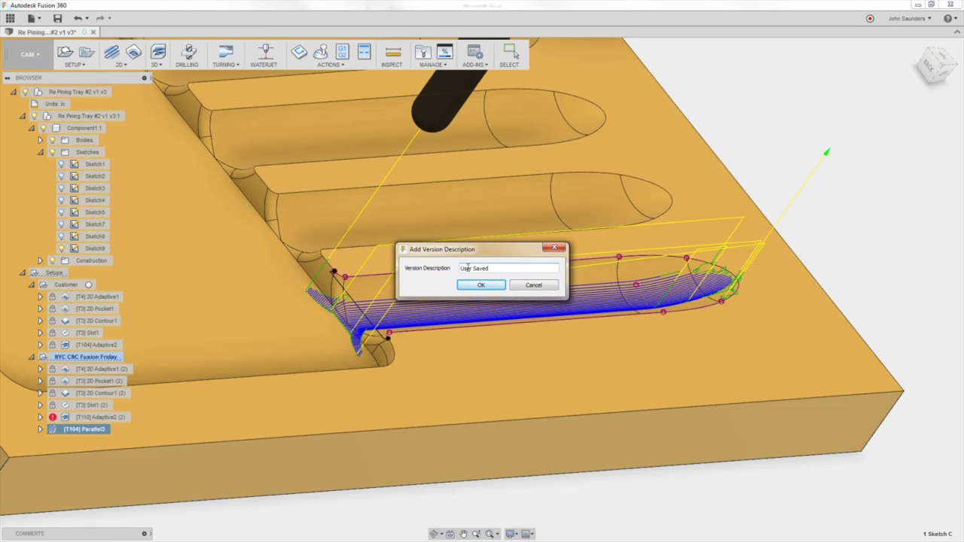
pyautogui.click(482, 285)
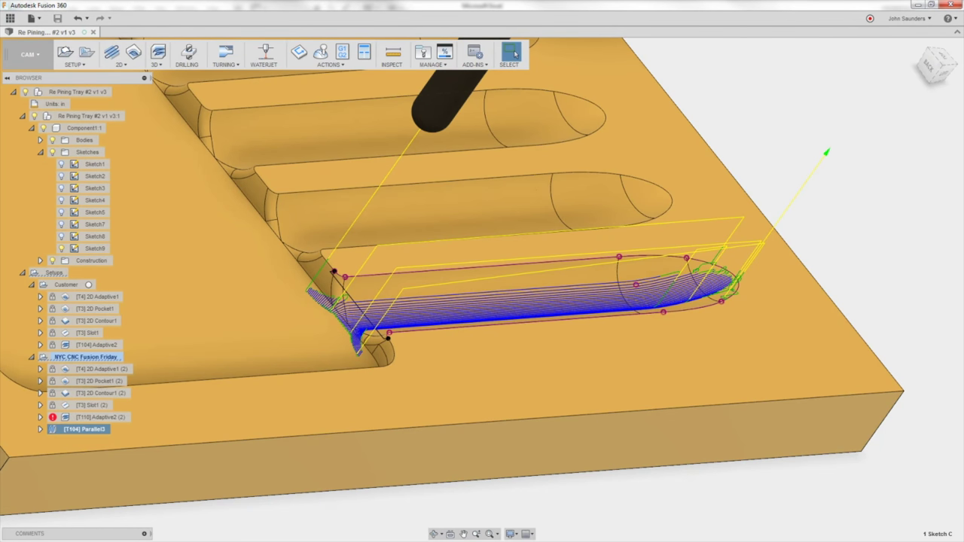
# - Switch to the YouTube video "HSMWorks How To: Guide to using Machining Boundaries" in the web browser
pyautogui.hotkey('alt', 'Tab')
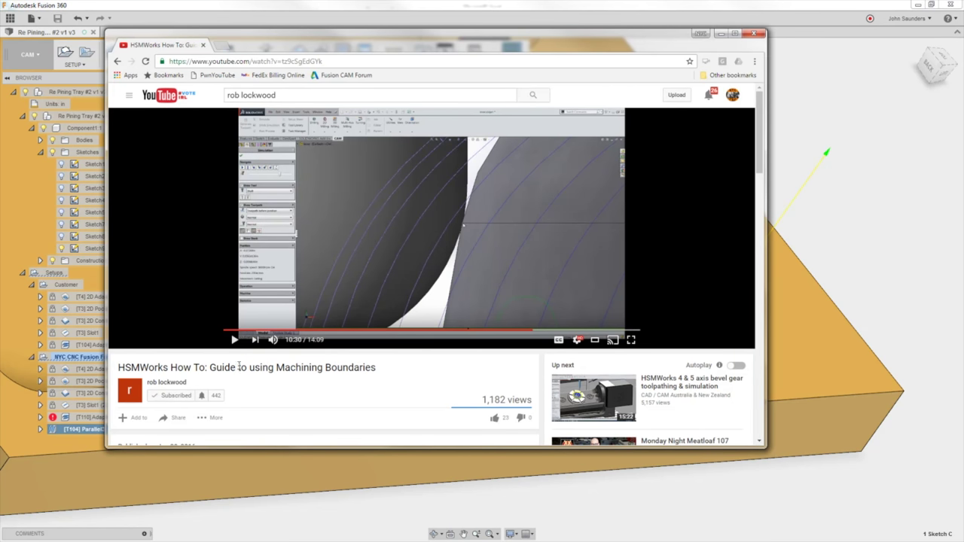